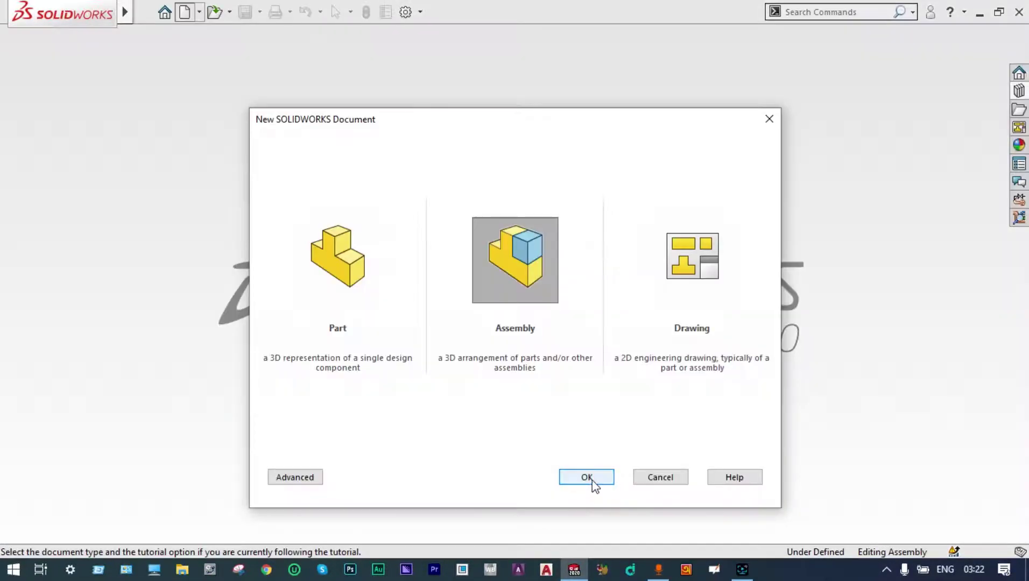
- Create a new assembly document and place a second copy of the QuadRotor Central Part above the original
{"action": "left_click", "coordinate": [592, 480]}
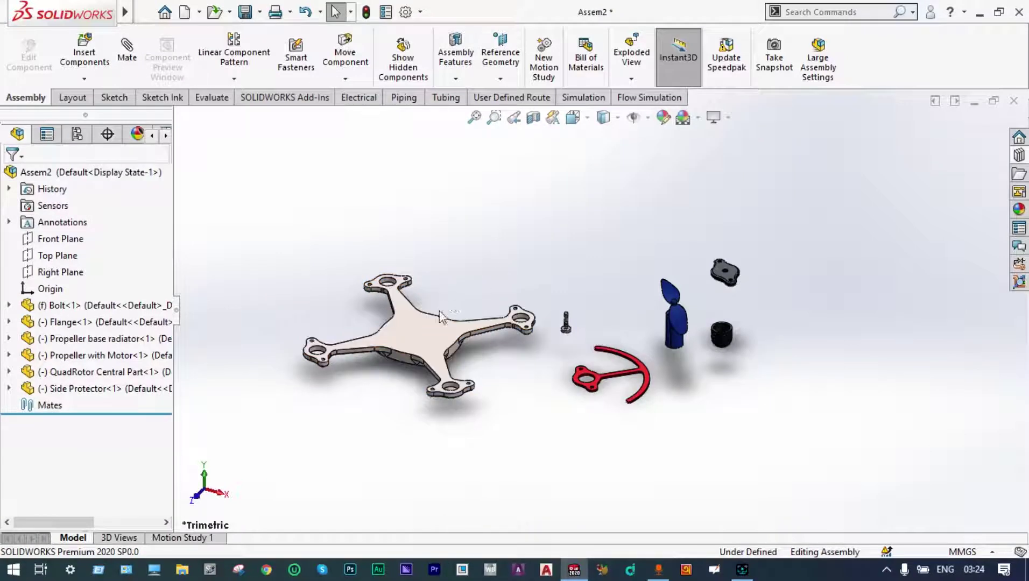
{"action": "left_click_drag", "start_coordinate": [478, 272], "coordinate": [503, 240], "text": "ctrl"}
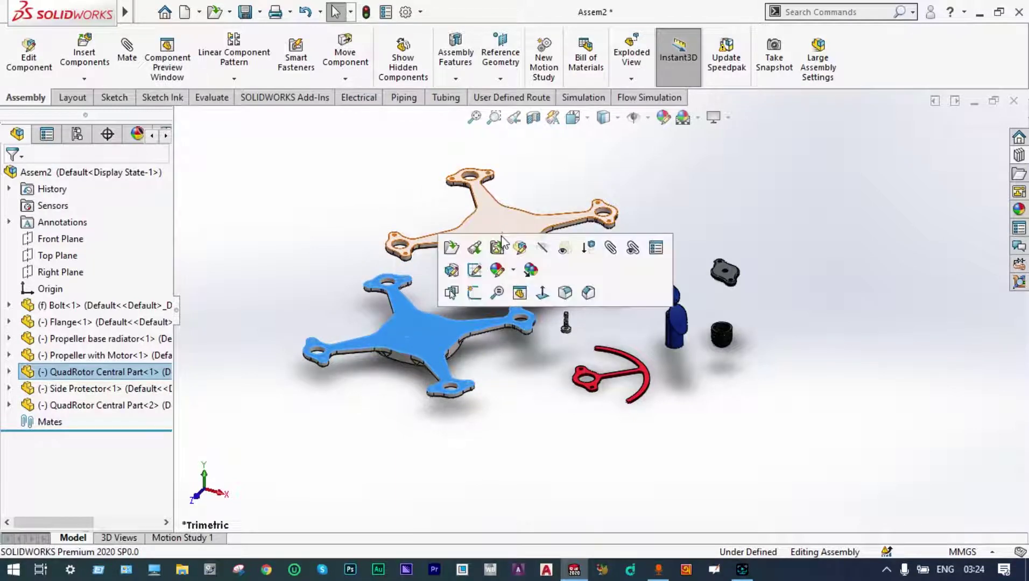
{"action": "left_click", "coordinate": [554, 179]}
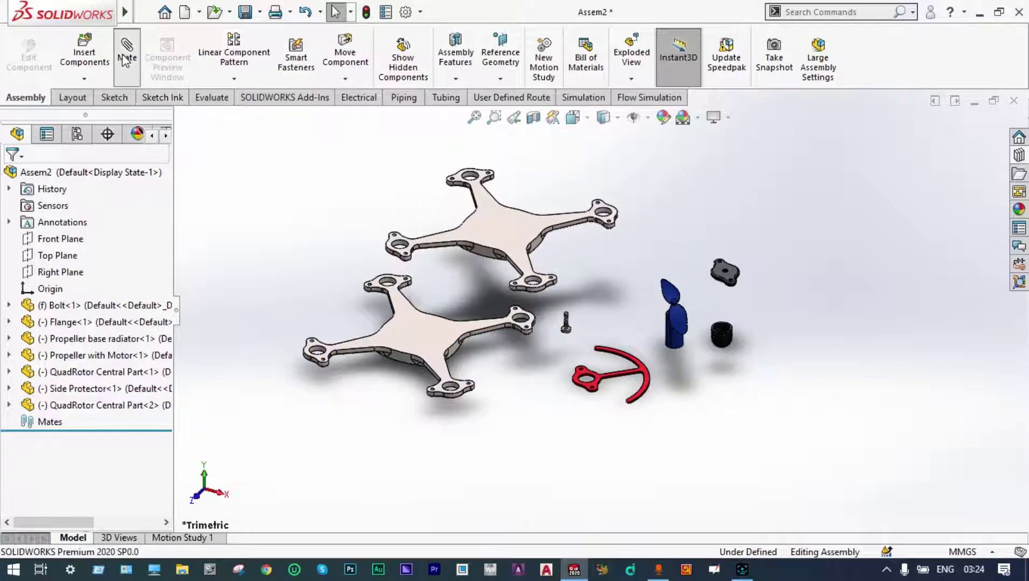
- Mate the large arm-end holes of the two QuadRotor Central Parts with a Coincident mate, flipping the alignment so the copy faces the opposite way
{"action": "scroll", "coordinate": [405, 247], "scroll_direction": "down", "scroll_amount": 4}
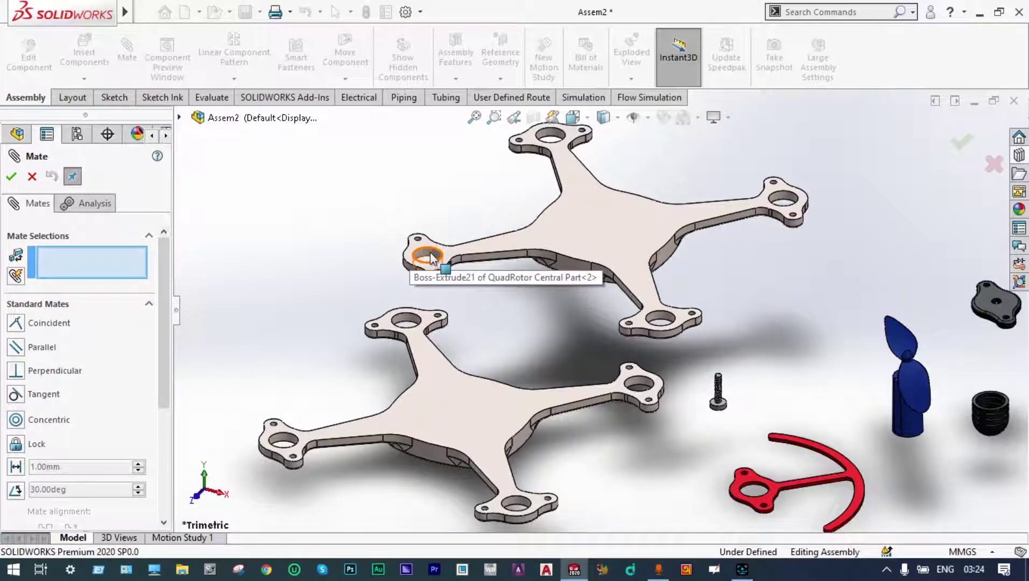
{"action": "left_click", "coordinate": [429, 256]}
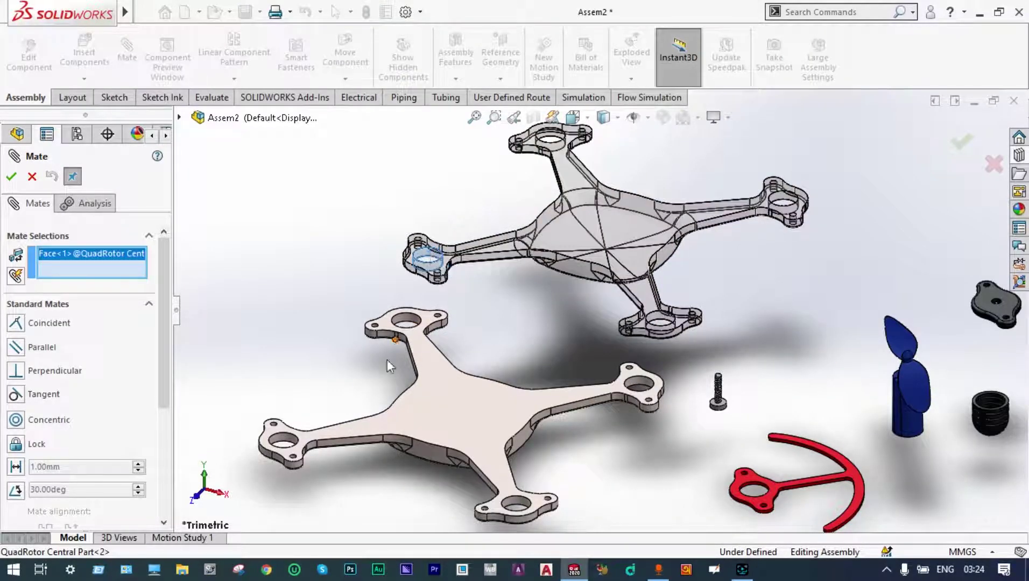
{"action": "left_click", "coordinate": [282, 439]}
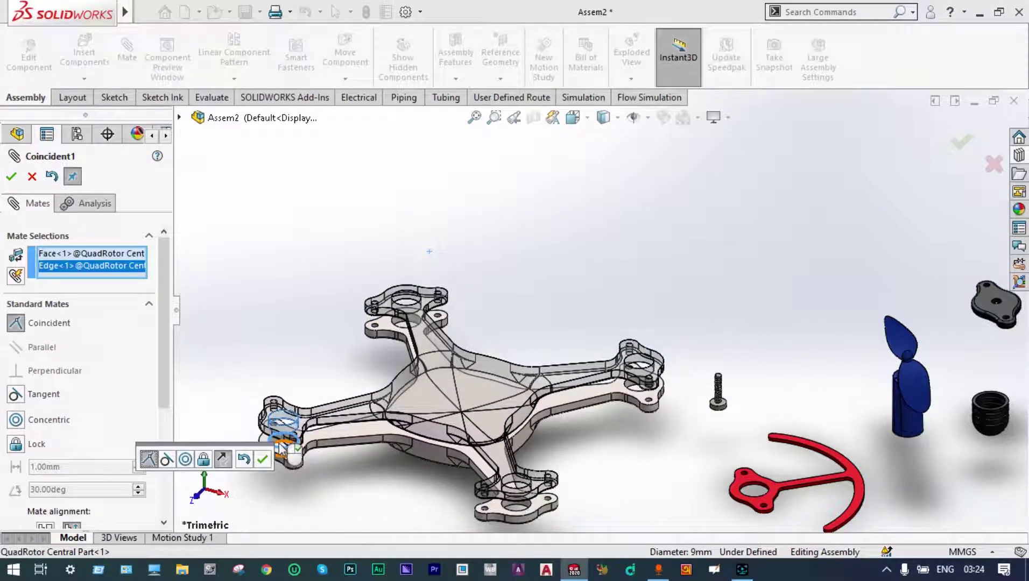
{"action": "left_click", "coordinate": [225, 461]}
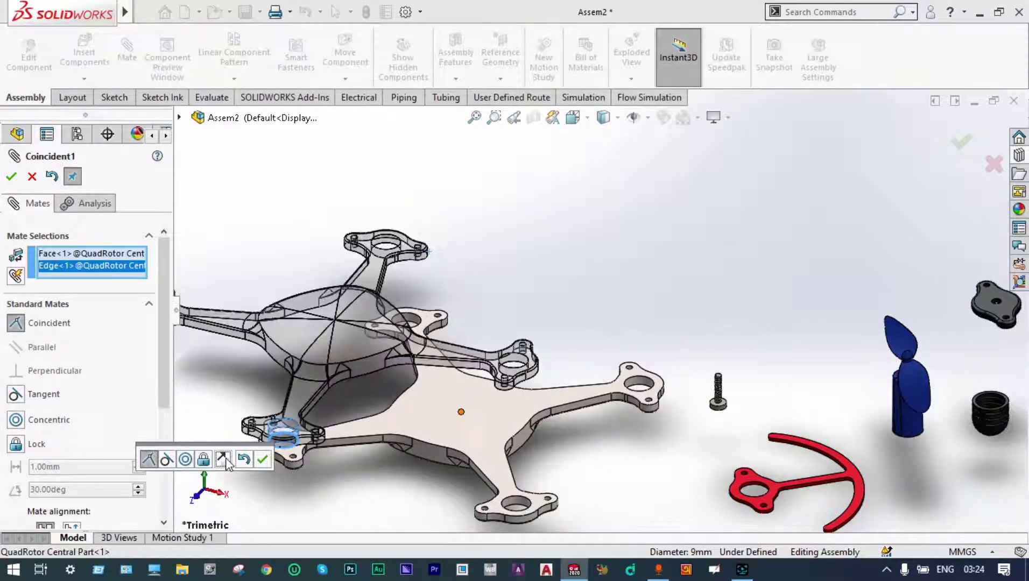
{"action": "left_click", "coordinate": [261, 459]}
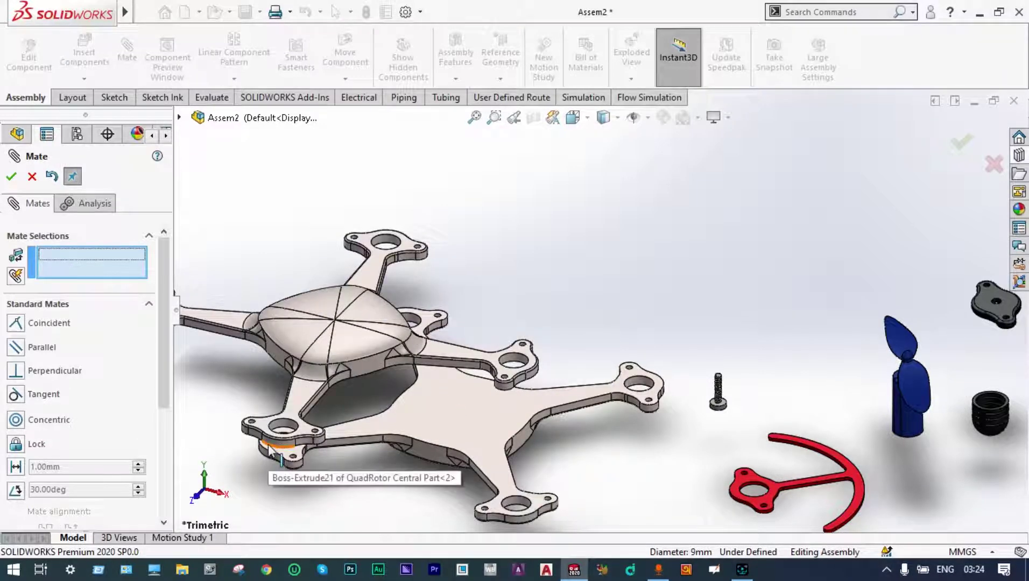
- Add a Concentric mate between the small bolt holes at the matching arm ends of the two central parts
{"action": "scroll", "coordinate": [271, 450], "scroll_direction": "down", "scroll_amount": 8}
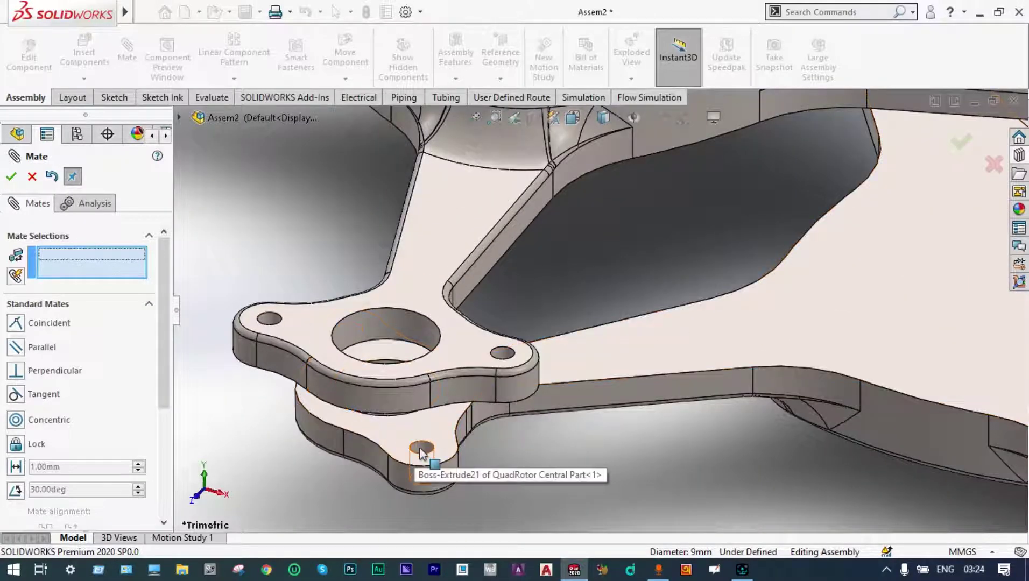
{"action": "left_click", "coordinate": [422, 455]}
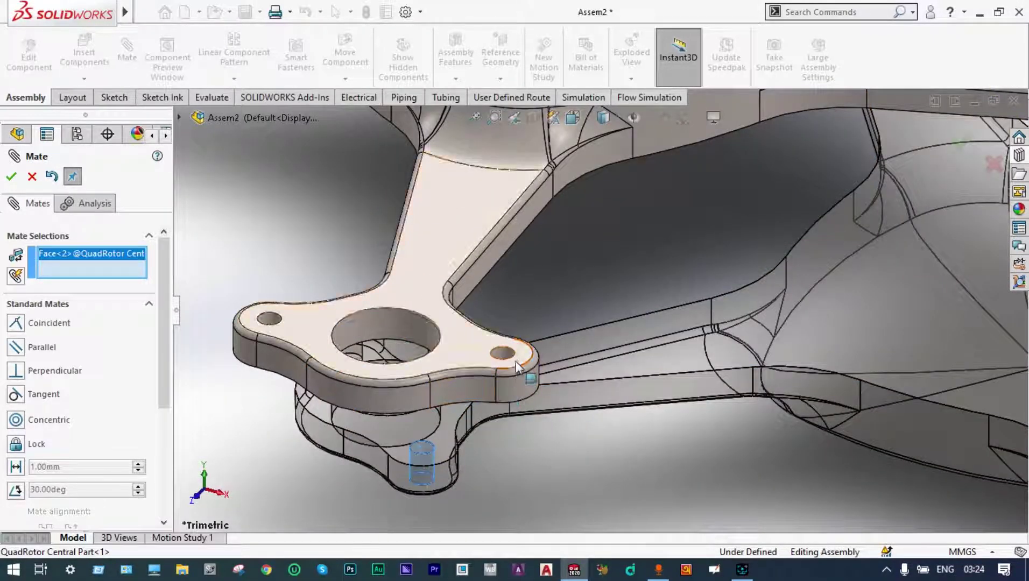
{"action": "left_click", "coordinate": [509, 352]}
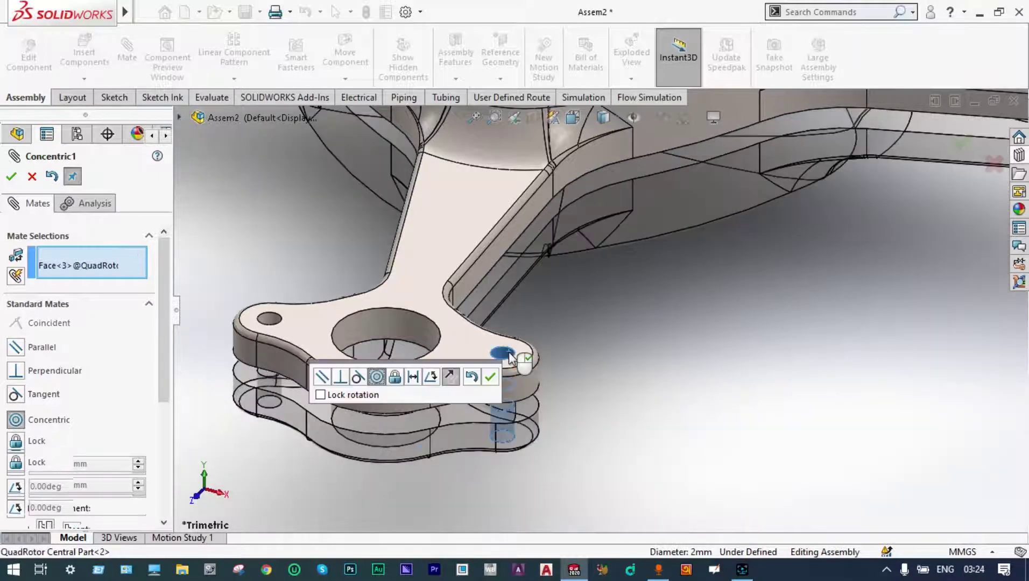
{"action": "left_click", "coordinate": [490, 377]}
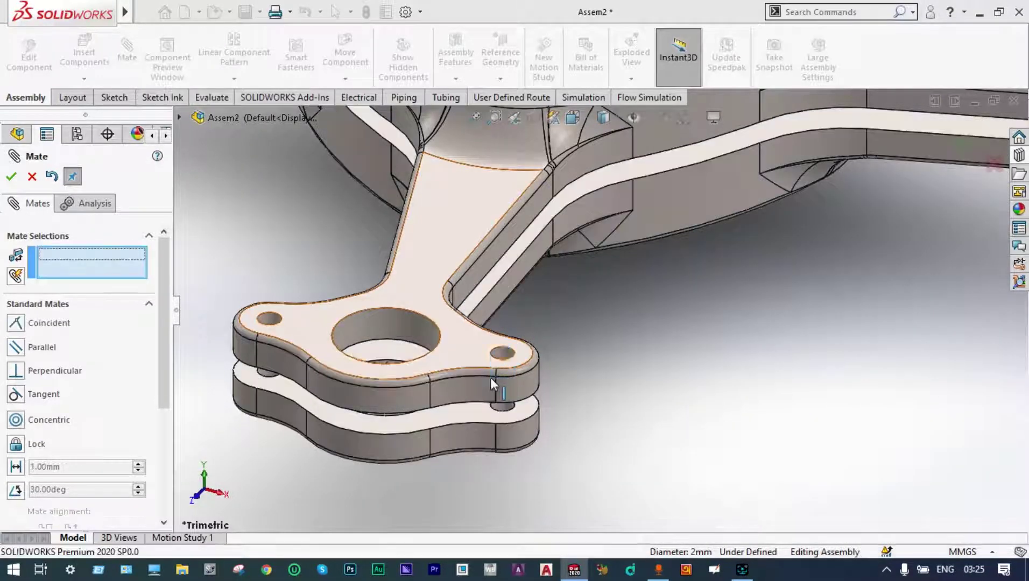
- Separate the two central parts and join their flat inner faces with a Coincident mate
{"action": "scroll", "coordinate": [676, 343], "scroll_direction": "up", "scroll_amount": 10}
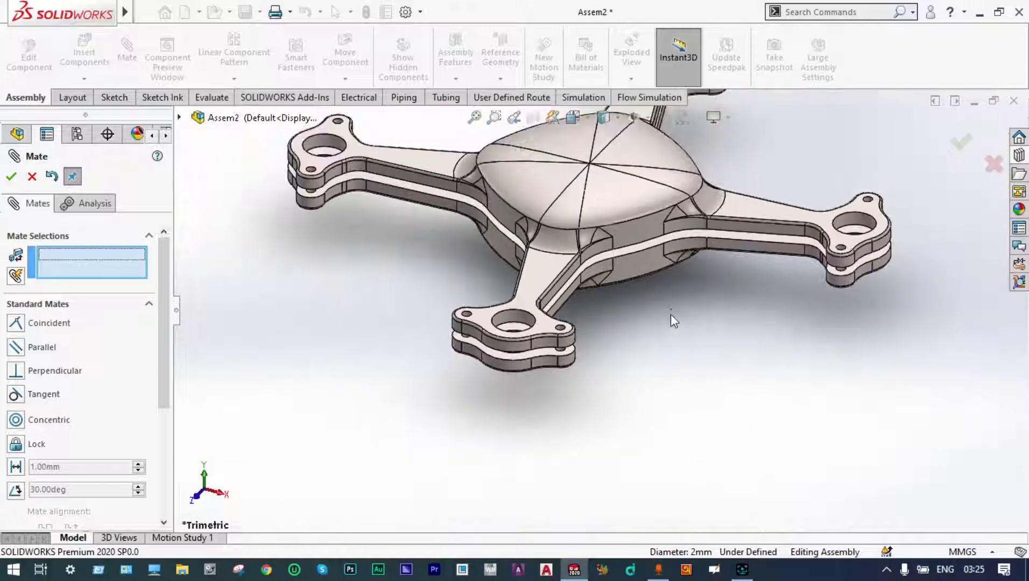
{"action": "left_click_drag", "start_coordinate": [634, 226], "coordinate": [635, 189]}
{"action": "mouse_move", "coordinate": [635, 189]}
{"action": "middle_mouse_down"}
{"action": "mouse_move", "coordinate": [631, 139]}
{"action": "mouse_move", "coordinate": [638, 200]}
{"action": "middle_mouse_up"}
{"action": "left_click", "coordinate": [638, 201]}
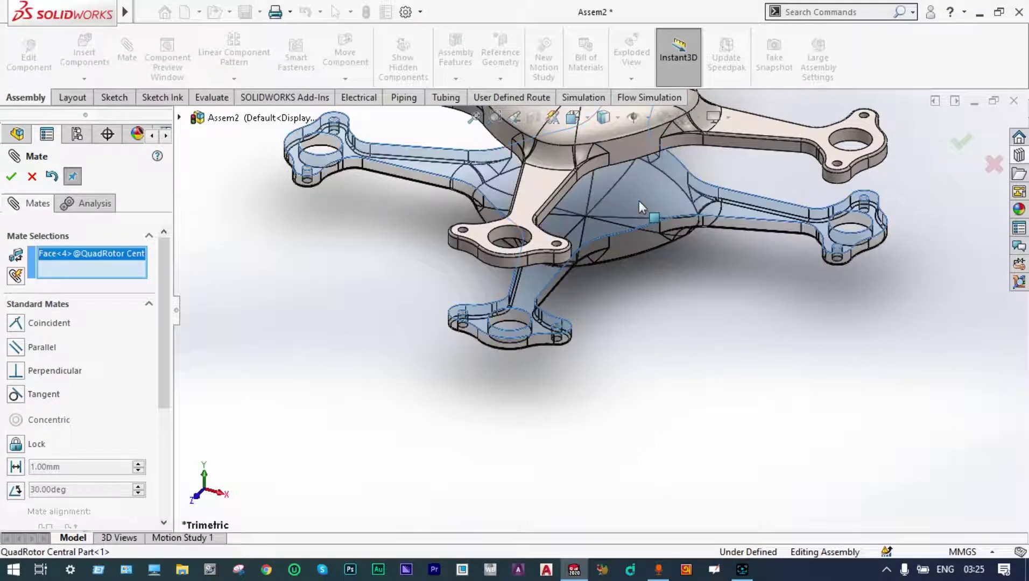
{"action": "scroll", "coordinate": [704, 339], "scroll_direction": "up", "scroll_amount": 5}
{"action": "middle_click_drag", "start_coordinate": [708, 371], "coordinate": [621, 311]}
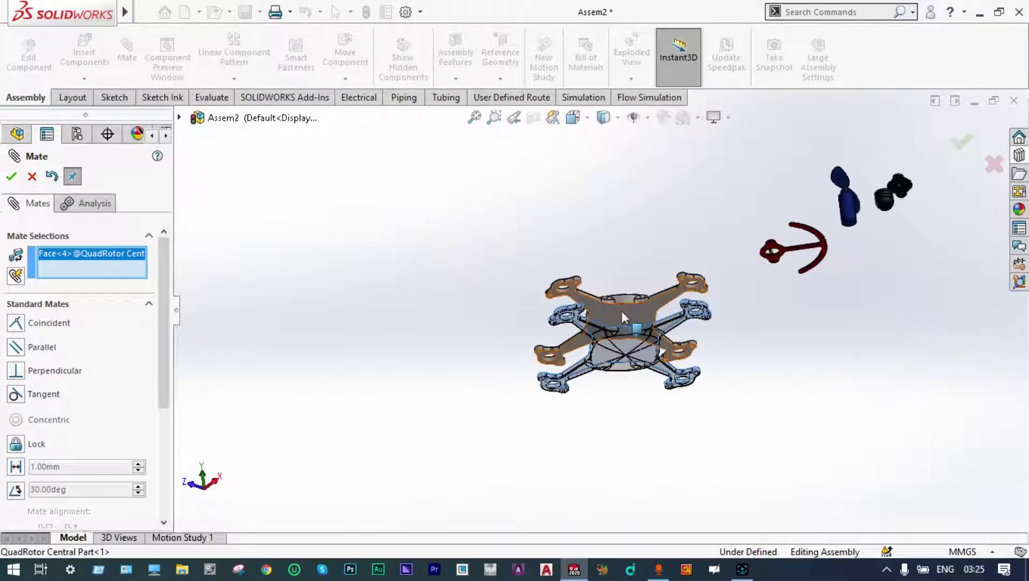
{"action": "left_click", "coordinate": [621, 311]}
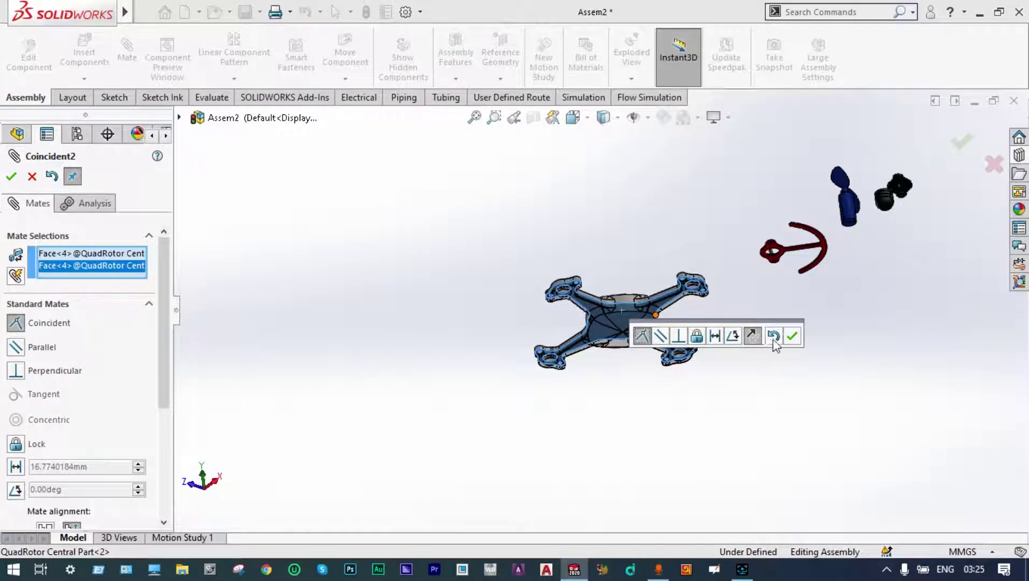
{"action": "left_click", "coordinate": [792, 338]}
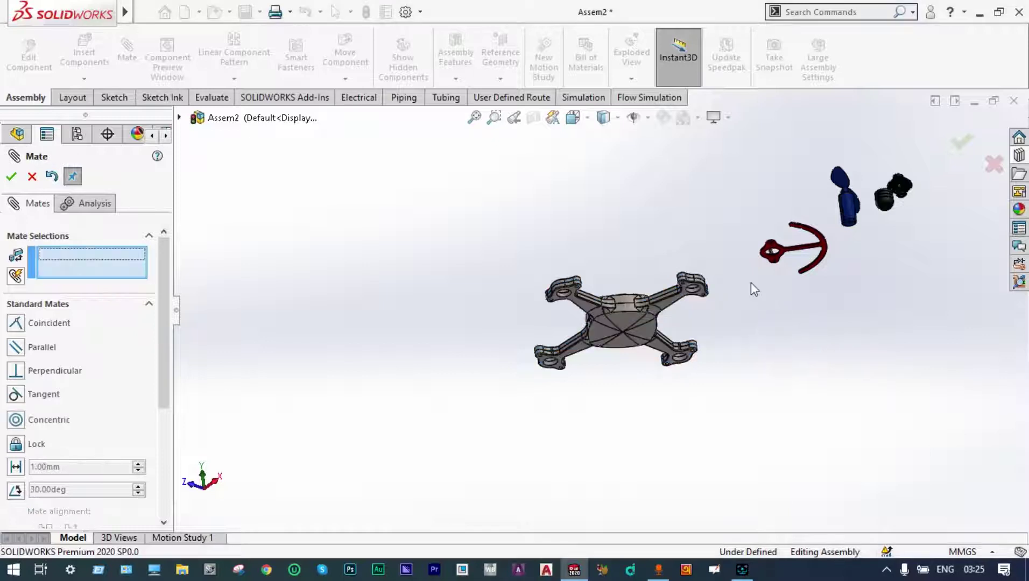
- Mate the Propeller with Motor's cylindrical face concentrically with the inner wall of the Propeller base radiator
{"action": "middle_click_drag", "start_coordinate": [648, 225], "coordinate": [675, 257]}
{"action": "scroll", "coordinate": [675, 257], "scroll_direction": "down", "scroll_amount": 3}
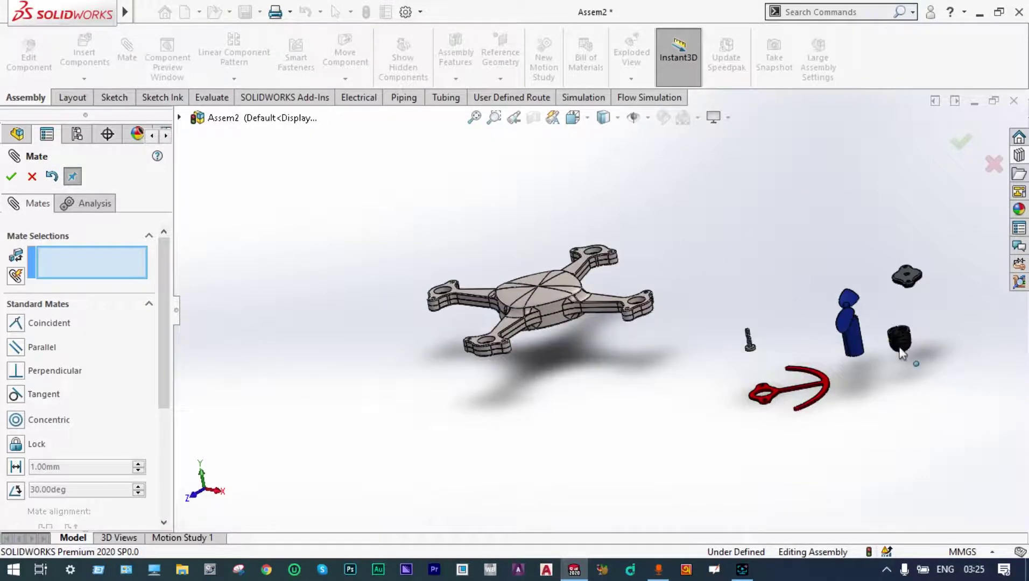
{"action": "scroll", "coordinate": [907, 350], "scroll_direction": "down", "scroll_amount": 5}
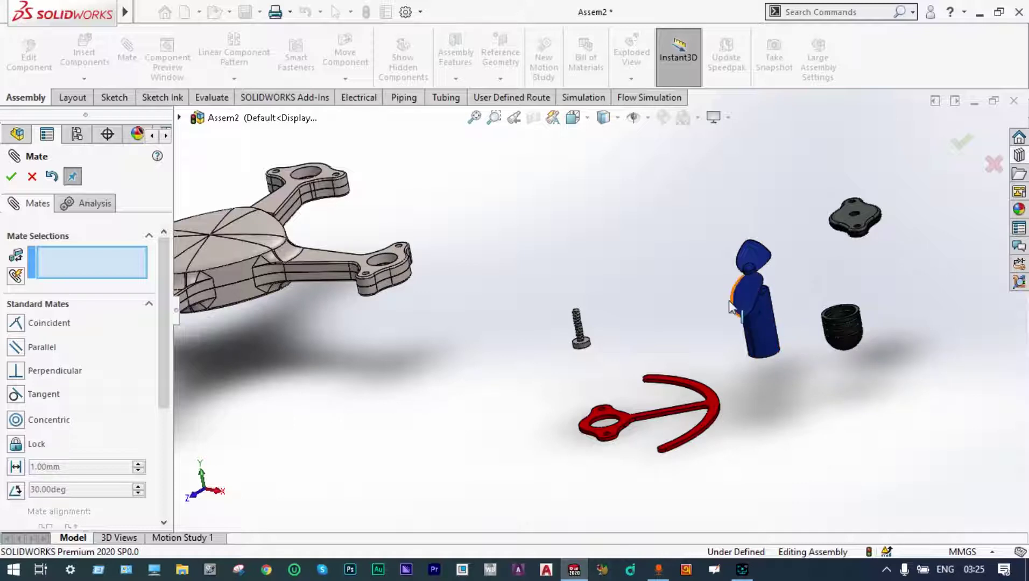
{"action": "middle_click_drag", "start_coordinate": [737, 306], "coordinate": [558, 325]}
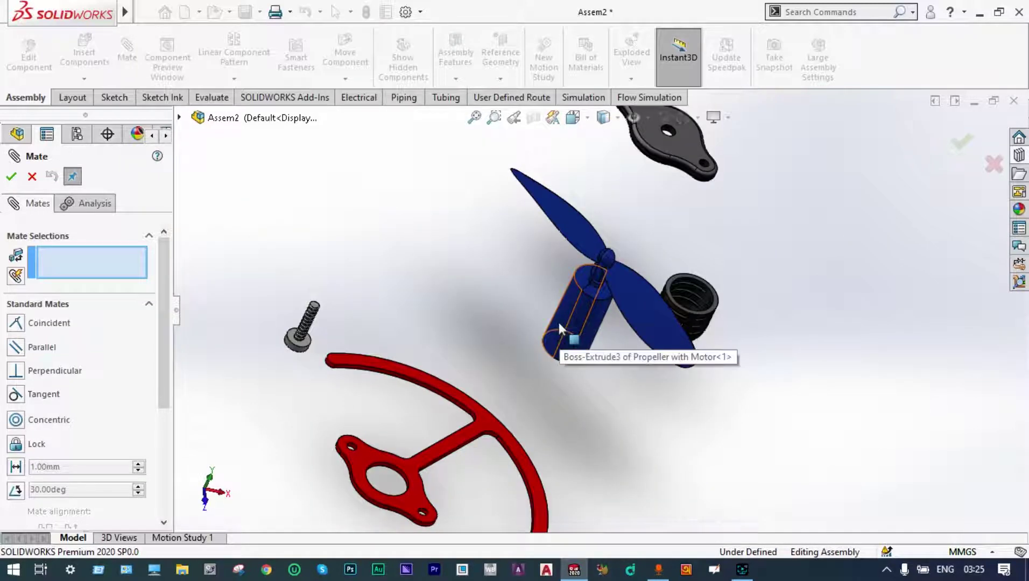
{"action": "left_click", "coordinate": [557, 320]}
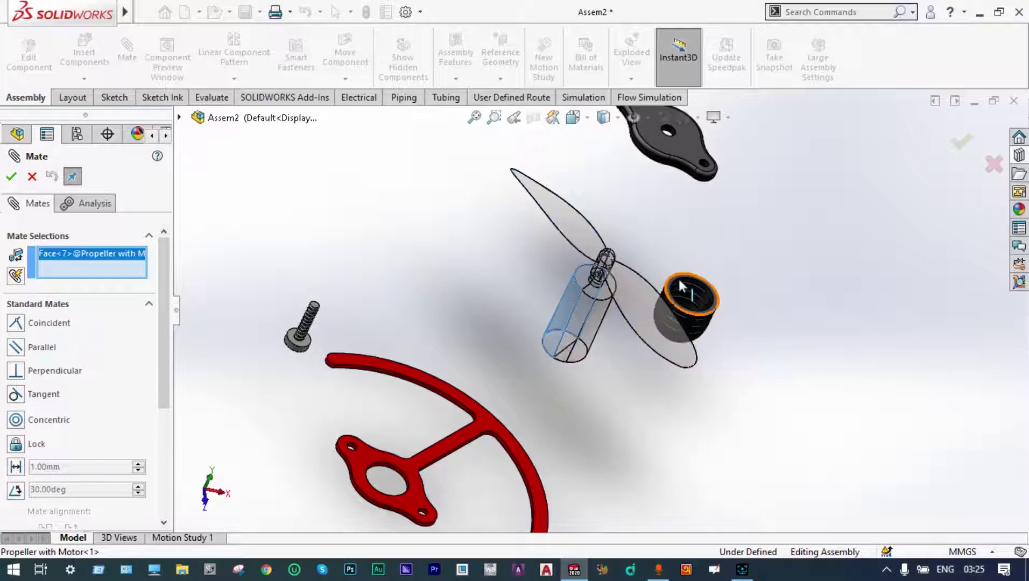
{"action": "scroll", "coordinate": [705, 295], "scroll_direction": "down", "scroll_amount": 5}
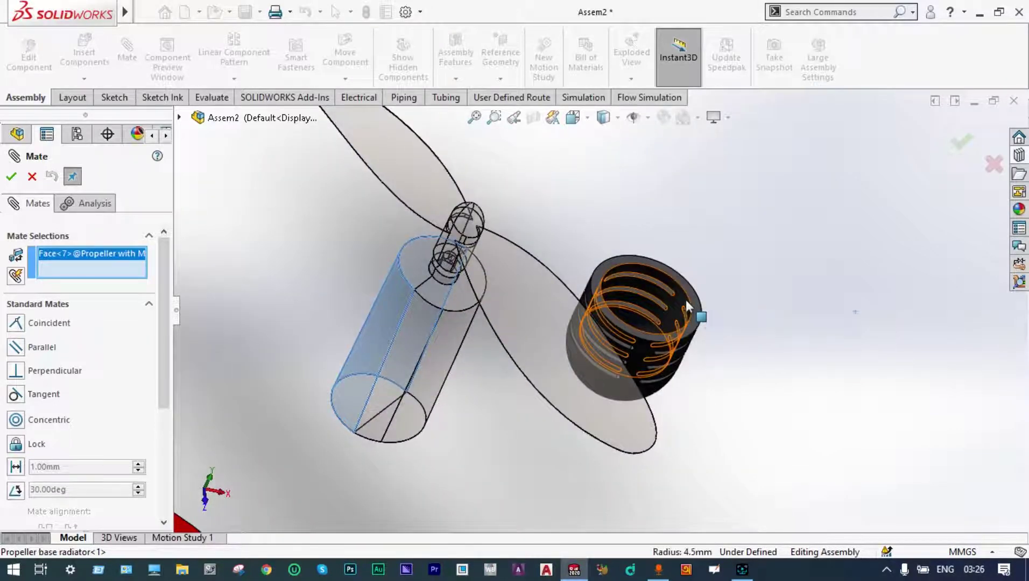
{"action": "left_click", "coordinate": [685, 300]}
{"action": "left_click", "coordinate": [875, 282]}
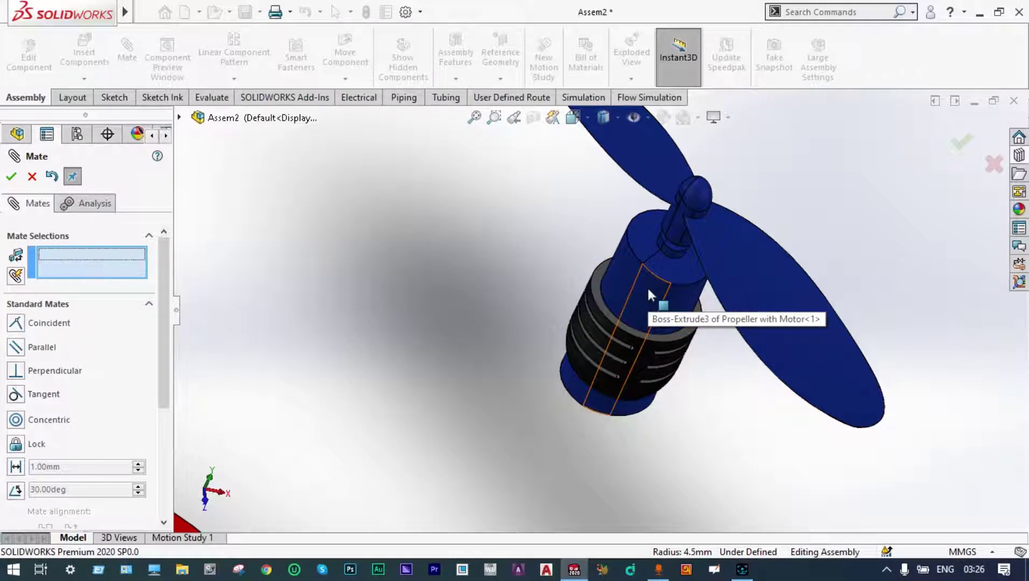
- Pull the motor out of the radiator and add a Coincident mate between the radiator's inner circular edge and the motor's end face
{"action": "middle_click_drag", "start_coordinate": [641, 302], "coordinate": [732, 117]}
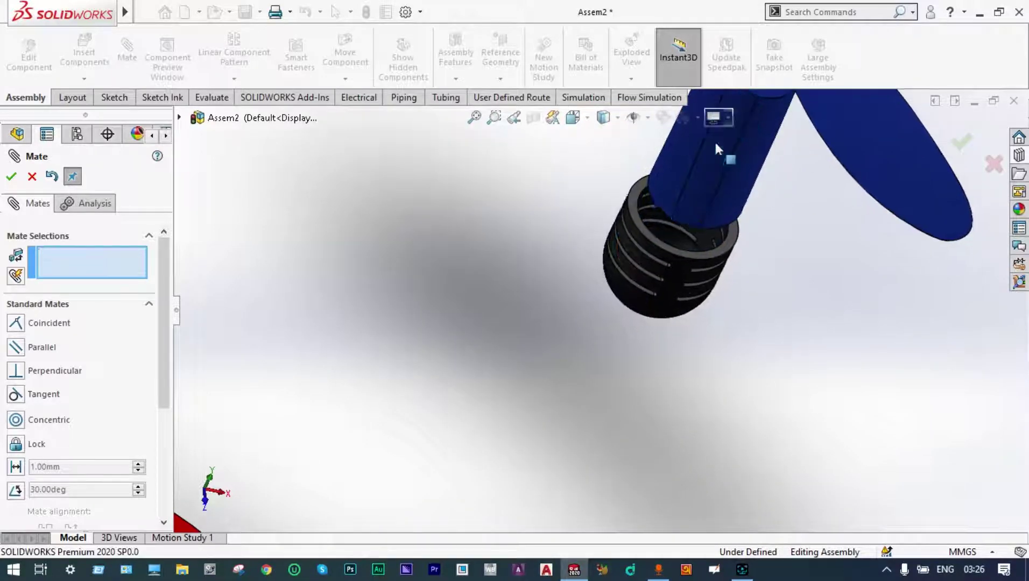
{"action": "scroll", "coordinate": [646, 253], "scroll_direction": "down", "scroll_amount": 6}
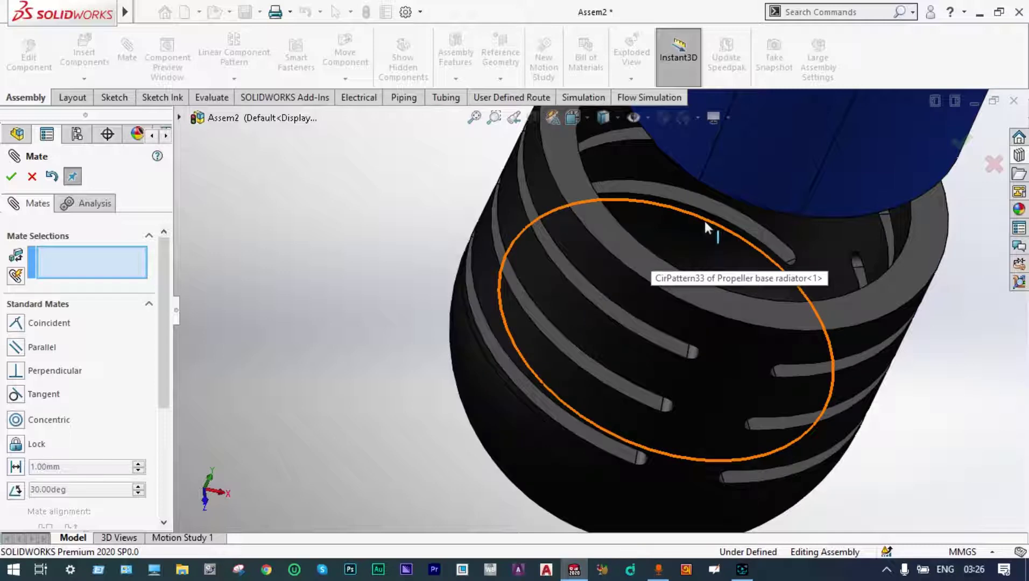
{"action": "left_click", "coordinate": [705, 218]}
{"action": "scroll", "coordinate": [840, 326], "scroll_direction": "up", "scroll_amount": 10}
{"action": "scroll", "coordinate": [589, 385], "scroll_direction": "up", "scroll_amount": 5}
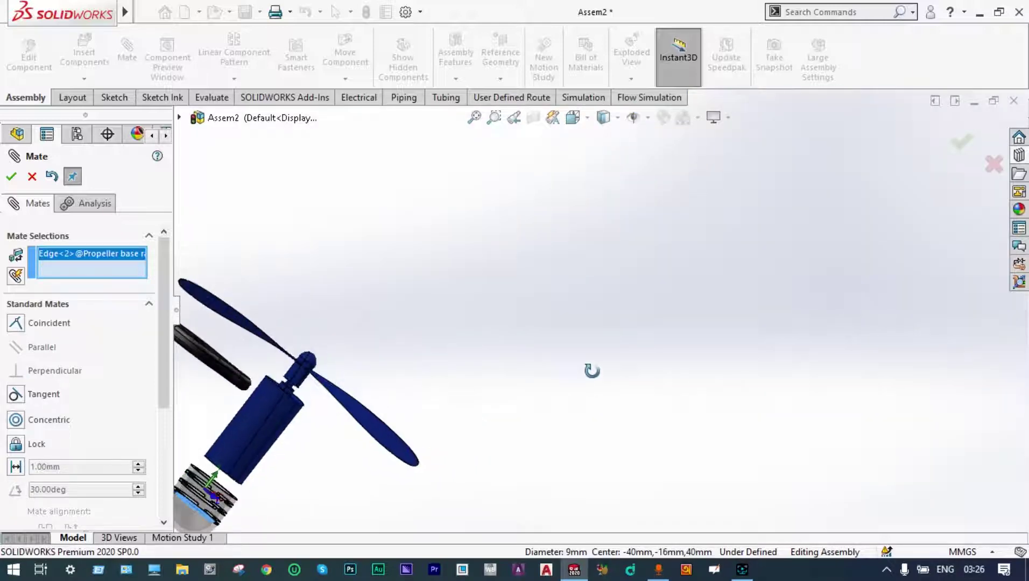
{"action": "middle_click_drag", "start_coordinate": [494, 455], "coordinate": [537, 395]}
{"action": "scroll", "coordinate": [292, 402], "scroll_direction": "down", "scroll_amount": 8}
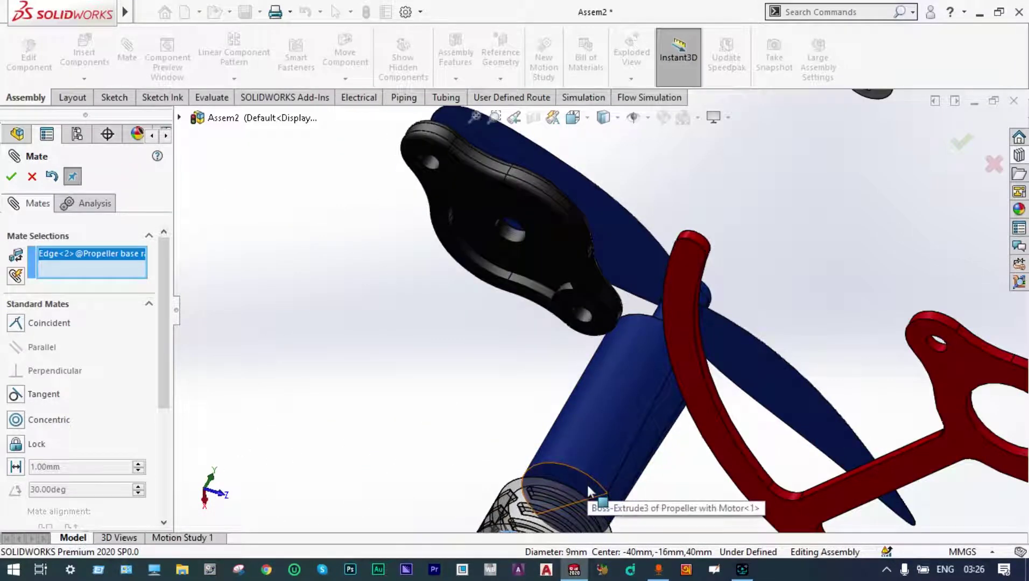
{"action": "left_click", "coordinate": [587, 484]}
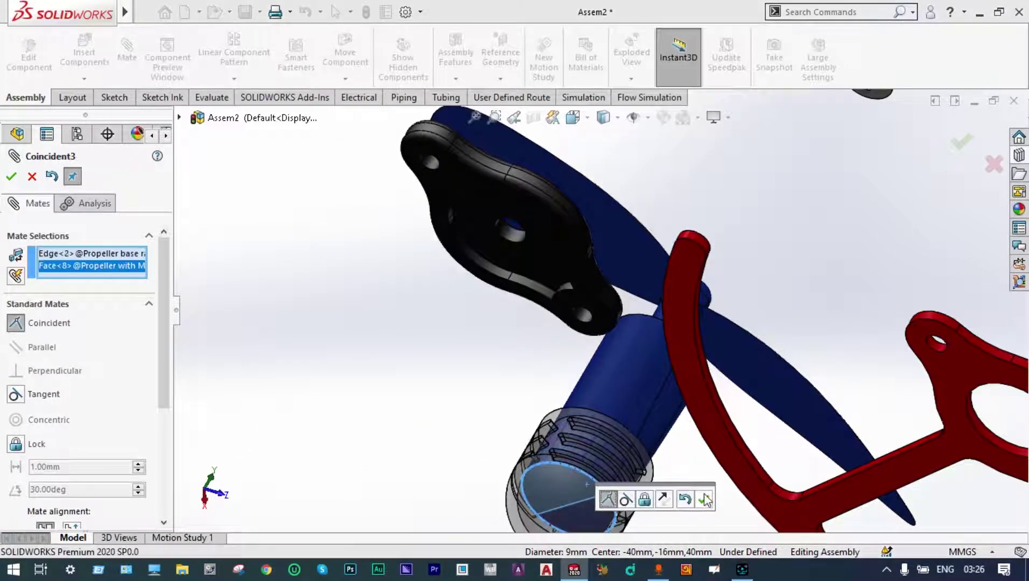
{"action": "left_click", "coordinate": [704, 502]}
- Add a Coincident mate between the Side Protector's large hole edge and the inner wall of the large hole at one arm end
{"action": "scroll", "coordinate": [682, 406], "scroll_direction": "up", "scroll_amount": 5}
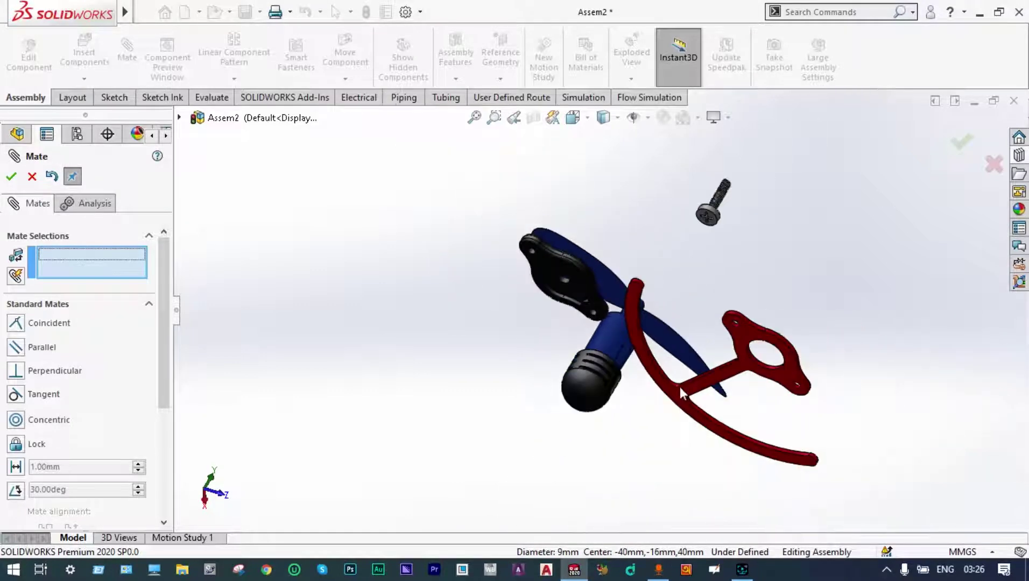
{"action": "middle_click_drag", "start_coordinate": [698, 267], "coordinate": [650, 317]}
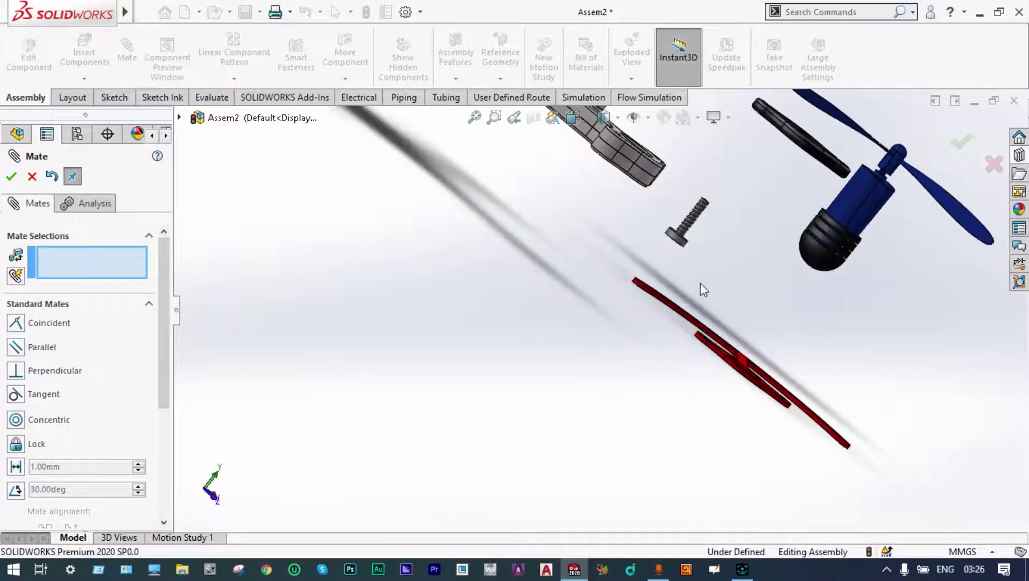
{"action": "middle_click_drag", "start_coordinate": [684, 214], "coordinate": [648, 287]}
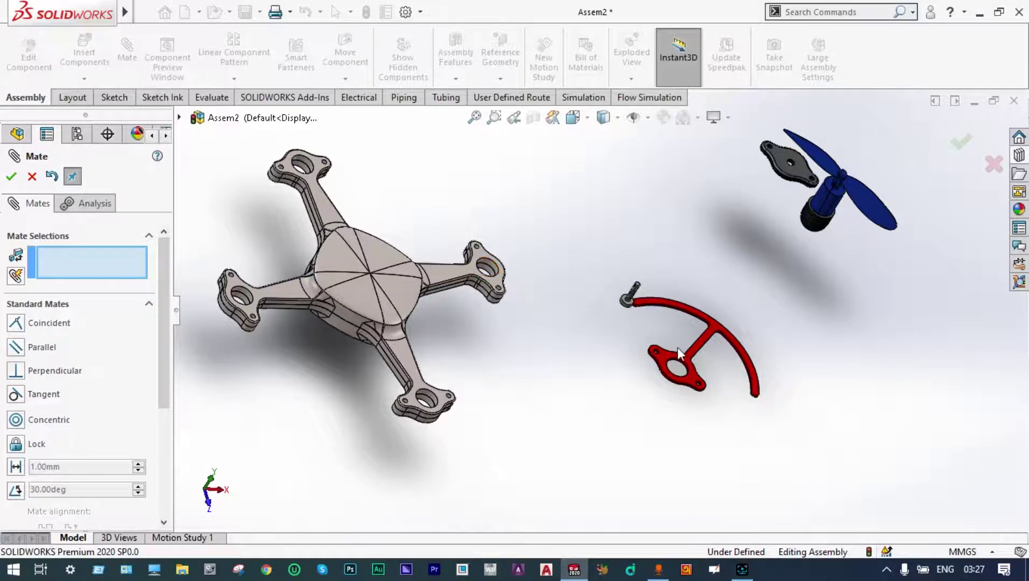
{"action": "scroll", "coordinate": [704, 390], "scroll_direction": "down", "scroll_amount": 4}
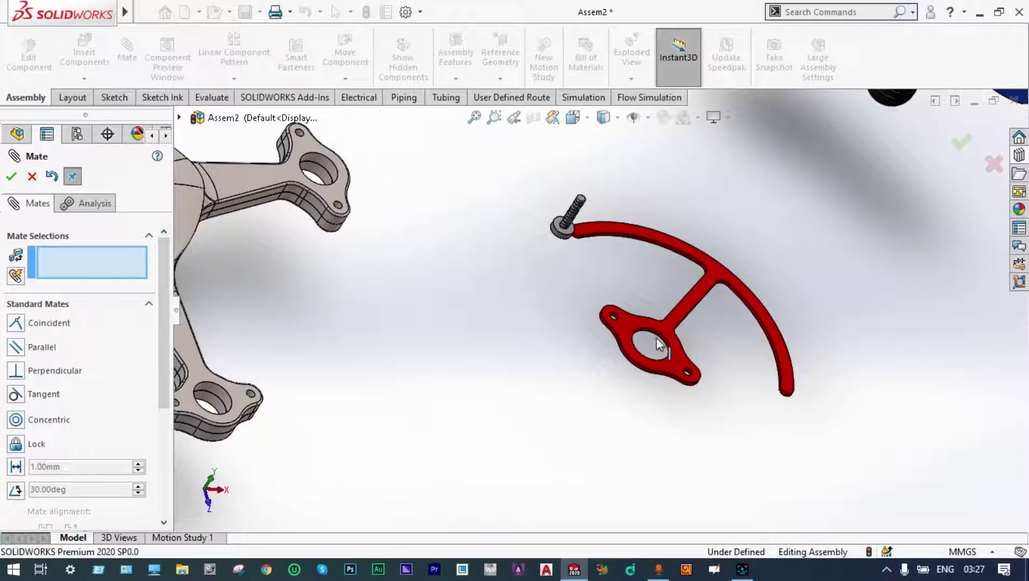
{"action": "scroll", "coordinate": [657, 341], "scroll_direction": "down", "scroll_amount": 2}
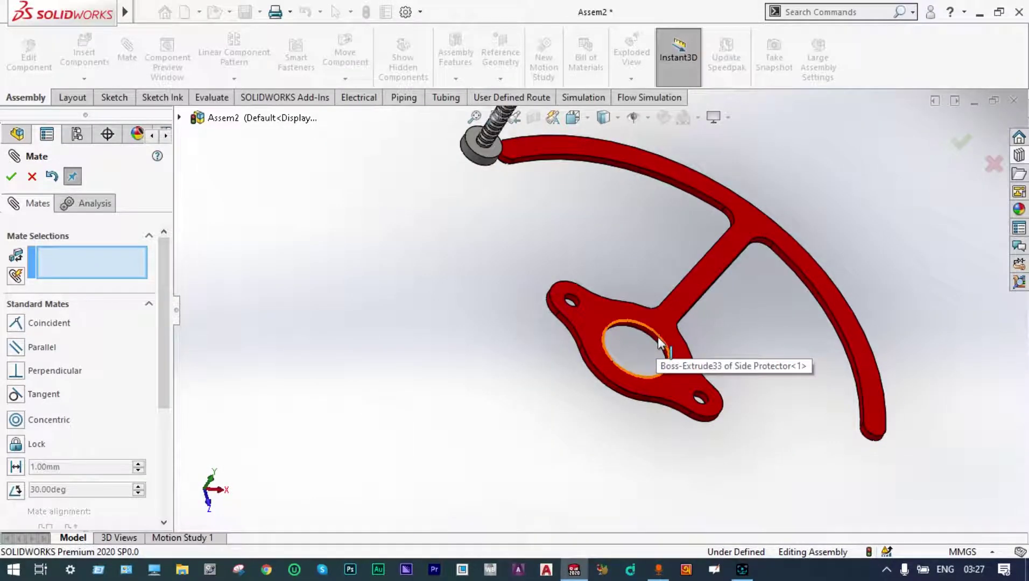
{"action": "left_click", "coordinate": [658, 340]}
{"action": "scroll", "coordinate": [656, 339], "scroll_direction": "up", "scroll_amount": 5}
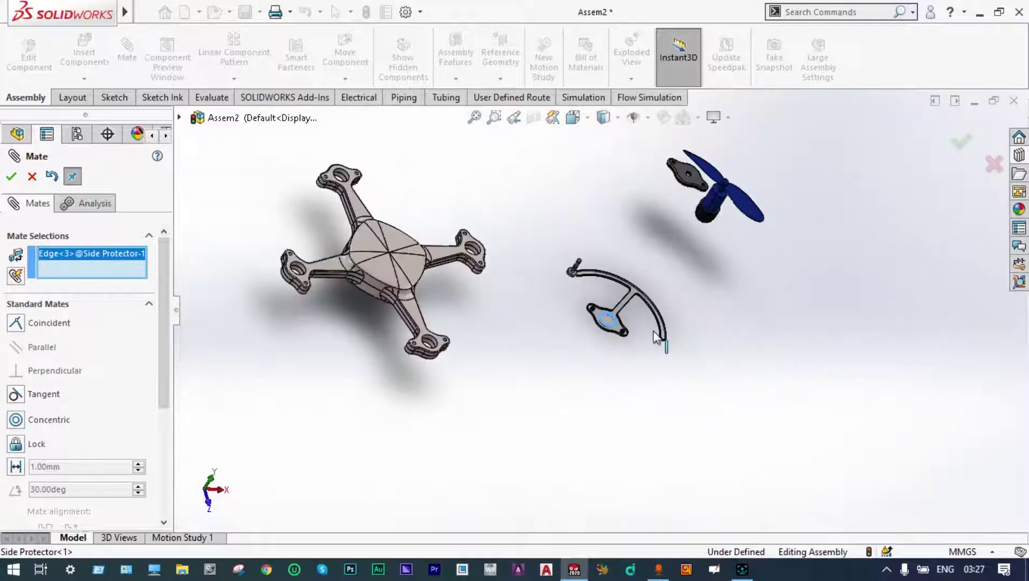
{"action": "scroll", "coordinate": [524, 261], "scroll_direction": "down", "scroll_amount": 4}
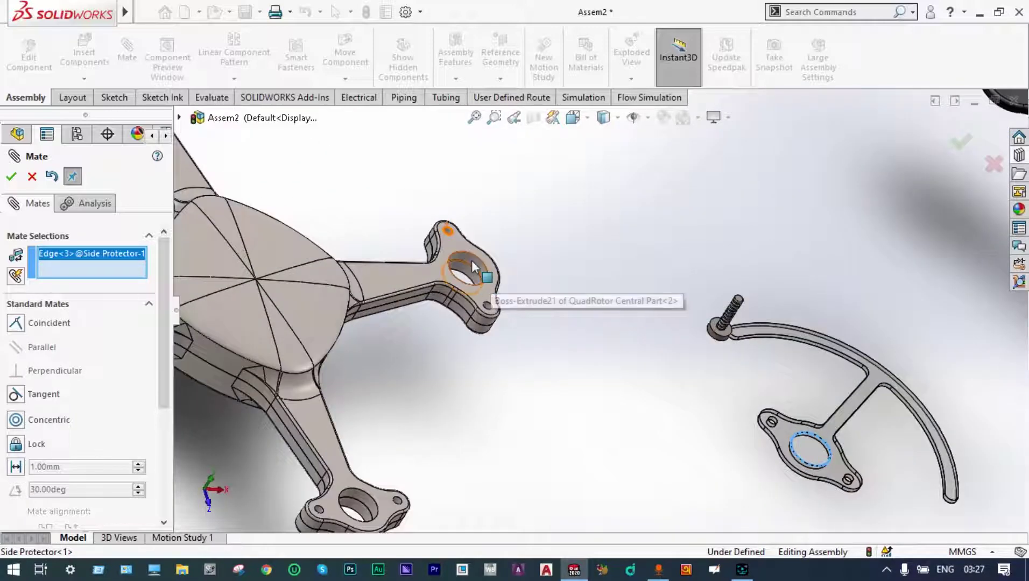
{"action": "left_click", "coordinate": [471, 260]}
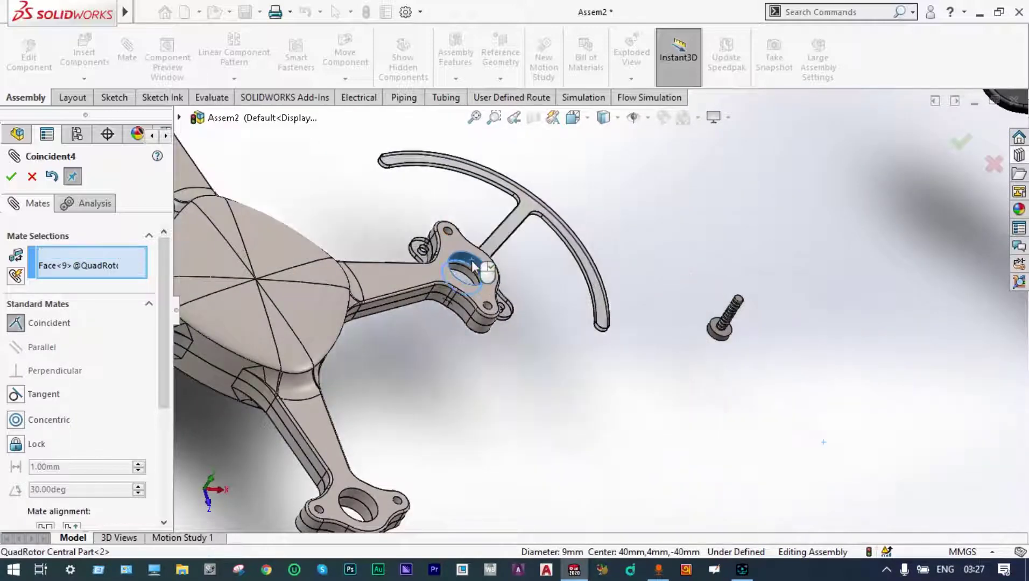
{"action": "left_click", "coordinate": [454, 242]}
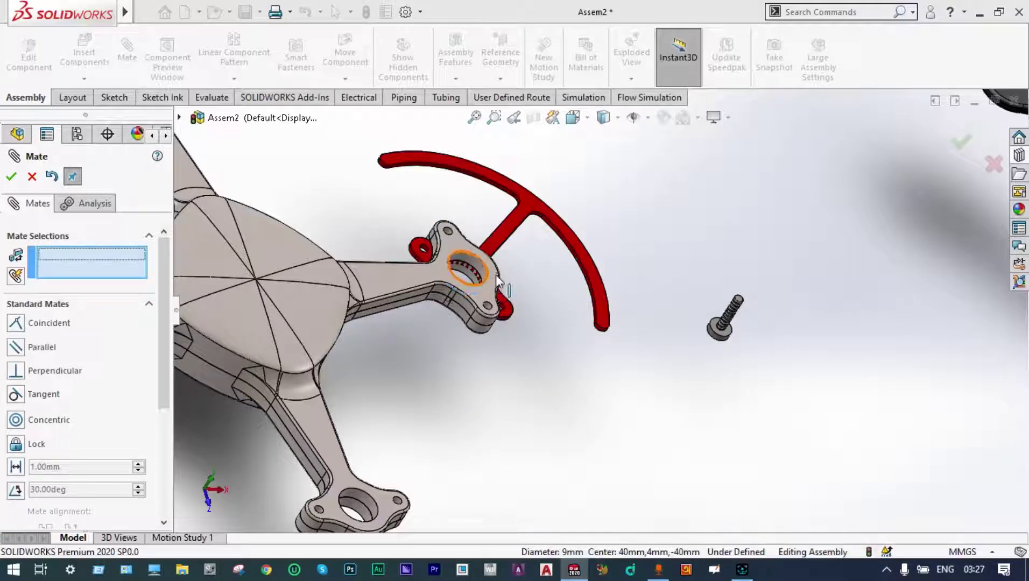
- Mate the Side Protector's small bolt hole concentrically with the small bolt hole at the same arm end
{"action": "scroll", "coordinate": [518, 322], "scroll_direction": "down", "scroll_amount": 5}
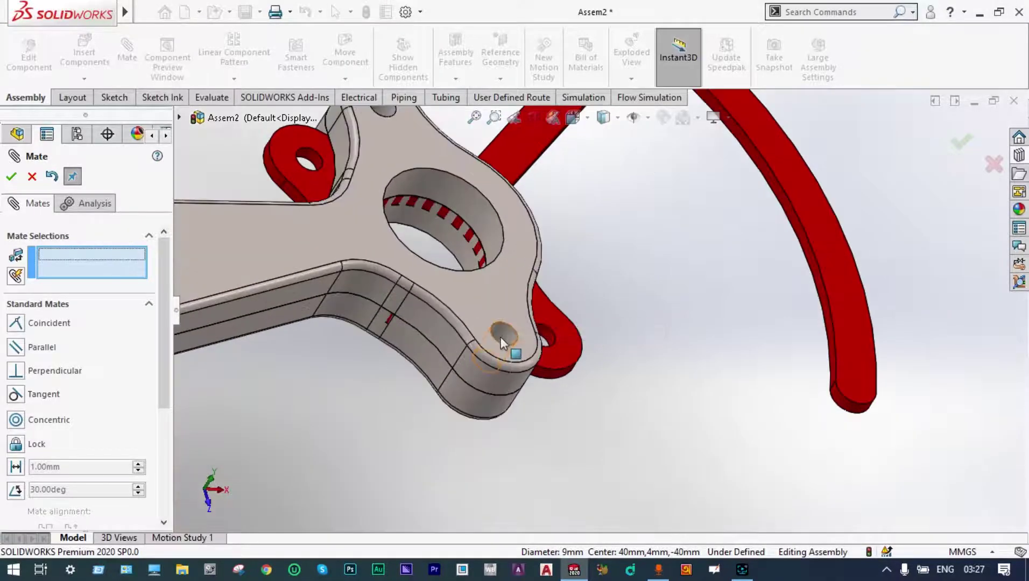
{"action": "left_click", "coordinate": [503, 336]}
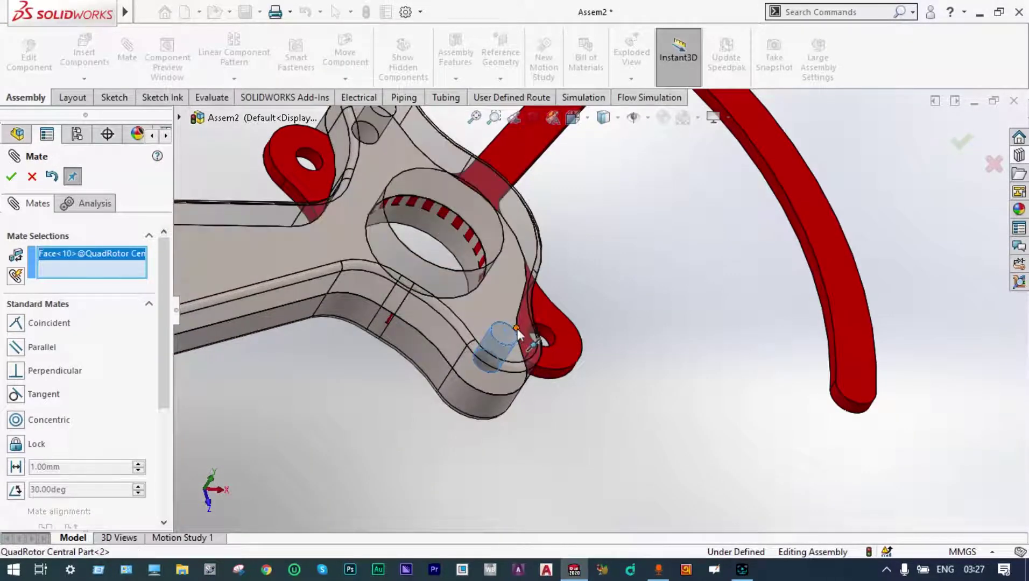
{"action": "left_click", "coordinate": [543, 338]}
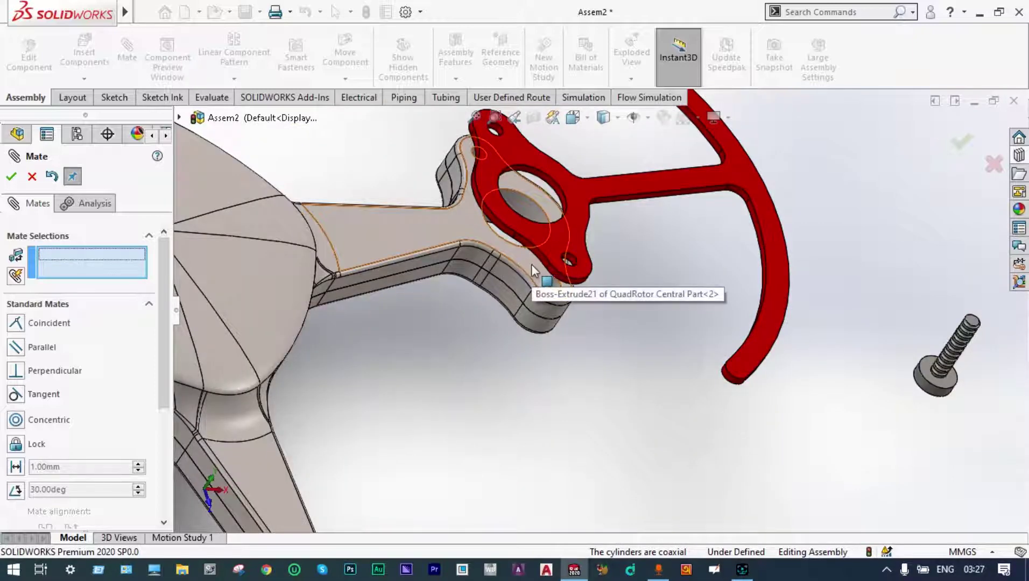
- Add a Coincident mate between the arm end's flat outer face and the Side Protector's facing flat face
{"action": "left_click", "coordinate": [531, 265]}
{"action": "middle_click_drag", "start_coordinate": [606, 410], "coordinate": [666, 281]}
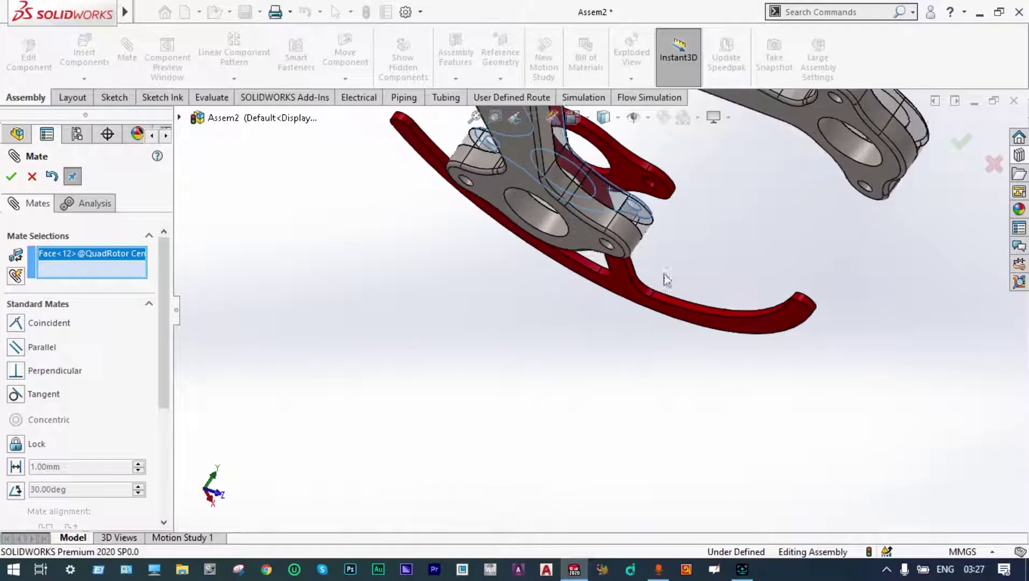
{"action": "left_click", "coordinate": [629, 171]}
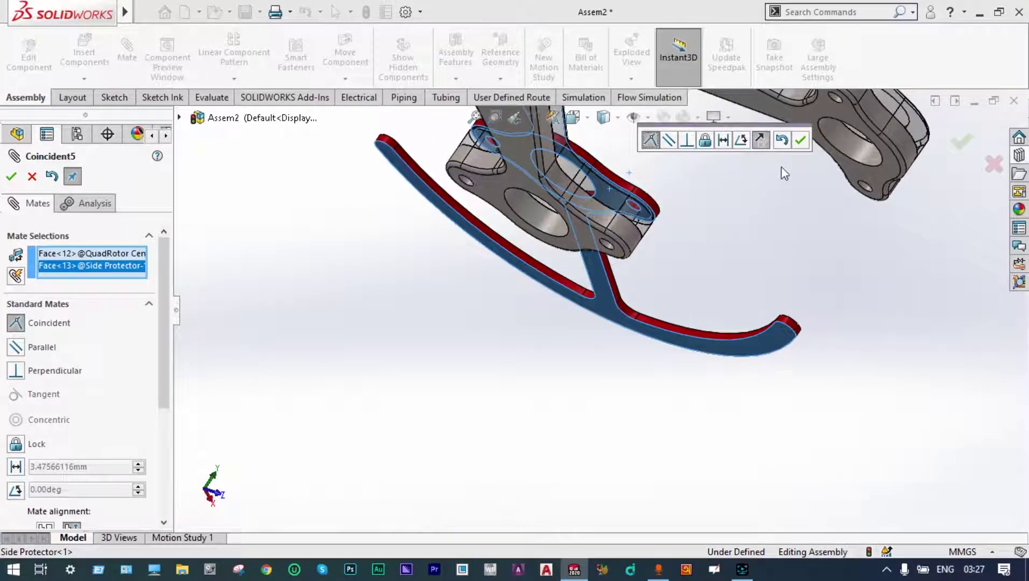
{"action": "left_click", "coordinate": [801, 141]}
- Move the Flange away from the propeller and mate its centre hole concentrically with the Propeller base radiator's outer cylindrical face
{"action": "middle_click_drag", "start_coordinate": [758, 227], "coordinate": [781, 202]}
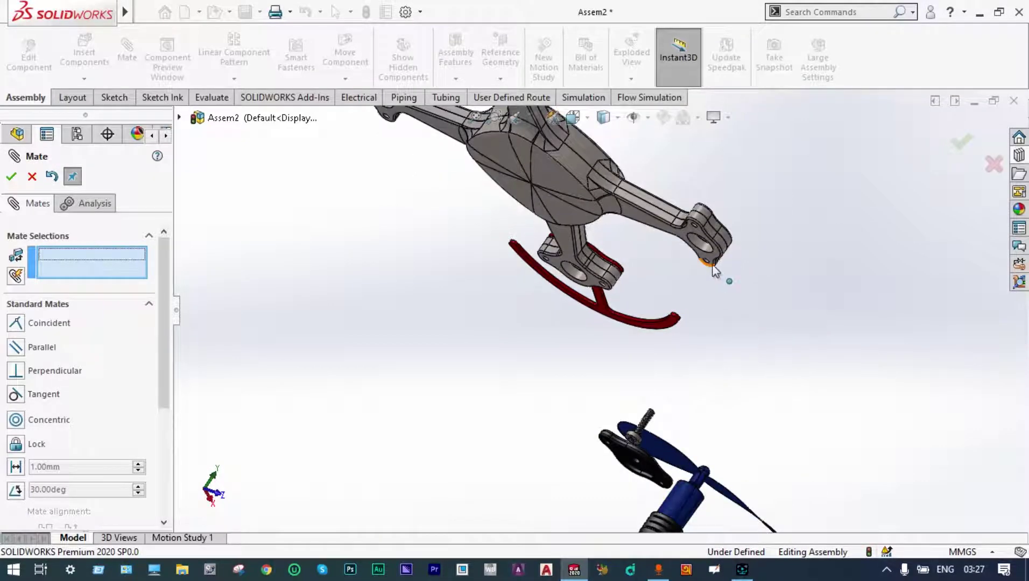
{"action": "key", "text": "ctrl+7"}
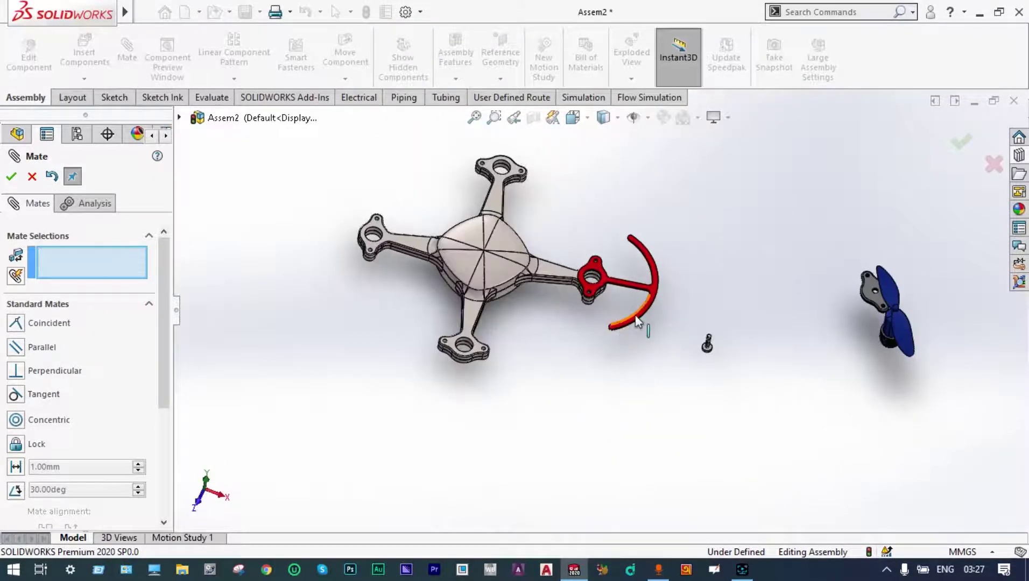
{"action": "scroll", "coordinate": [869, 328], "scroll_direction": "down", "scroll_amount": 2}
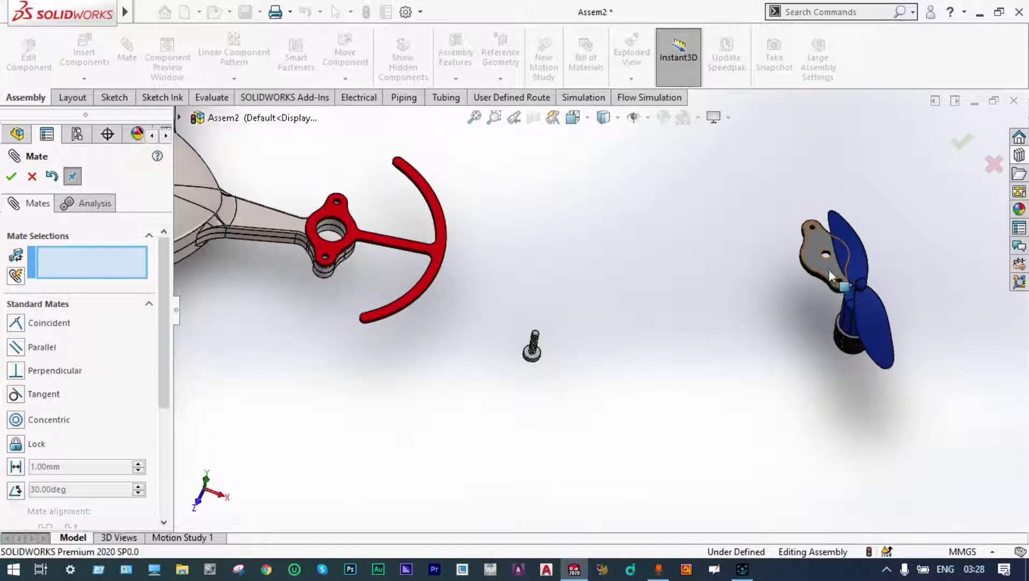
{"action": "left_click_drag", "start_coordinate": [595, 268], "coordinate": [492, 271]}
{"action": "scroll", "coordinate": [771, 356], "scroll_direction": "down", "scroll_amount": 3}
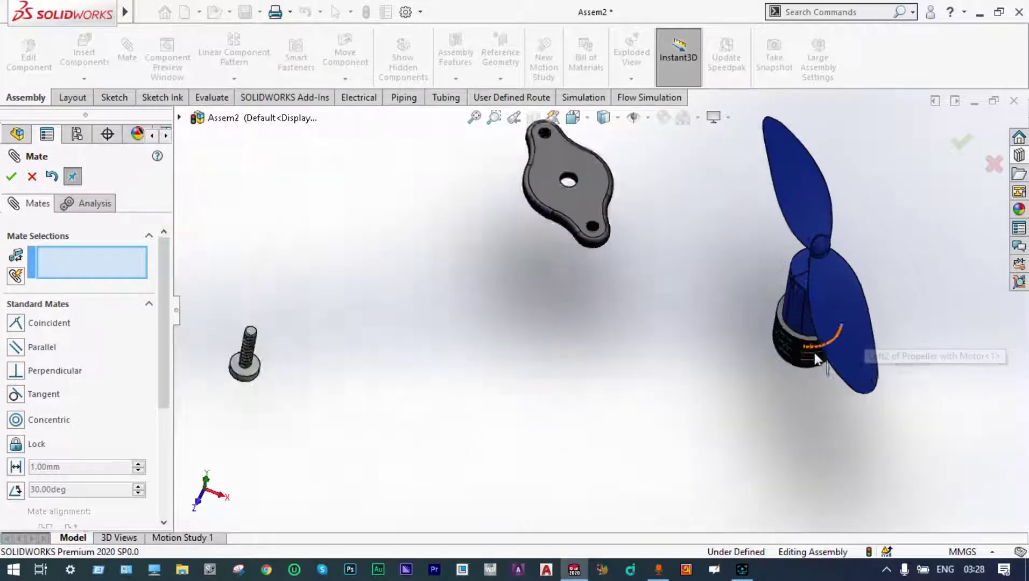
{"action": "scroll", "coordinate": [814, 352], "scroll_direction": "down", "scroll_amount": 1}
{"action": "left_click", "coordinate": [783, 336]}
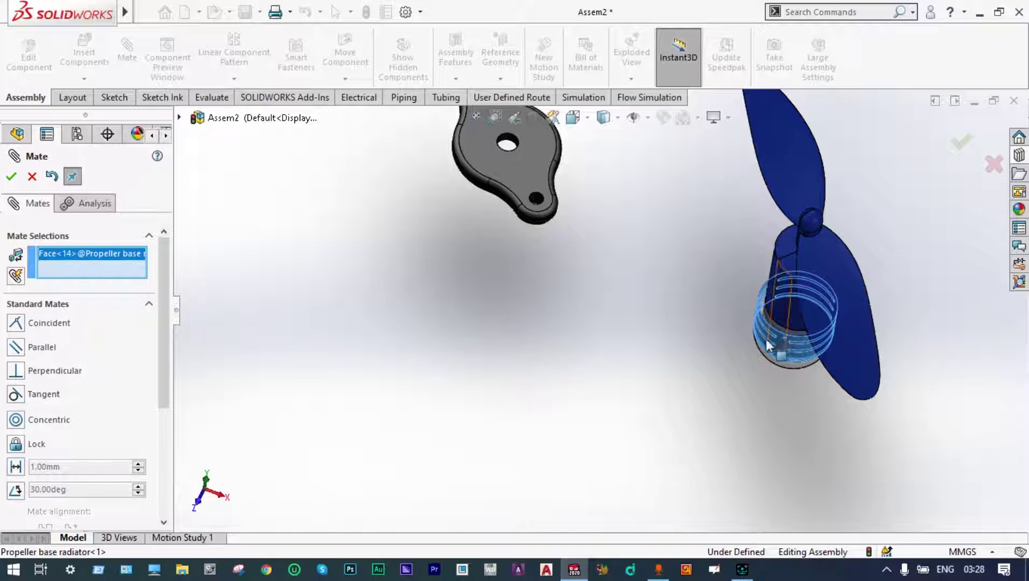
{"action": "left_click", "coordinate": [510, 144]}
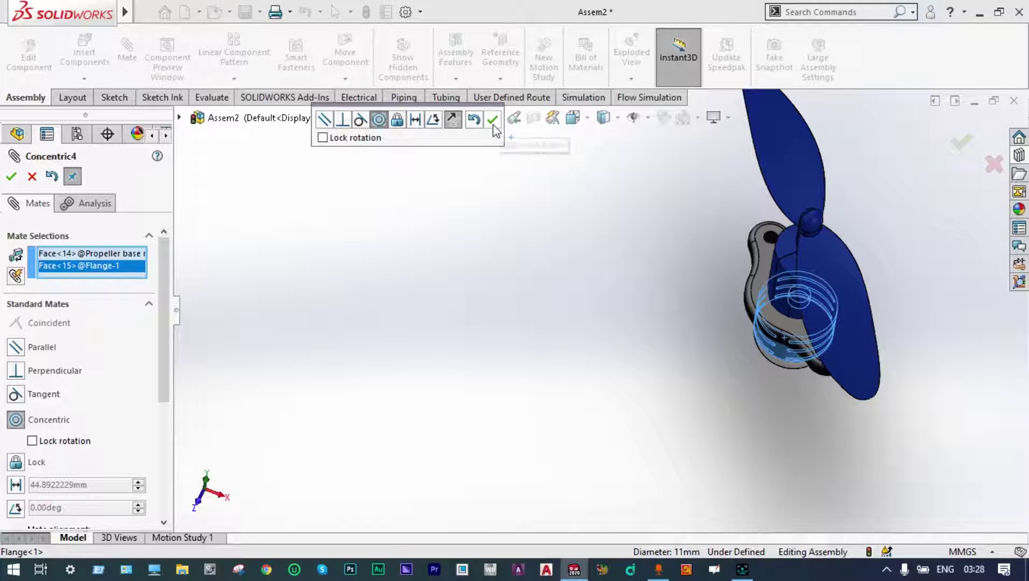
{"action": "left_click", "coordinate": [492, 124]}
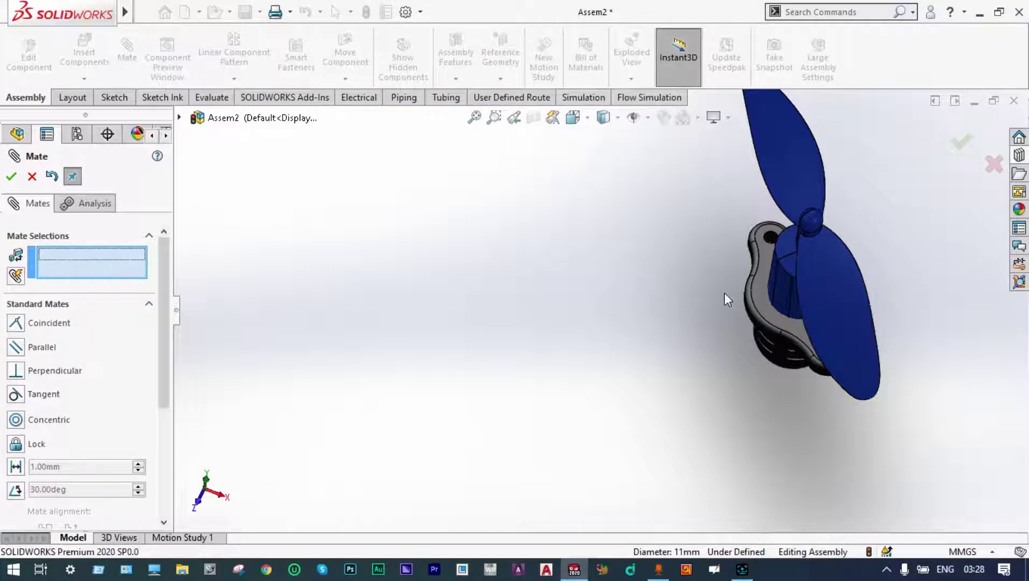
- Pull the Flange clear of the motor and add a Coincident mate between its recessed inner face and the motor body's propeller-side end face
{"action": "scroll", "coordinate": [755, 238], "scroll_direction": "up", "scroll_amount": 5}
{"action": "middle_click_drag", "start_coordinate": [733, 248], "coordinate": [587, 213]}
{"action": "scroll", "coordinate": [745, 269], "scroll_direction": "down", "scroll_amount": 3}
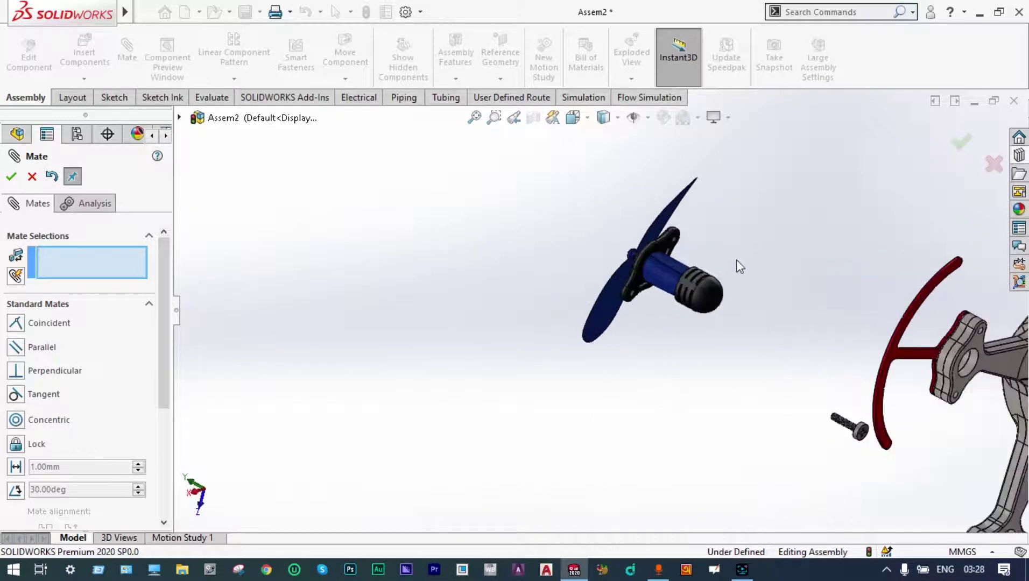
{"action": "scroll", "coordinate": [702, 258], "scroll_direction": "down", "scroll_amount": 2}
{"action": "scroll", "coordinate": [564, 270], "scroll_direction": "down", "scroll_amount": 3}
{"action": "scroll", "coordinate": [503, 257], "scroll_direction": "down", "scroll_amount": 3}
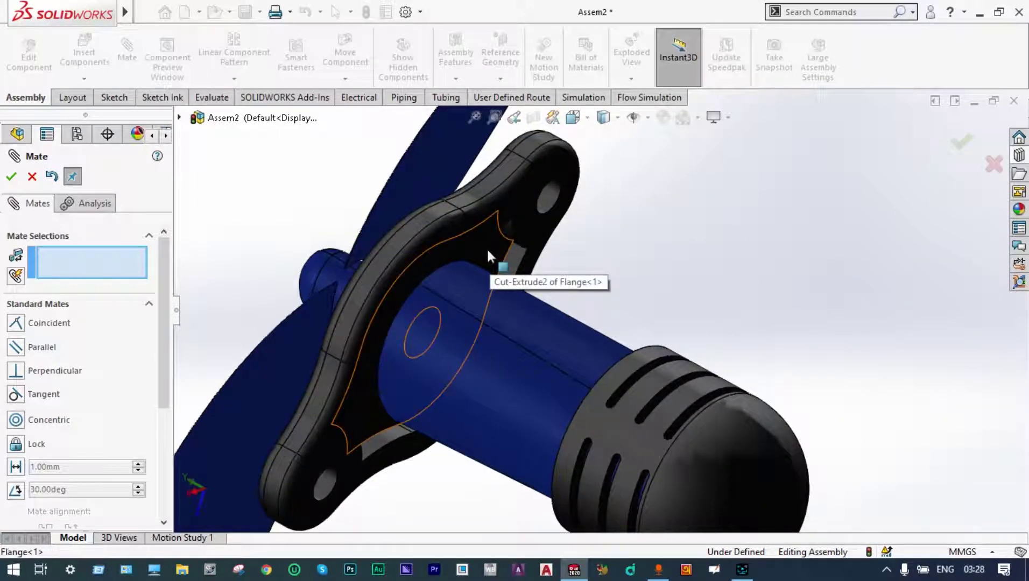
{"action": "left_click", "coordinate": [488, 250]}
{"action": "scroll", "coordinate": [540, 259], "scroll_direction": "up", "scroll_amount": 3}
{"action": "left_click_drag", "start_coordinate": [541, 260], "coordinate": [727, 388]}
{"action": "middle_click_drag", "start_coordinate": [727, 388], "coordinate": [722, 320]}
{"action": "scroll", "coordinate": [718, 314], "scroll_direction": "up", "scroll_amount": 5}
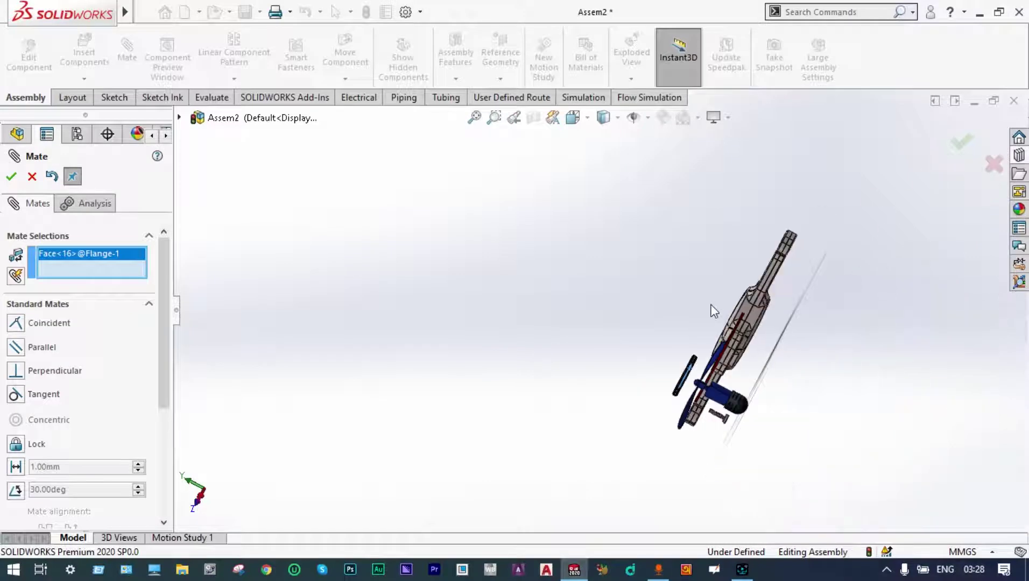
{"action": "scroll", "coordinate": [776, 390], "scroll_direction": "down", "scroll_amount": 4}
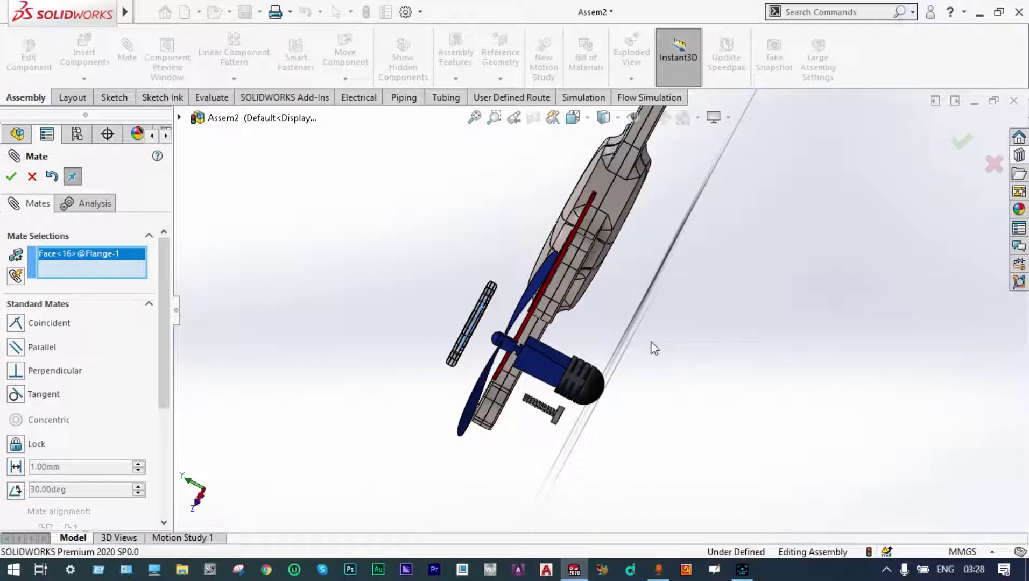
{"action": "middle_click_drag", "start_coordinate": [589, 316], "coordinate": [963, 493]}
{"action": "scroll", "coordinate": [946, 476], "scroll_direction": "down", "scroll_amount": 4}
{"action": "scroll", "coordinate": [934, 461], "scroll_direction": "down", "scroll_amount": 3}
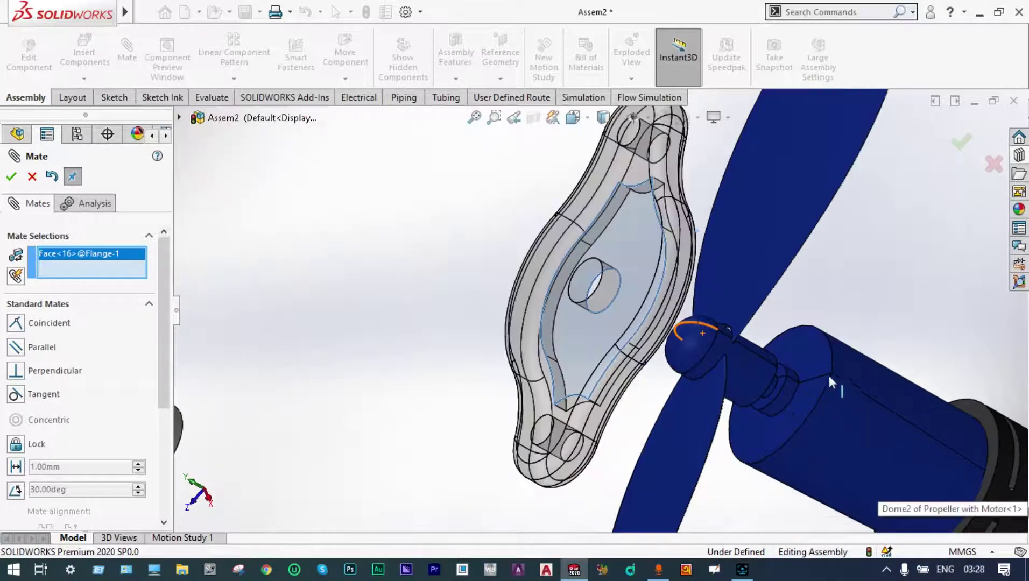
{"action": "left_click", "coordinate": [810, 357]}
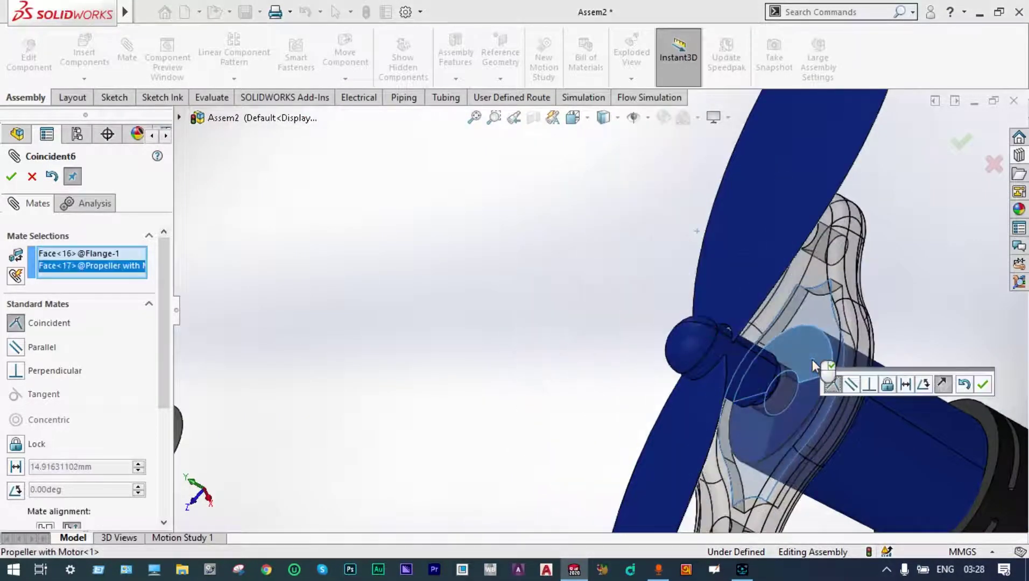
{"action": "left_click", "coordinate": [982, 386]}
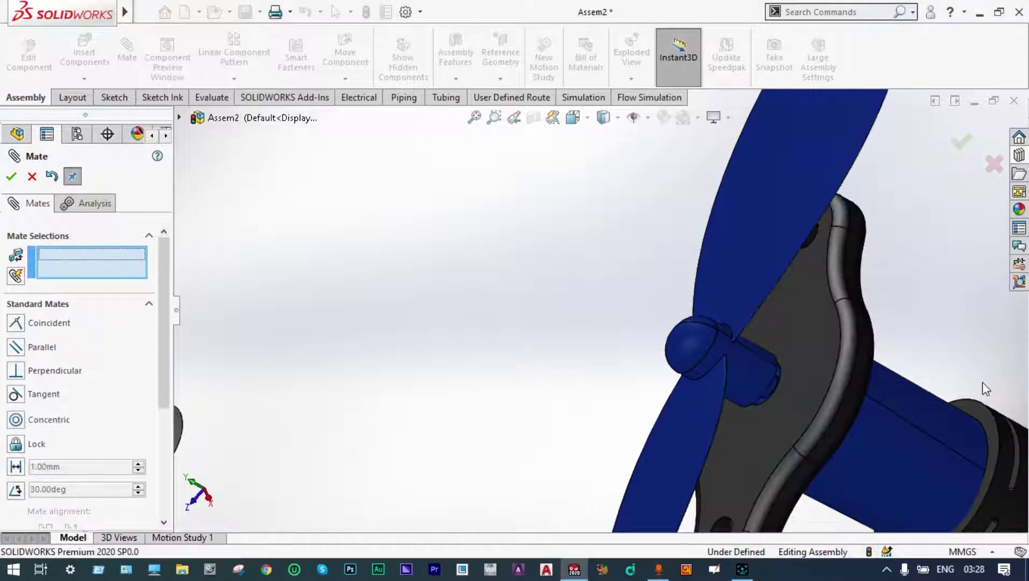
- Mate one of the Flange's small bolt holes concentrically with the Side Protector's lower small bolt hole
{"action": "scroll", "coordinate": [914, 365], "scroll_direction": "up", "scroll_amount": 3}
{"action": "scroll", "coordinate": [811, 334], "scroll_direction": "up", "scroll_amount": 3}
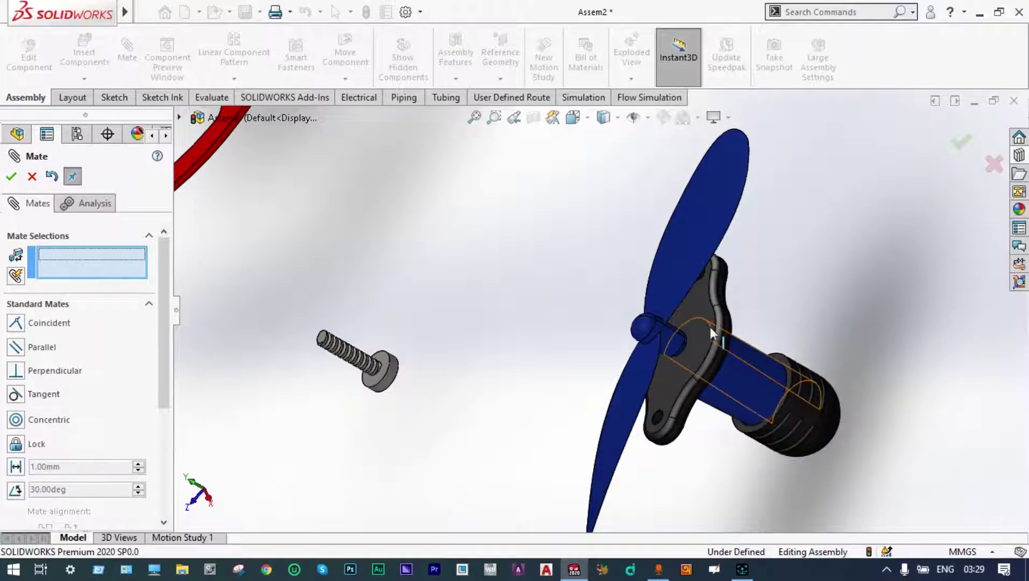
{"action": "scroll", "coordinate": [639, 287], "scroll_direction": "up", "scroll_amount": 2}
{"action": "scroll", "coordinate": [515, 264], "scroll_direction": "up", "scroll_amount": 3}
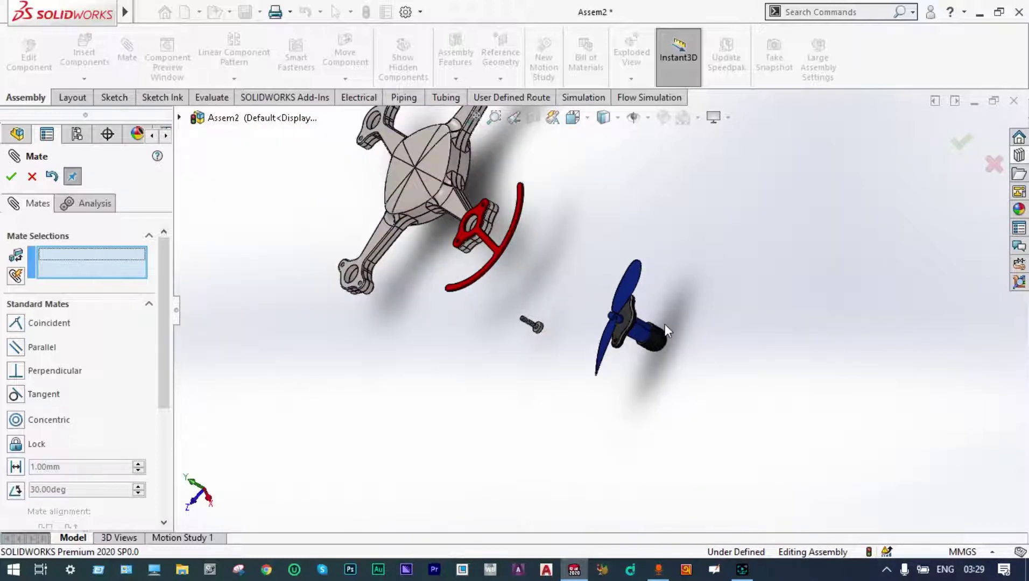
{"action": "scroll", "coordinate": [651, 334], "scroll_direction": "down", "scroll_amount": 2}
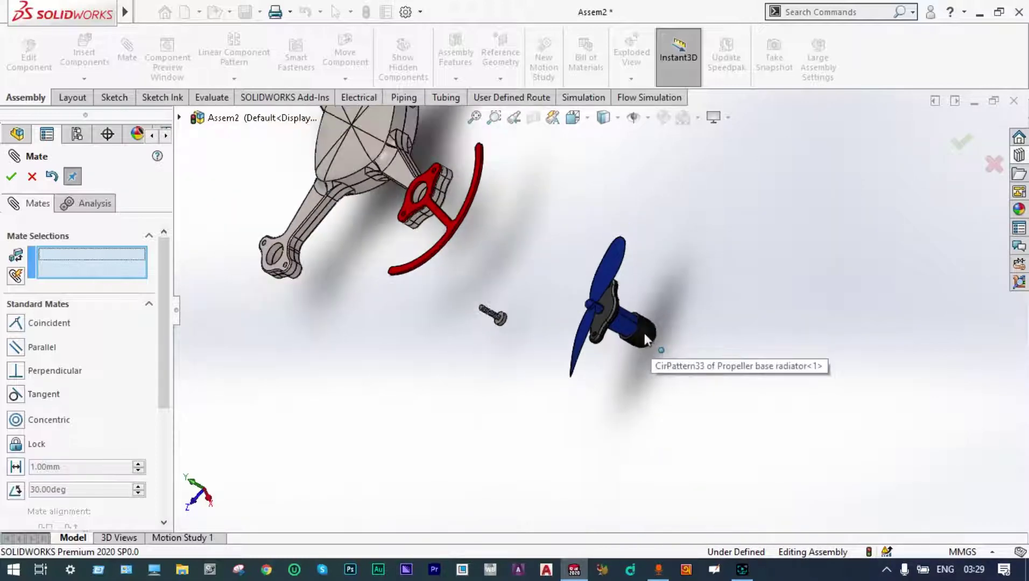
{"action": "scroll", "coordinate": [630, 322], "scroll_direction": "down", "scroll_amount": 1}
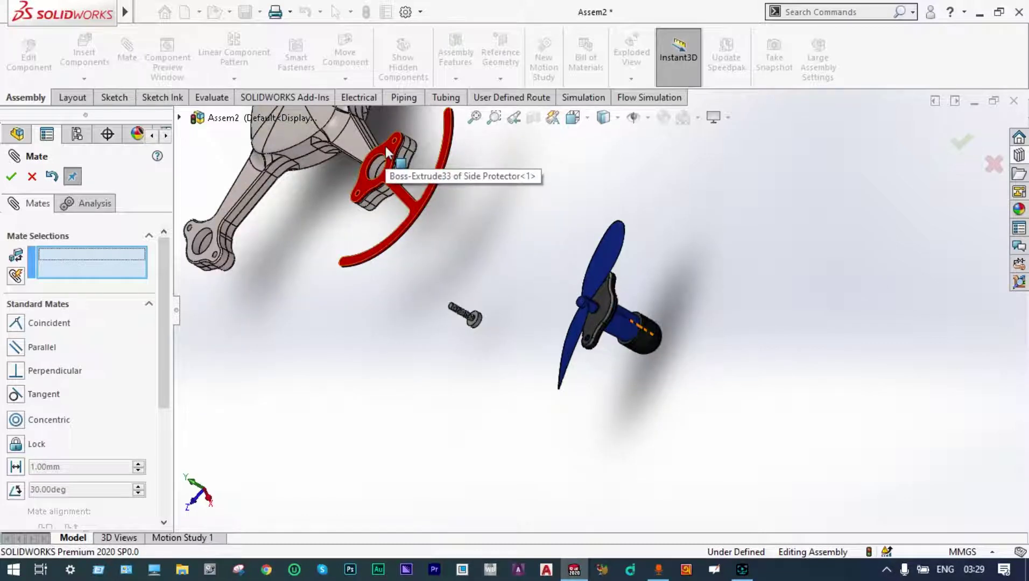
{"action": "scroll", "coordinate": [602, 344], "scroll_direction": "up", "scroll_amount": 2}
{"action": "scroll", "coordinate": [605, 338], "scroll_direction": "down", "scroll_amount": 2}
{"action": "scroll", "coordinate": [604, 338], "scroll_direction": "down", "scroll_amount": 3}
{"action": "scroll", "coordinate": [574, 334], "scroll_direction": "down", "scroll_amount": 3}
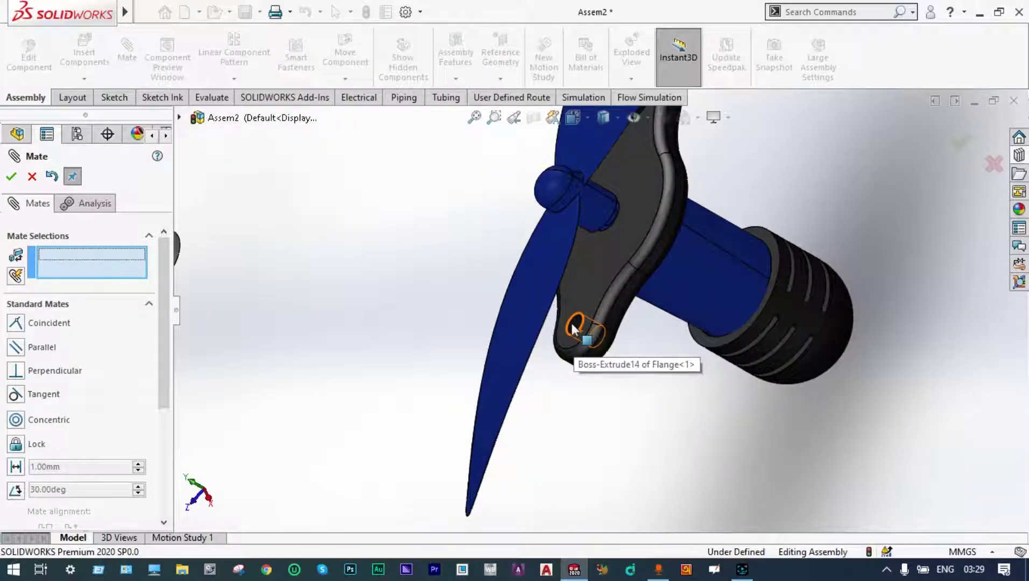
{"action": "left_click", "coordinate": [574, 329]}
{"action": "scroll", "coordinate": [574, 328], "scroll_direction": "up", "scroll_amount": 4}
{"action": "scroll", "coordinate": [574, 328], "scroll_direction": "up", "scroll_amount": 2}
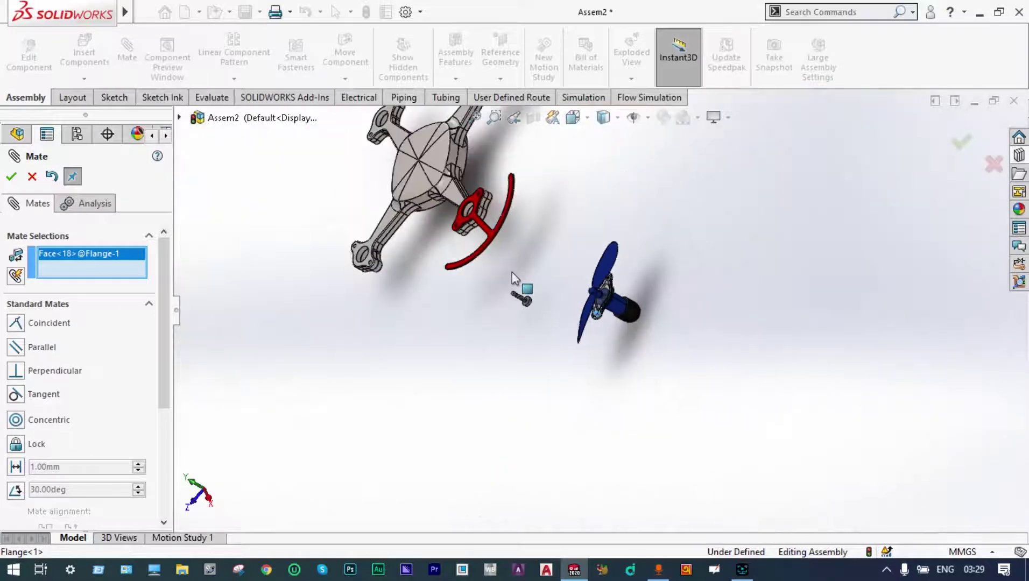
{"action": "scroll", "coordinate": [512, 272], "scroll_direction": "down", "scroll_amount": 6}
{"action": "scroll", "coordinate": [506, 283], "scroll_direction": "down", "scroll_amount": 2}
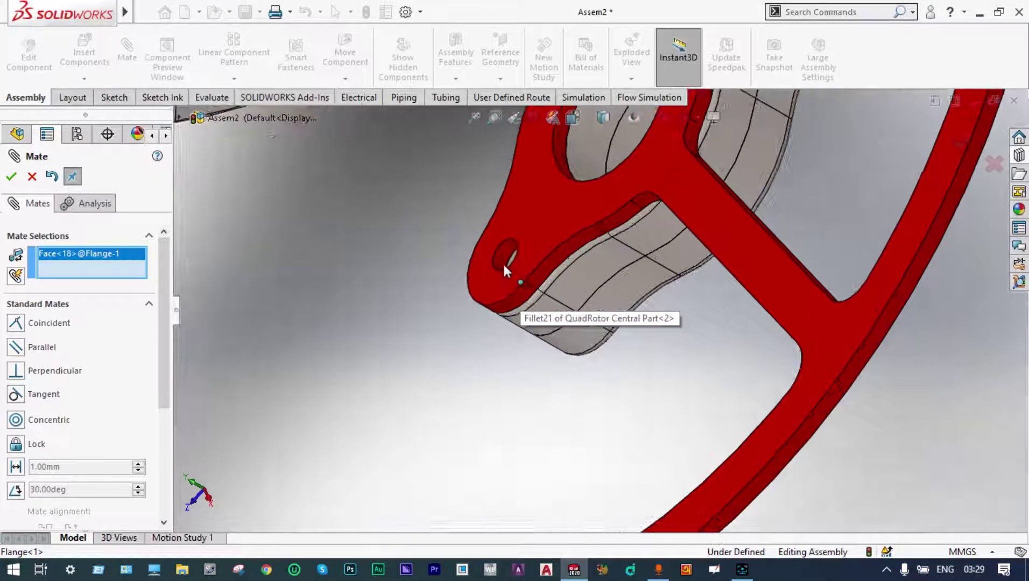
{"action": "left_click", "coordinate": [502, 261]}
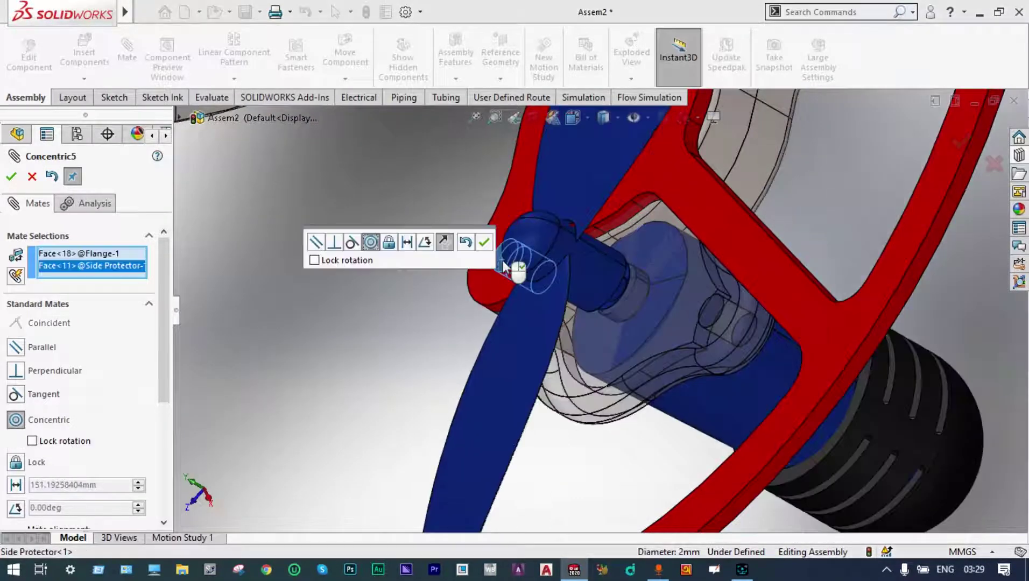
{"action": "left_click", "coordinate": [485, 245]}
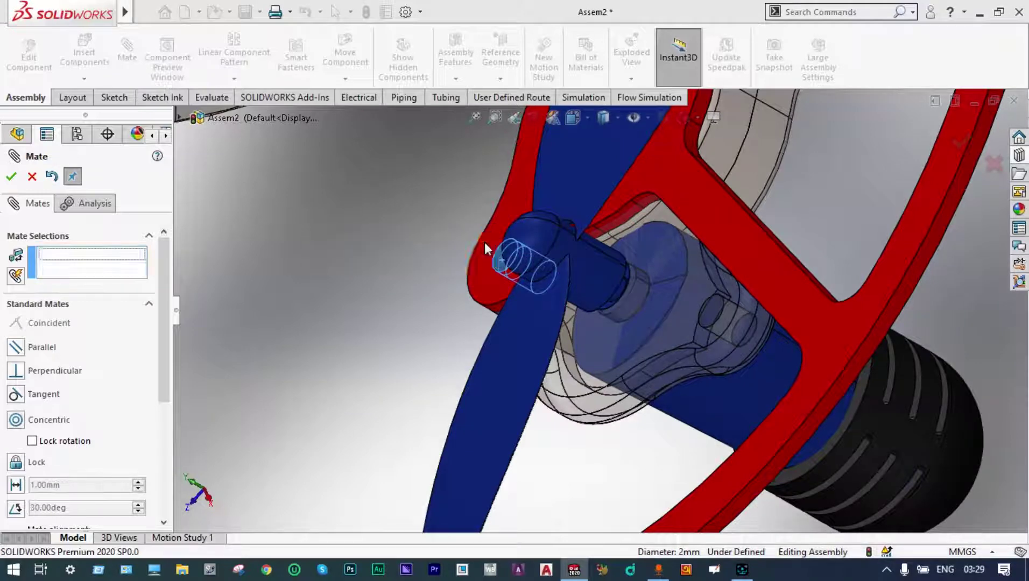
- Mate the Flange's other small bolt hole concentrically with the Side Protector's remaining small bolt hole
{"action": "scroll", "coordinate": [484, 245], "scroll_direction": "up", "scroll_amount": 2}
{"action": "scroll", "coordinate": [483, 241], "scroll_direction": "up", "scroll_amount": 3}
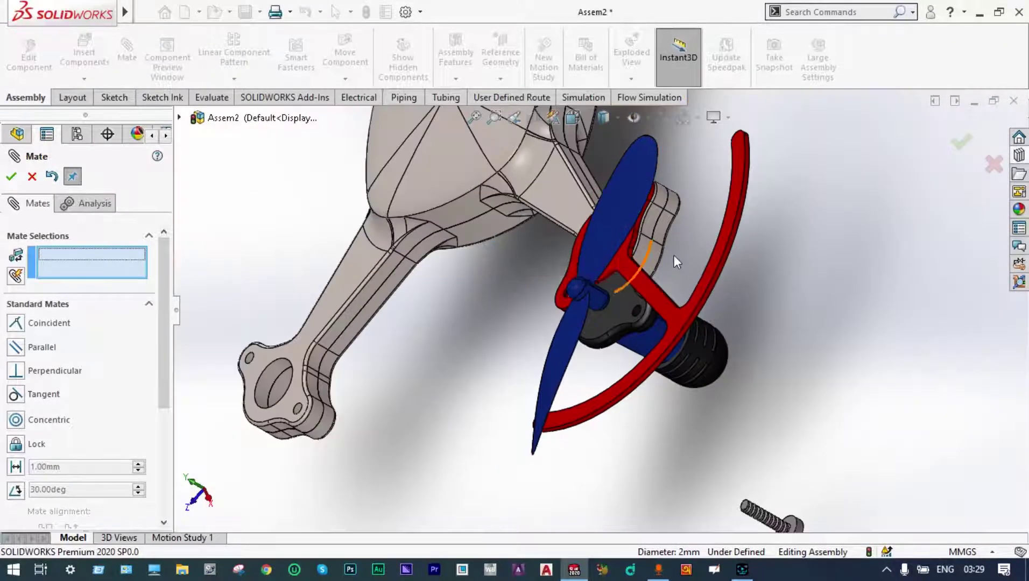
{"action": "scroll", "coordinate": [646, 315], "scroll_direction": "down", "scroll_amount": 3}
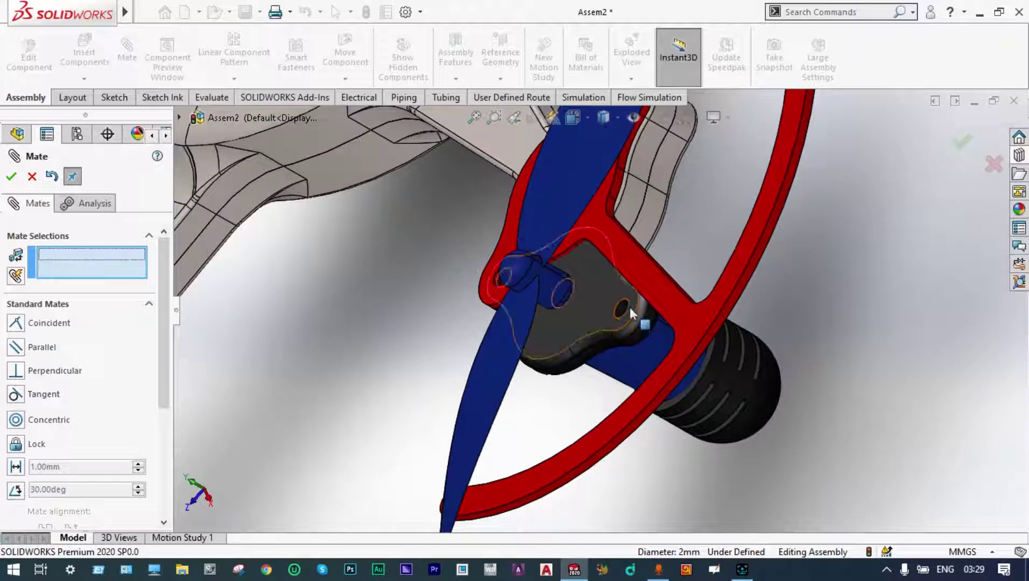
{"action": "left_click", "coordinate": [623, 304]}
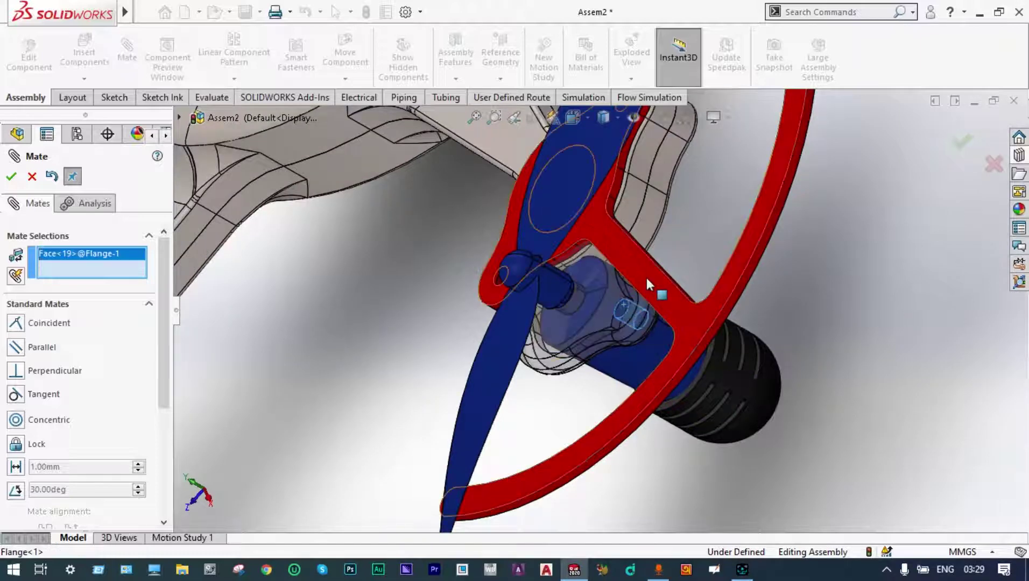
{"action": "scroll", "coordinate": [644, 278], "scroll_direction": "up", "scroll_amount": 4}
{"action": "middle_click_drag", "start_coordinate": [666, 253], "coordinate": [730, 269]}
{"action": "scroll", "coordinate": [621, 248], "scroll_direction": "down", "scroll_amount": 3}
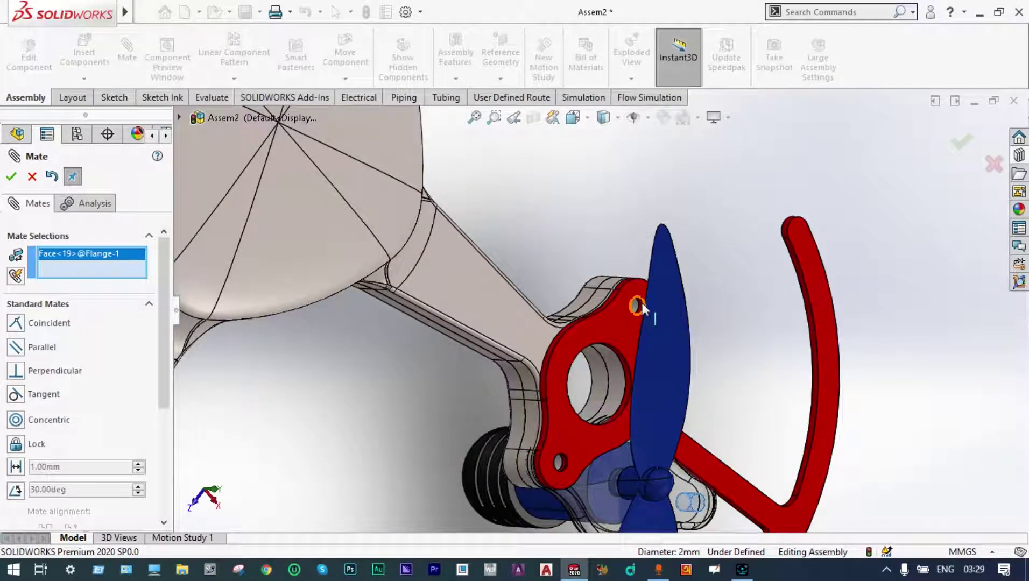
{"action": "scroll", "coordinate": [637, 308], "scroll_direction": "down", "scroll_amount": 2}
{"action": "scroll", "coordinate": [638, 309], "scroll_direction": "down", "scroll_amount": 2}
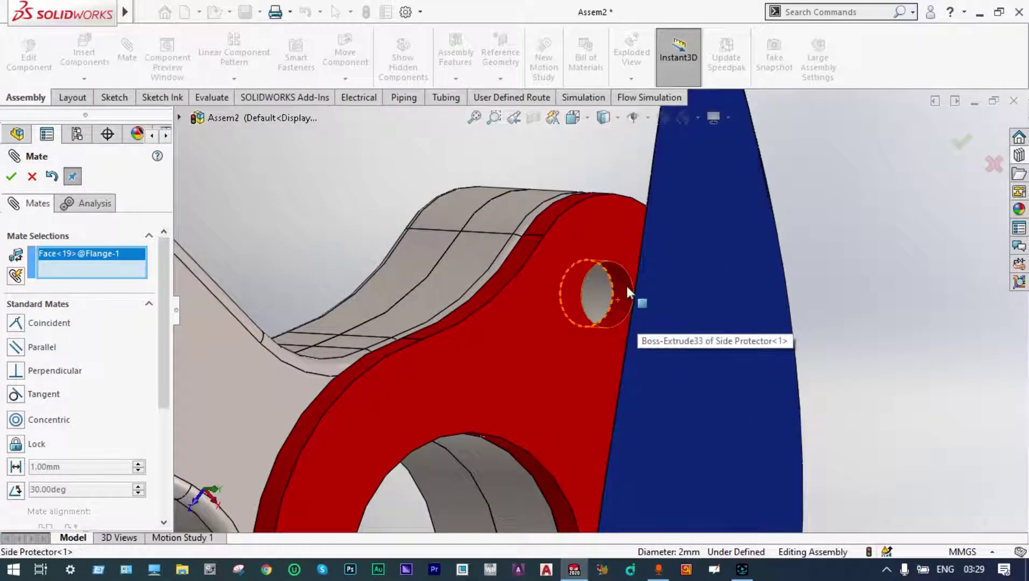
{"action": "left_click", "coordinate": [626, 285]}
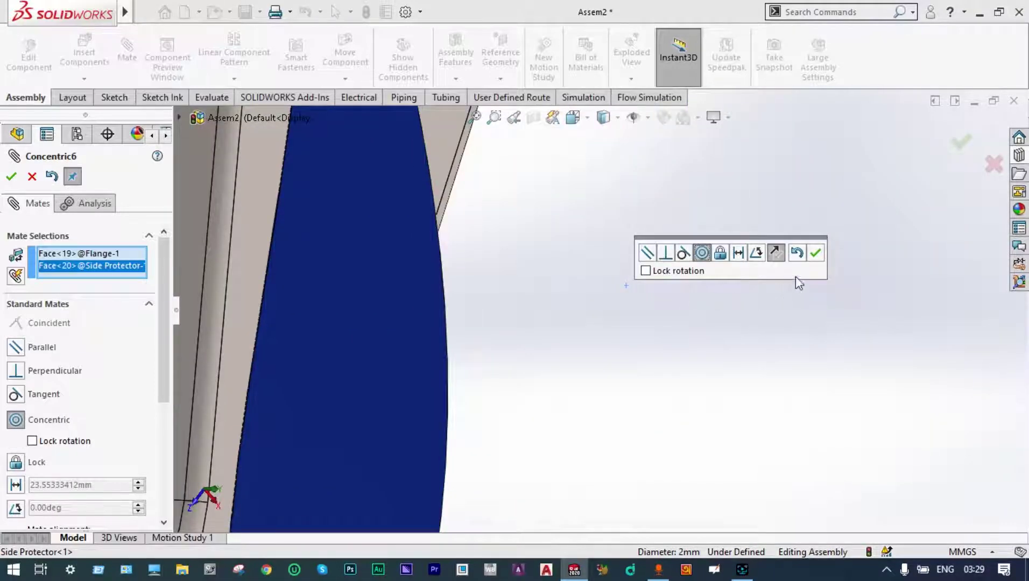
{"action": "left_click", "coordinate": [821, 257]}
- Add a Coincident mate between the Flange's motor-side rim face and the Side Protector's outer flat face
{"action": "scroll", "coordinate": [805, 297], "scroll_direction": "up", "scroll_amount": 5}
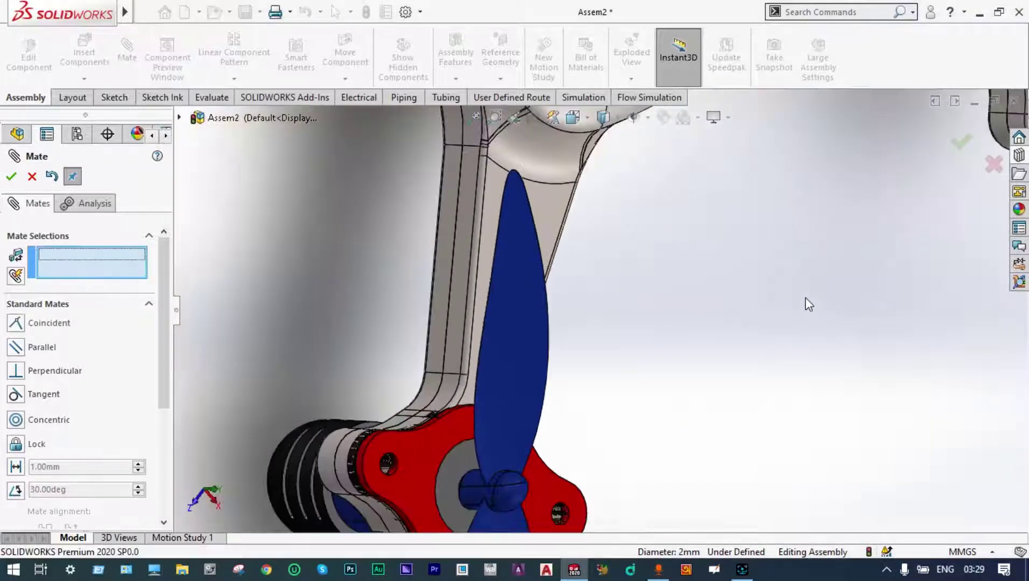
{"action": "scroll", "coordinate": [805, 300], "scroll_direction": "up", "scroll_amount": 4}
{"action": "middle_click_drag", "start_coordinate": [804, 300], "coordinate": [487, 245]}
{"action": "scroll", "coordinate": [644, 386], "scroll_direction": "down", "scroll_amount": 4}
{"action": "left_click", "coordinate": [523, 323]}
{"action": "mouse_move", "coordinate": [523, 323]}
{"action": "middle_mouse_down"}
{"action": "mouse_move", "coordinate": [462, 310]}
{"action": "mouse_move", "coordinate": [503, 325]}
{"action": "mouse_move", "coordinate": [555, 239]}
{"action": "mouse_move", "coordinate": [570, 265]}
{"action": "middle_mouse_up"}
{"action": "scroll", "coordinate": [514, 330], "scroll_direction": "down", "scroll_amount": 3}
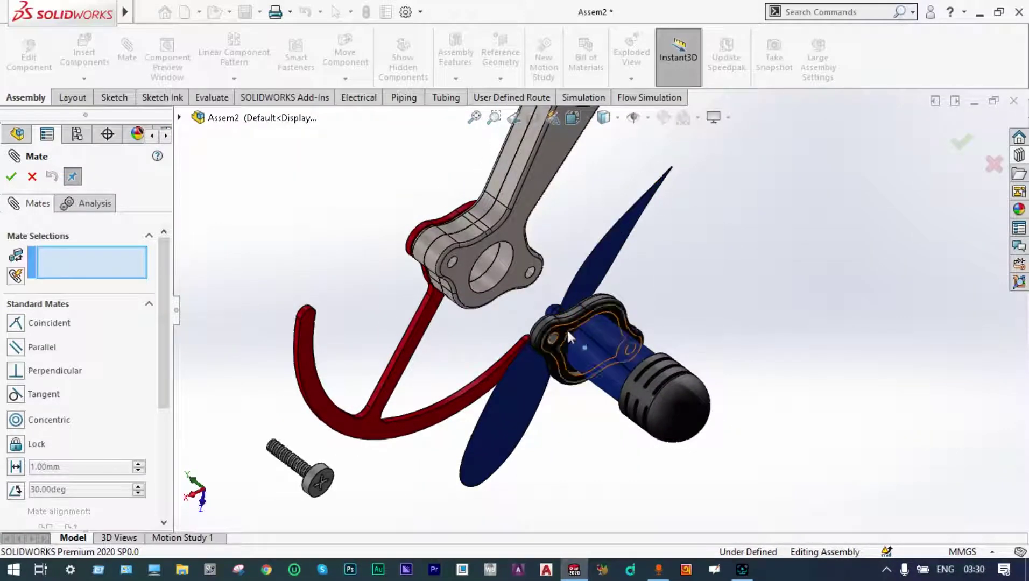
{"action": "scroll", "coordinate": [569, 335], "scroll_direction": "down", "scroll_amount": 2}
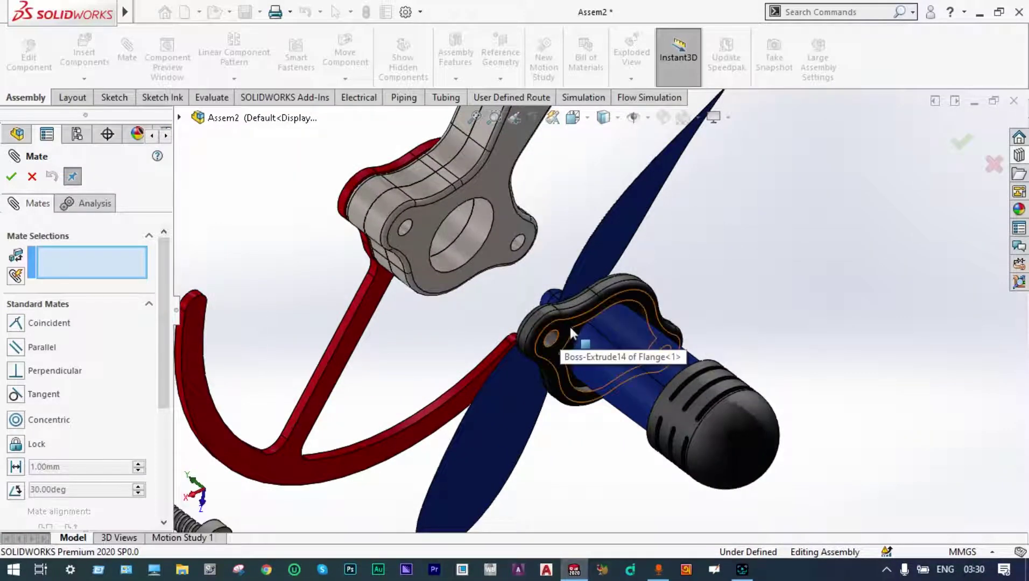
{"action": "left_click", "coordinate": [569, 331]}
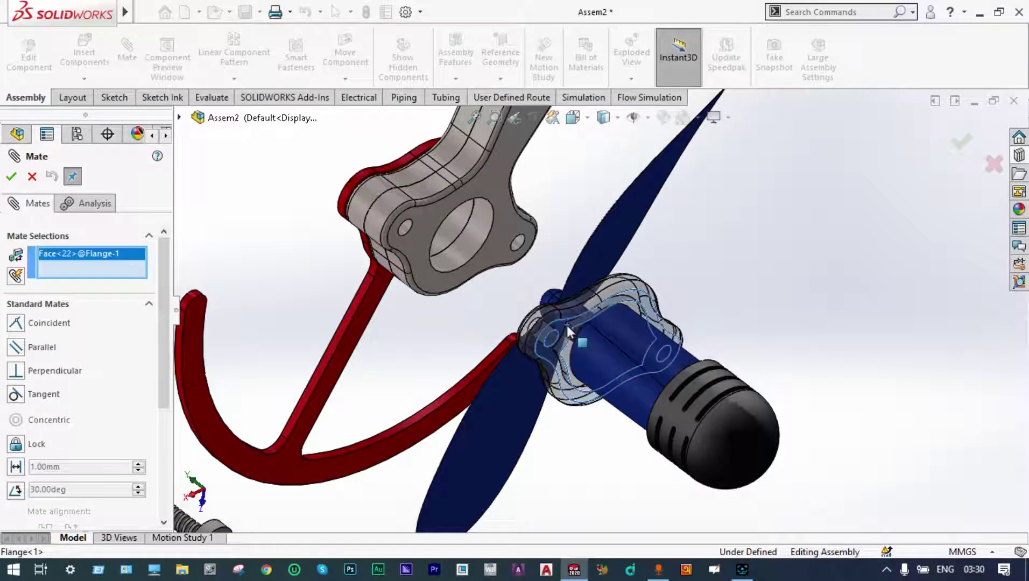
{"action": "scroll", "coordinate": [532, 231], "scroll_direction": "up", "scroll_amount": 2}
{"action": "middle_click_drag", "start_coordinate": [451, 201], "coordinate": [514, 277]}
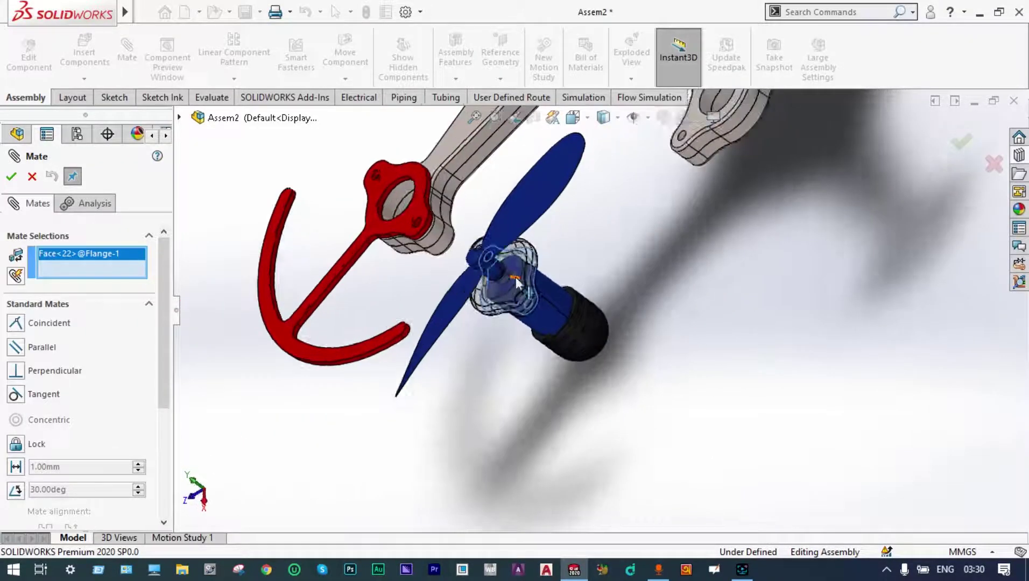
{"action": "left_click", "coordinate": [417, 207]}
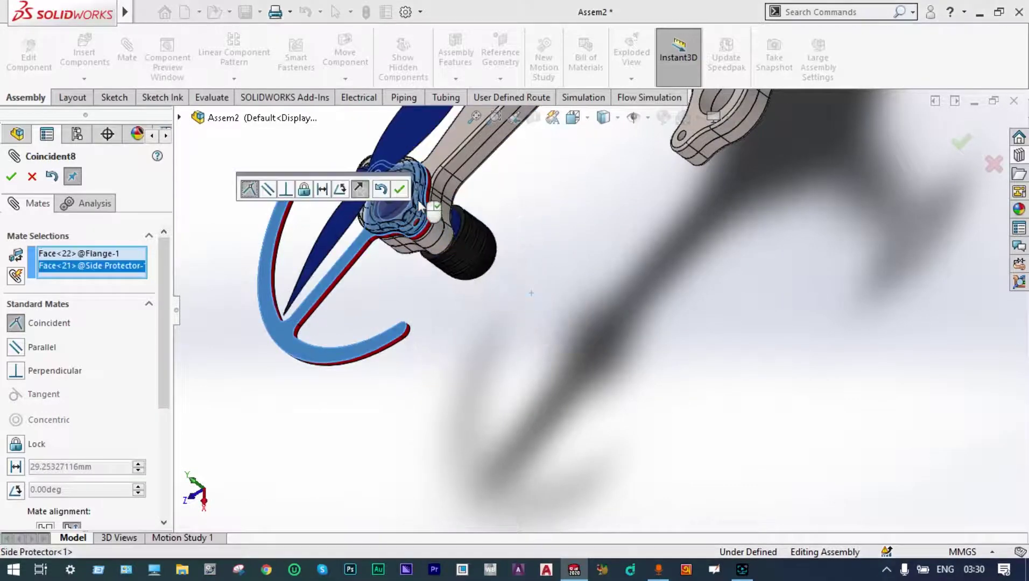
{"action": "left_click", "coordinate": [401, 188]}
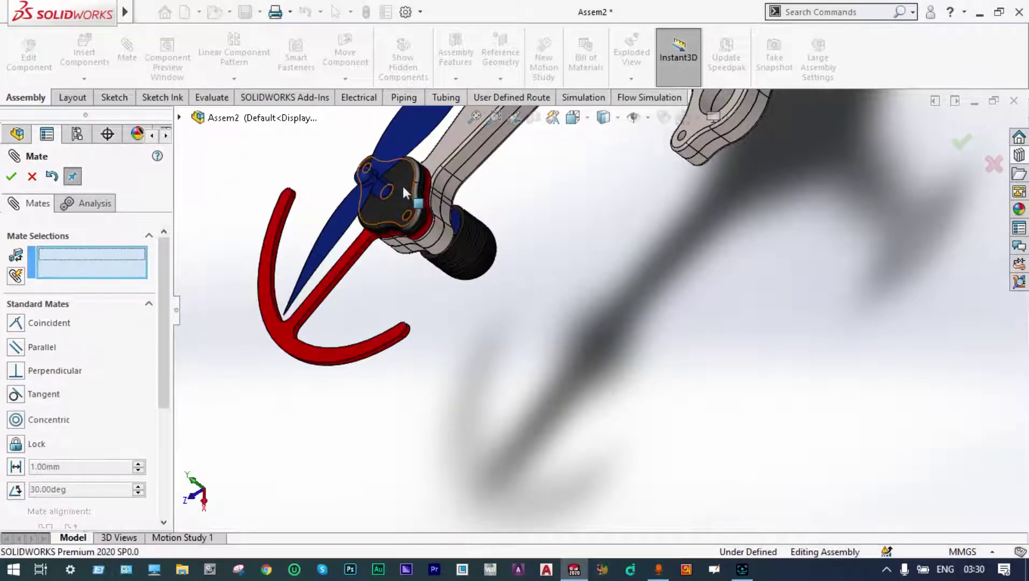
- Fix the Bolt component in place
{"action": "scroll", "coordinate": [704, 274], "scroll_direction": "up", "scroll_amount": 5}
{"action": "middle_click_drag", "start_coordinate": [511, 342], "coordinate": [796, 317]}
{"action": "scroll", "coordinate": [736, 394], "scroll_direction": "down", "scroll_amount": 3}
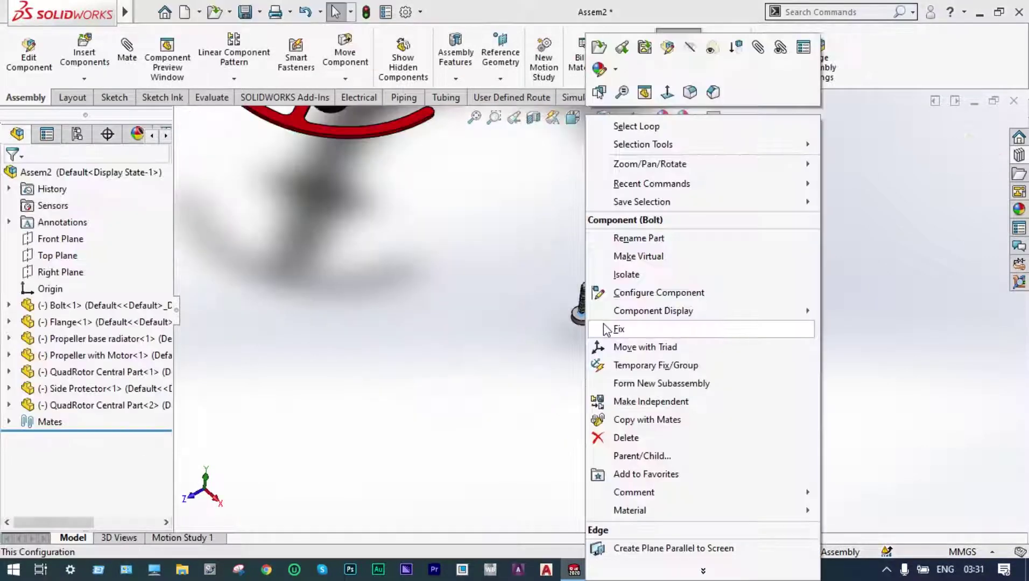
{"action": "left_click", "coordinate": [614, 328]}
{"action": "scroll", "coordinate": [524, 246], "scroll_direction": "up", "scroll_amount": 2}
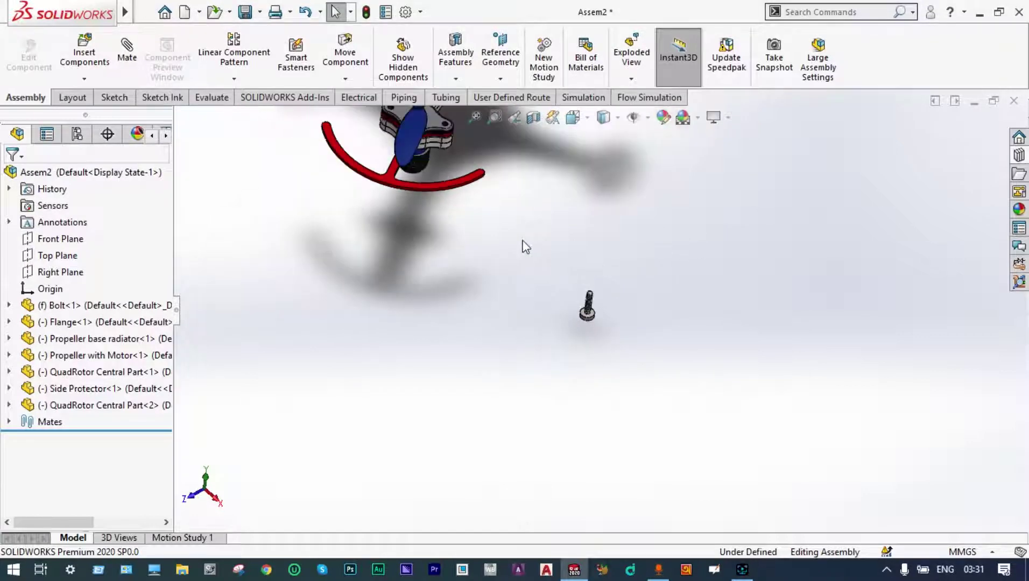
- Set the fixed Bolt component back to floating
{"action": "scroll", "coordinate": [592, 317], "scroll_direction": "down", "scroll_amount": 3}
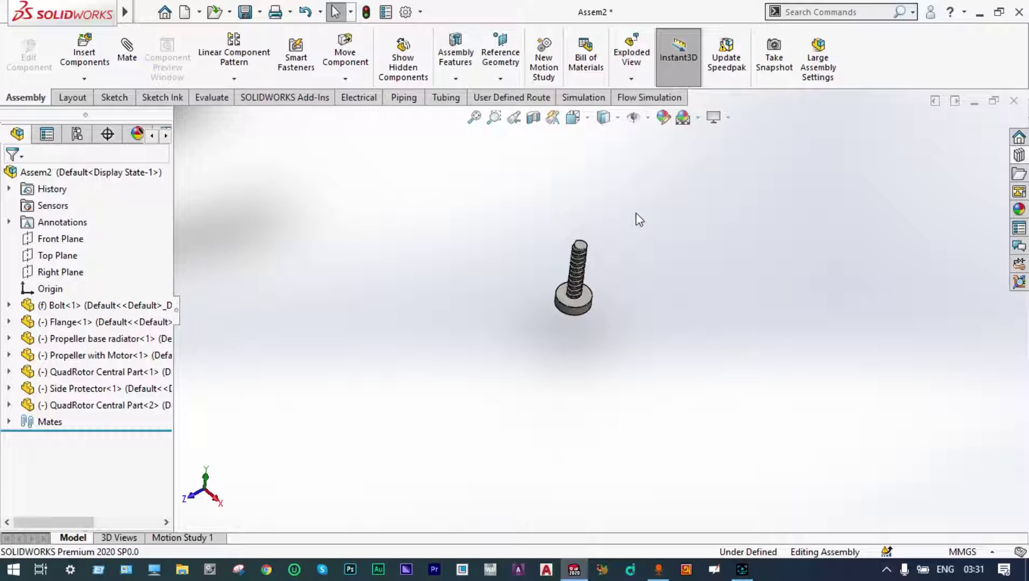
{"action": "right_click", "coordinate": [586, 298]}
{"action": "left_click", "coordinate": [623, 280]}
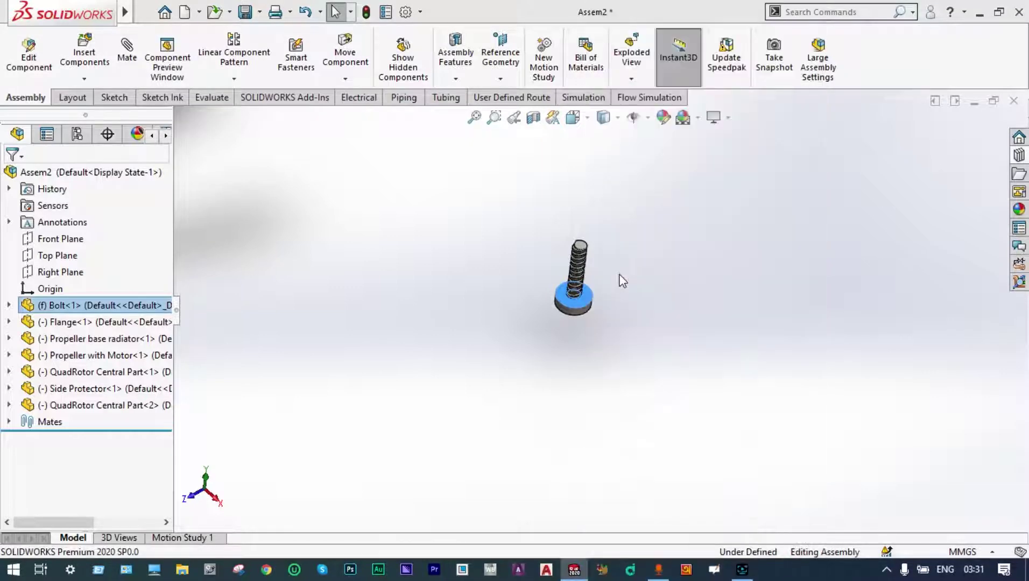
- Fix the first QuadRotor Central Part in place as the assembly's stationary component
{"action": "scroll", "coordinate": [621, 280], "scroll_direction": "up", "scroll_amount": 4}
{"action": "scroll", "coordinate": [584, 215], "scroll_direction": "down", "scroll_amount": 1}
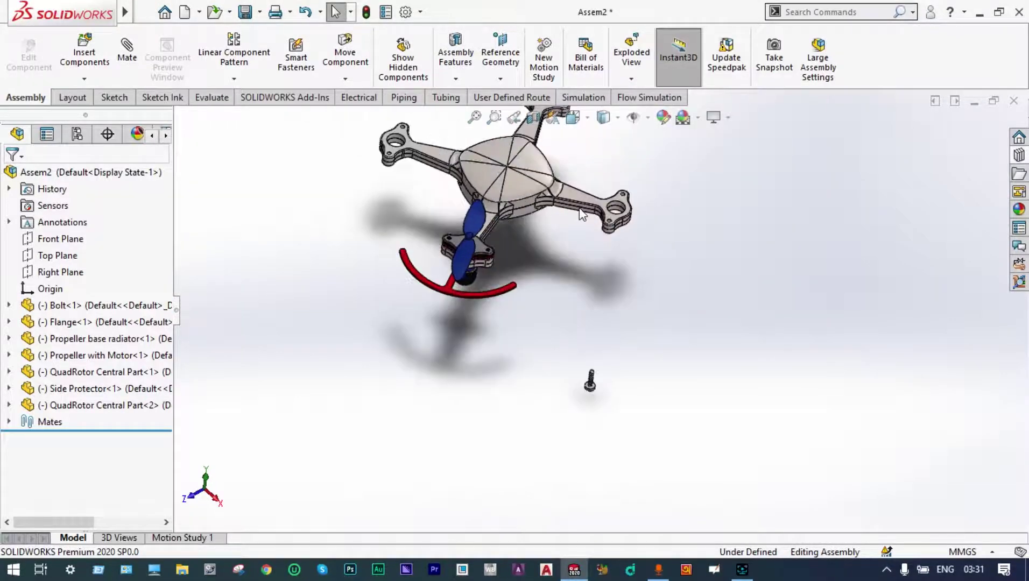
{"action": "scroll", "coordinate": [577, 216], "scroll_direction": "down", "scroll_amount": 3}
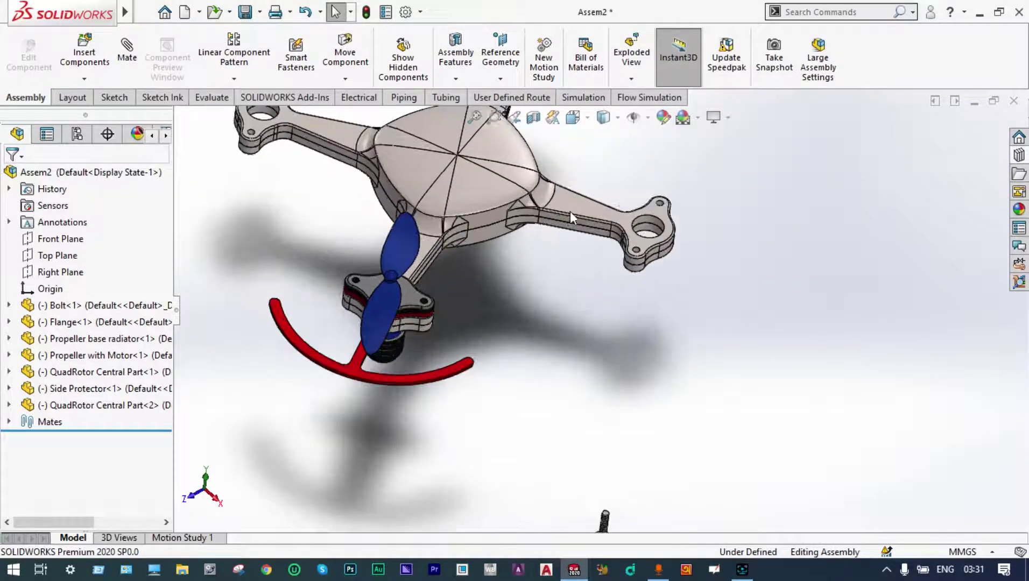
{"action": "right_click", "coordinate": [497, 231]}
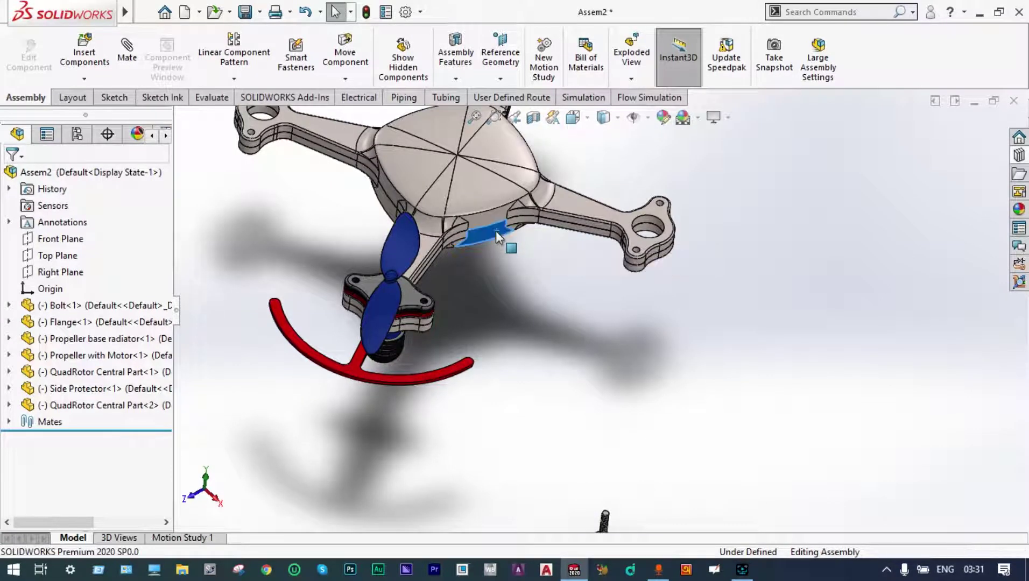
{"action": "left_click", "coordinate": [529, 298]}
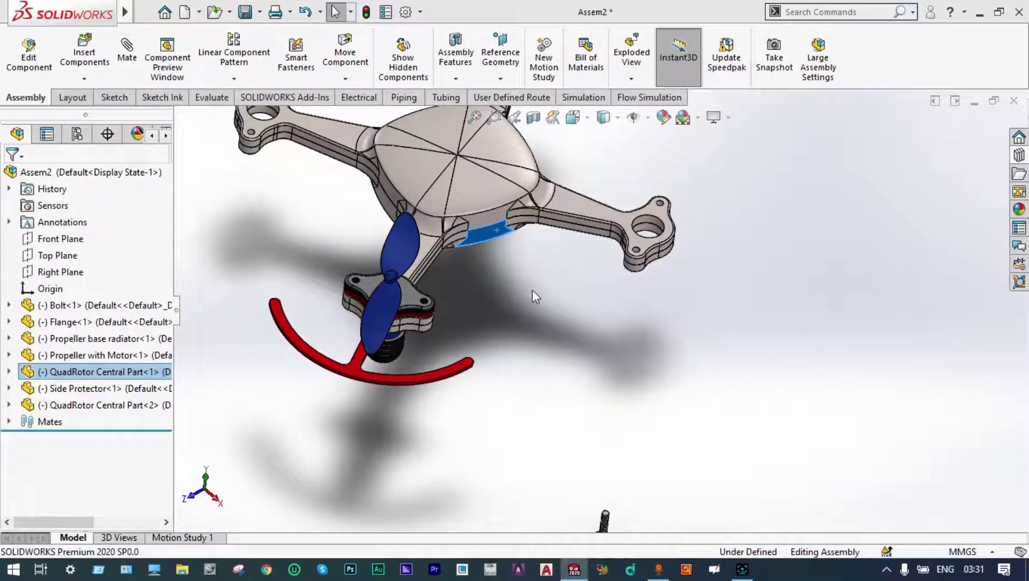
{"action": "scroll", "coordinate": [532, 288], "scroll_direction": "up", "scroll_amount": 5}
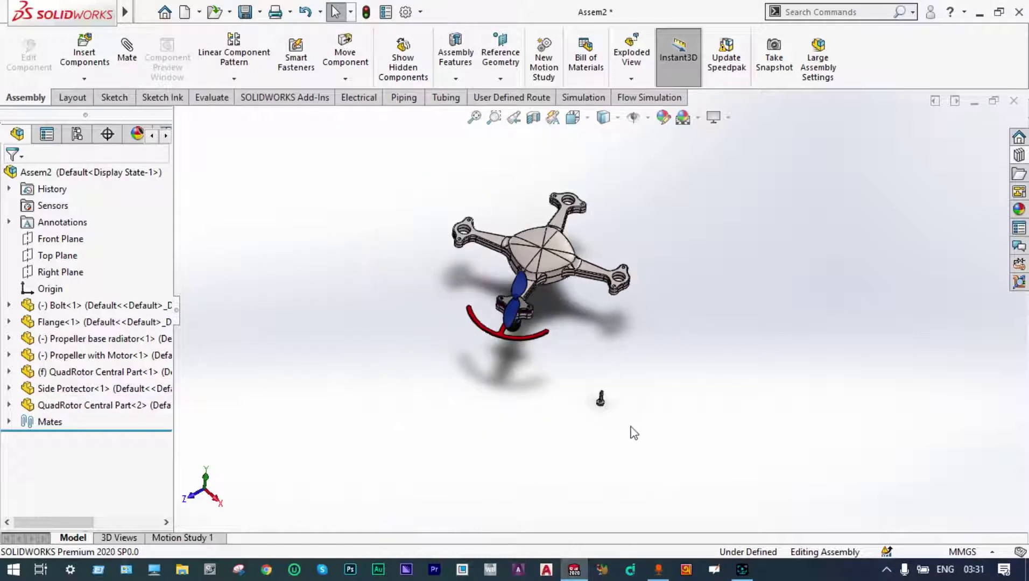
- Move the Bolt close to the arm end that carries the Flange and propeller, and clear the selection
{"action": "scroll", "coordinate": [630, 425], "scroll_direction": "down", "scroll_amount": 3}
{"action": "left_click_drag", "start_coordinate": [575, 365], "coordinate": [461, 221]}
{"action": "scroll", "coordinate": [386, 178], "scroll_direction": "down", "scroll_amount": 2}
{"action": "scroll", "coordinate": [387, 177], "scroll_direction": "down", "scroll_amount": 3}
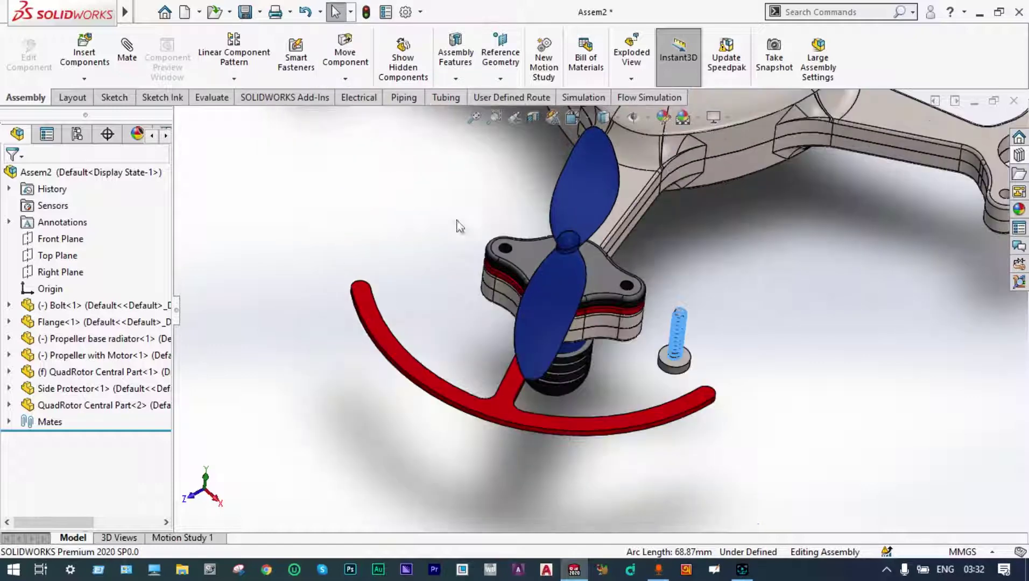
{"action": "left_click", "coordinate": [744, 264]}
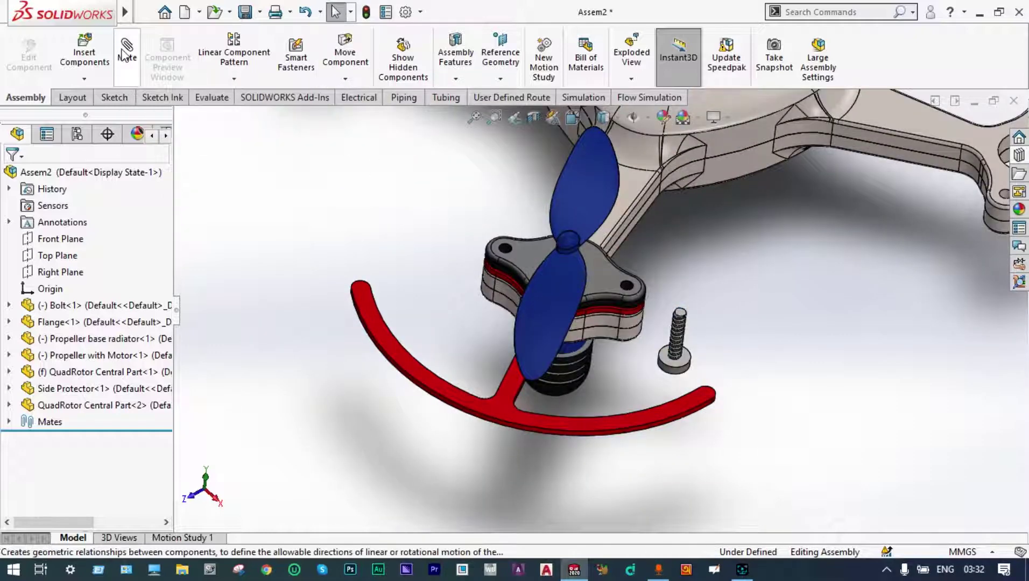
- Mate the Bolt concentric with the Flange's open corner hole on the arm end
{"action": "scroll", "coordinate": [635, 295], "scroll_direction": "down", "scroll_amount": 2}
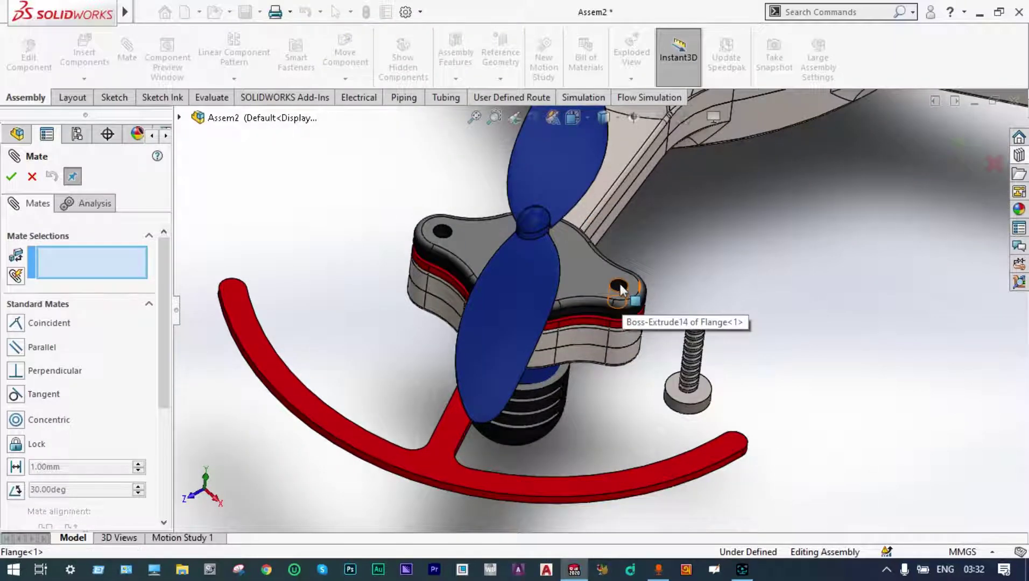
{"action": "left_click", "coordinate": [620, 285]}
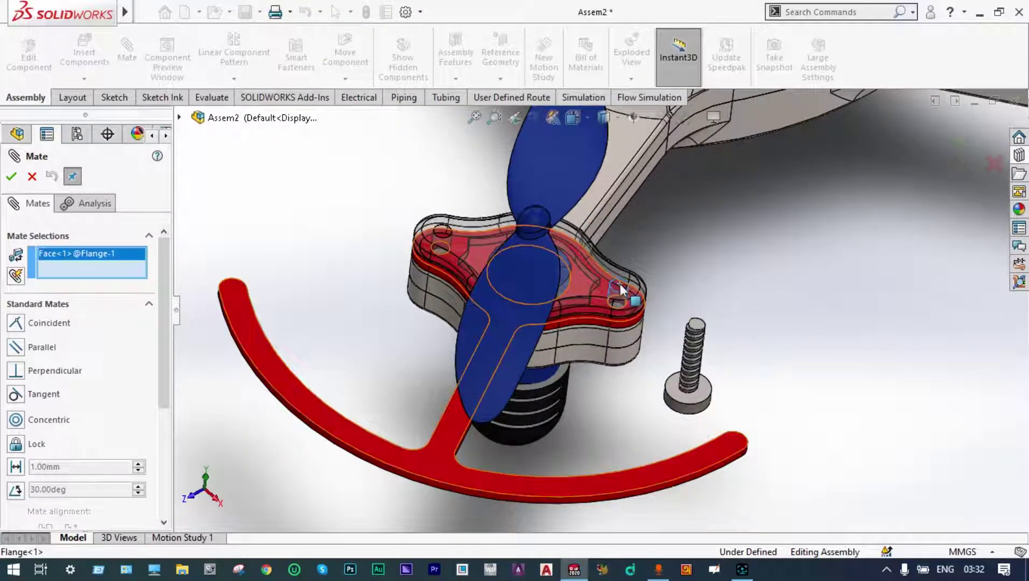
{"action": "left_click", "coordinate": [696, 407]}
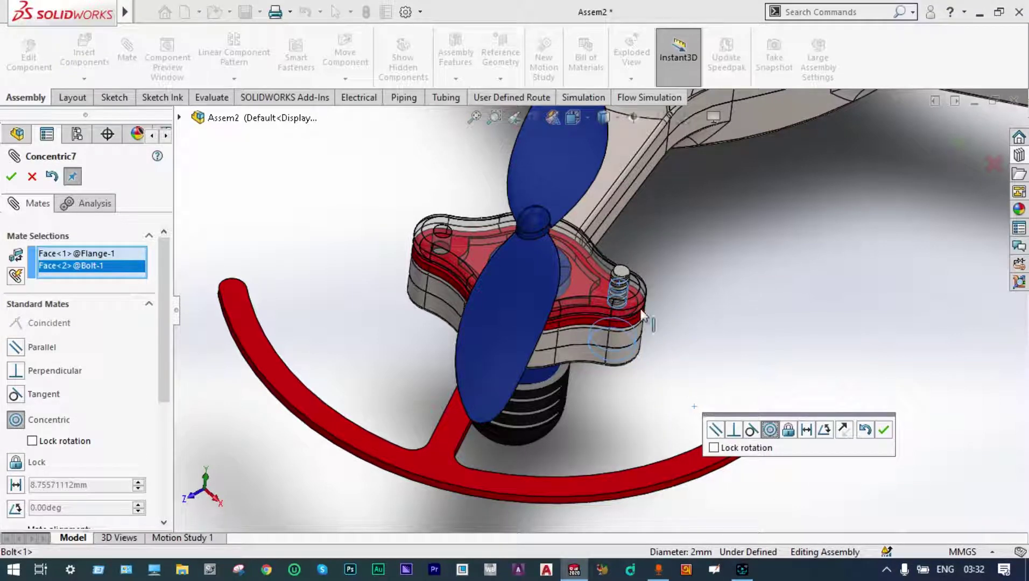
{"action": "left_click", "coordinate": [883, 429]}
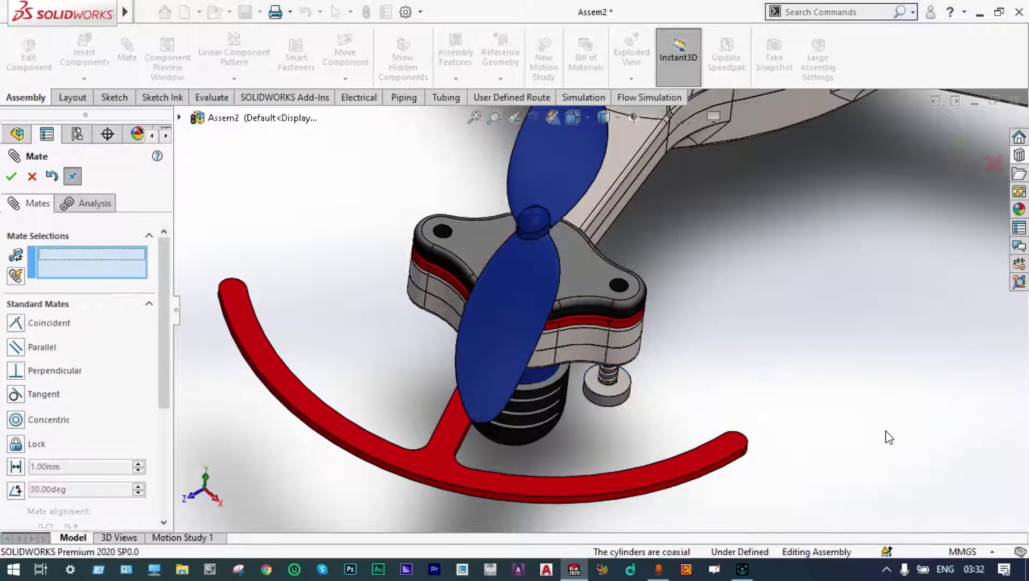
- Mate the inner face of the Bolt's head coincident with the underside of the first QuadRotor Central Part, and finish mating
{"action": "left_click", "coordinate": [624, 387]}
{"action": "middle_click_drag", "start_coordinate": [705, 358], "coordinate": [619, 149]}
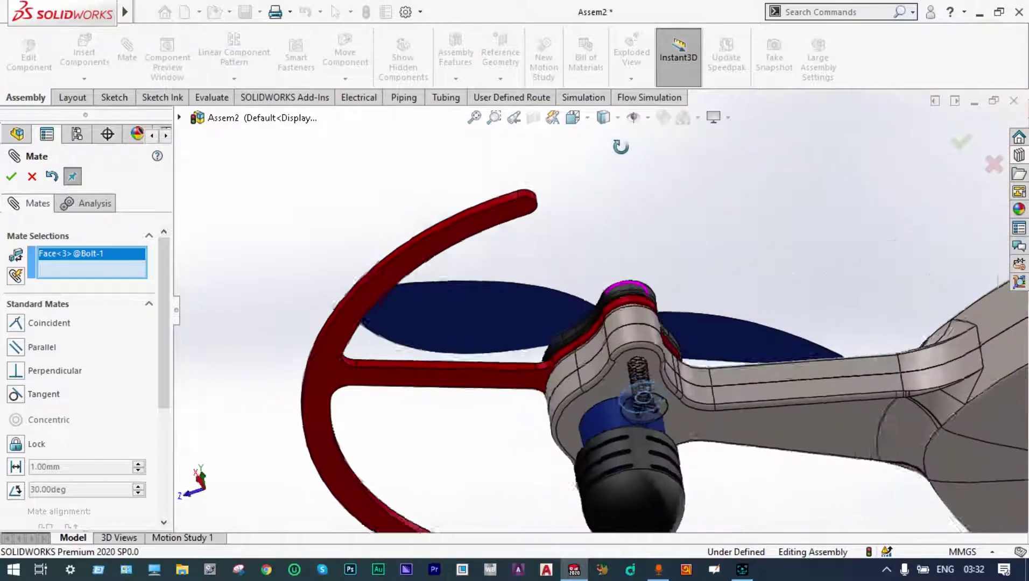
{"action": "scroll", "coordinate": [654, 359], "scroll_direction": "up", "scroll_amount": 5}
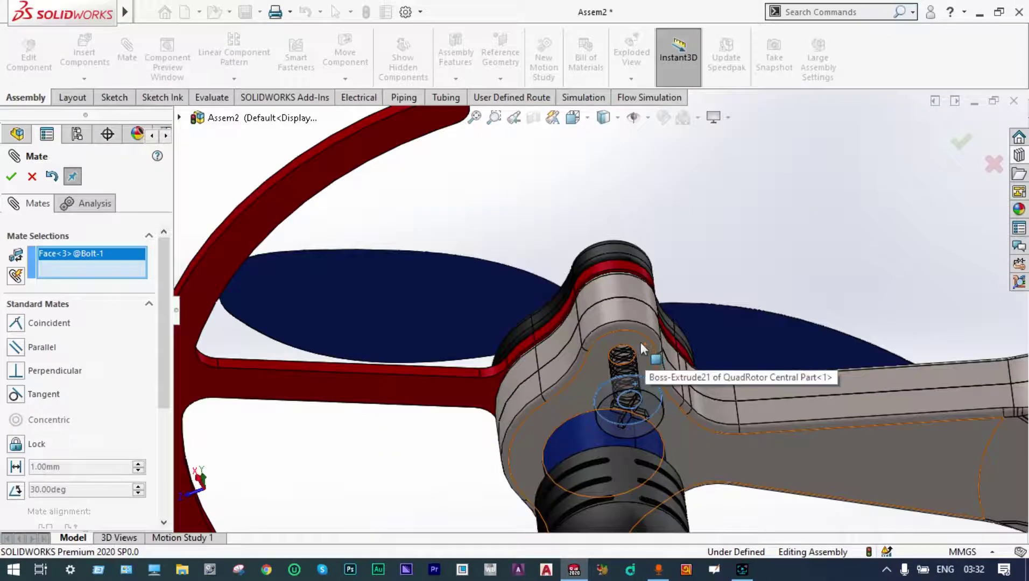
{"action": "left_click", "coordinate": [639, 339]}
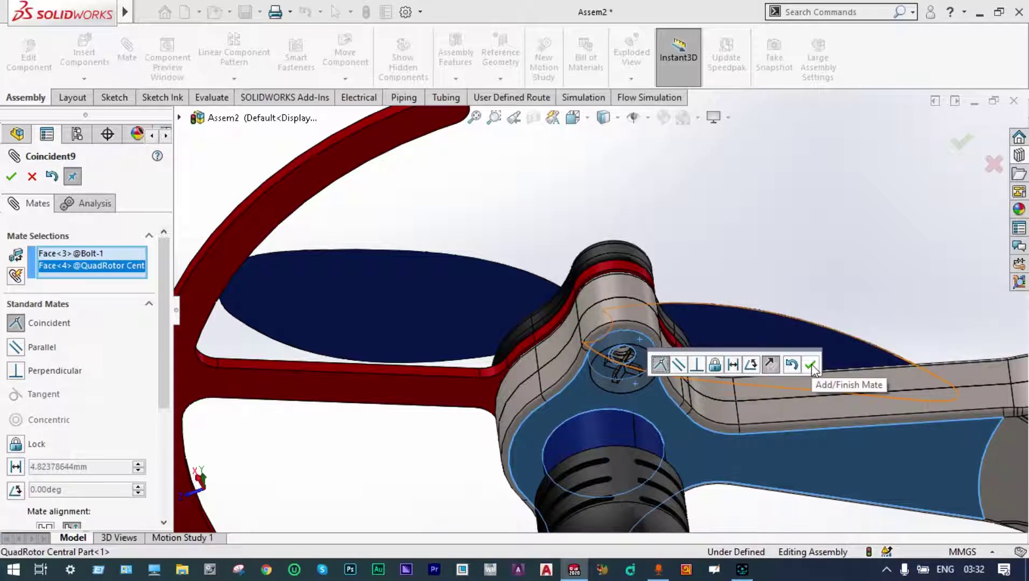
{"action": "left_click", "coordinate": [810, 365]}
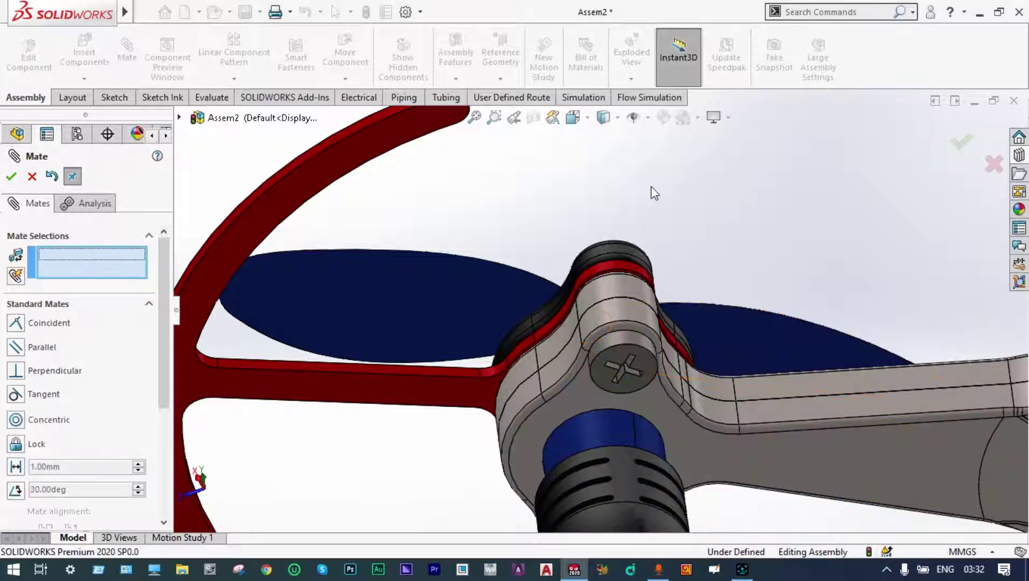
{"action": "scroll", "coordinate": [653, 192], "scroll_direction": "up", "scroll_amount": 3}
{"action": "middle_click_drag", "start_coordinate": [656, 195], "coordinate": [710, 287]}
{"action": "scroll", "coordinate": [421, 184], "scroll_direction": "up", "scroll_amount": 3}
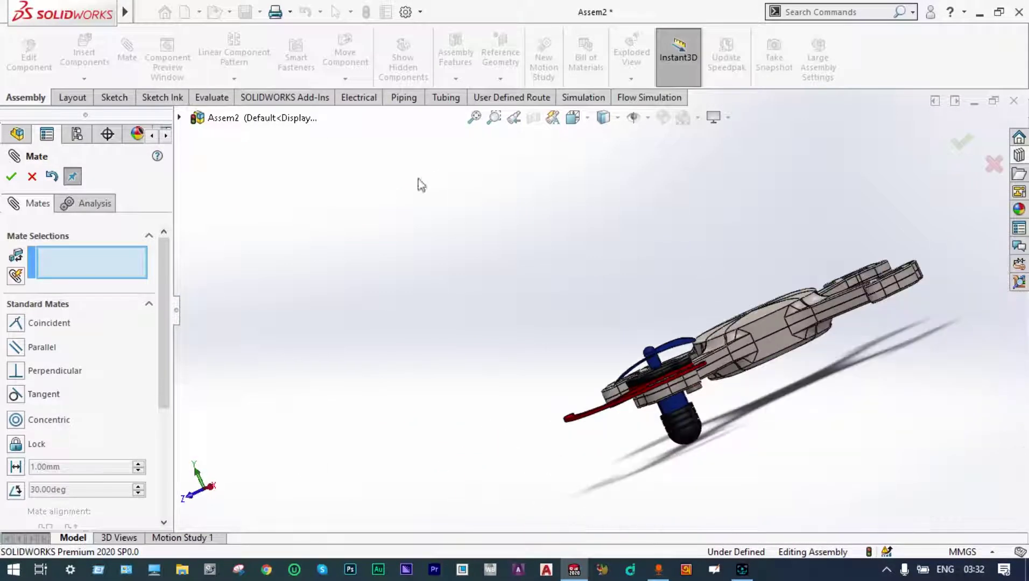
{"action": "left_click", "coordinate": [11, 178]}
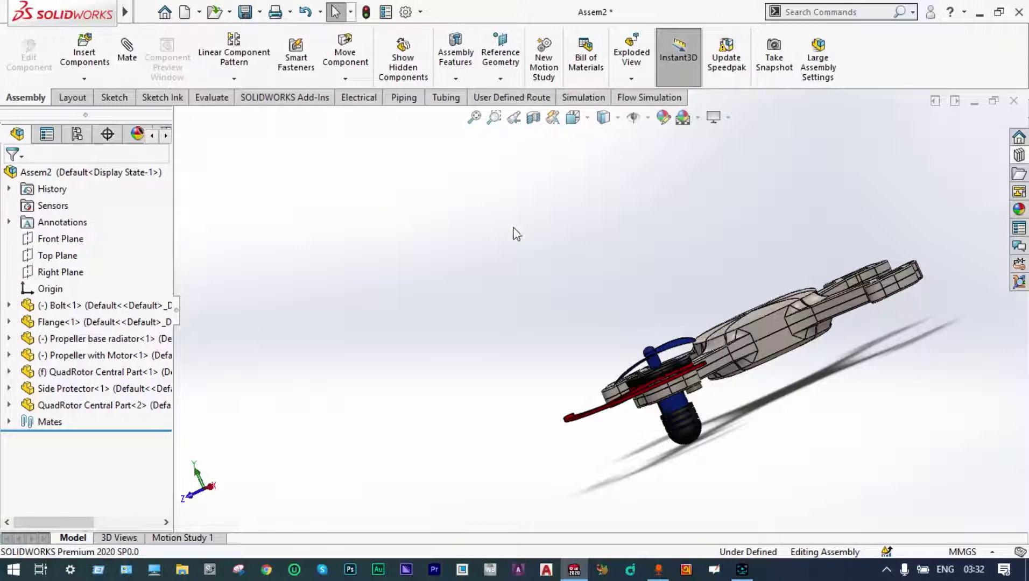
- Add a second copy of the Bolt and move it beside the arm end that carries the Flange and propeller
{"action": "scroll", "coordinate": [664, 430], "scroll_direction": "down", "scroll_amount": 5}
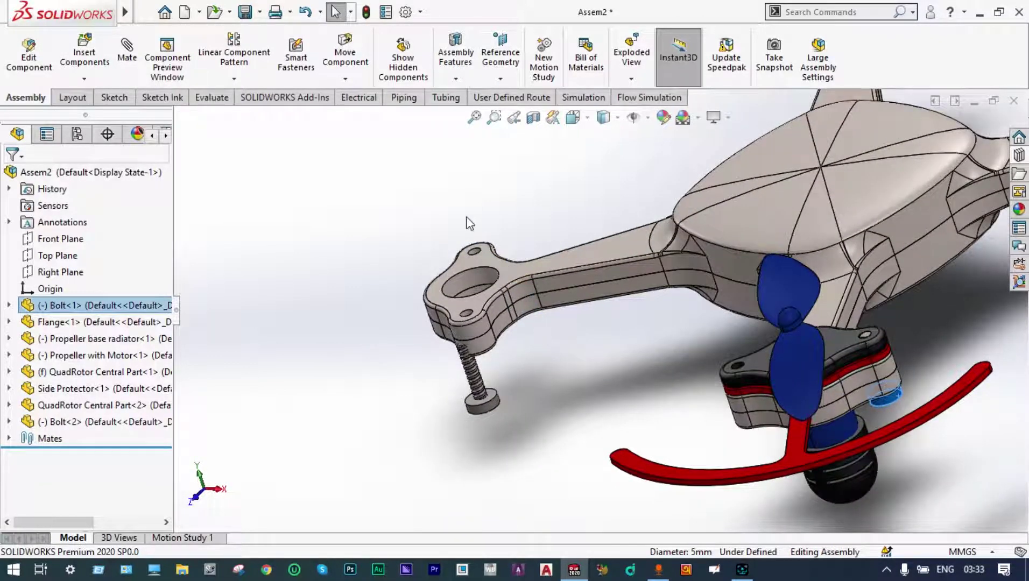
{"action": "left_click", "coordinate": [428, 328]}
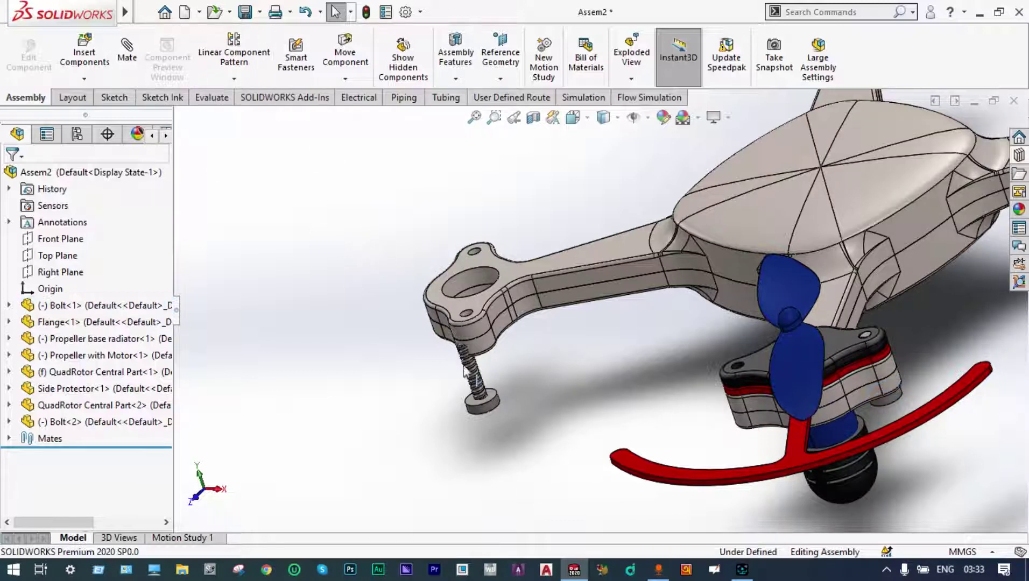
{"action": "left_click_drag", "start_coordinate": [487, 407], "coordinate": [705, 372]}
{"action": "left_click", "coordinate": [691, 360]}
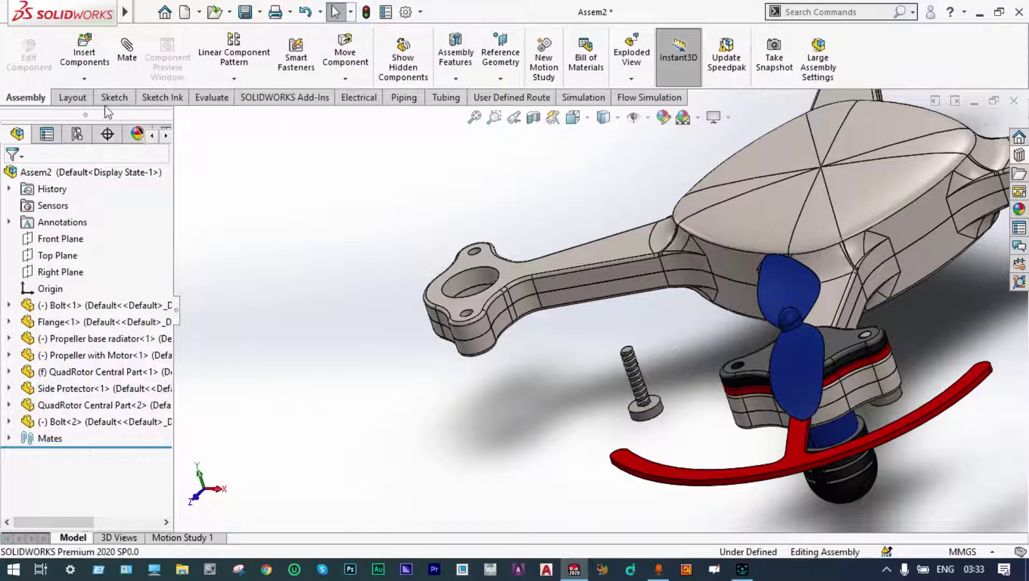
- Mate the second Bolt concentric with the Flange's other corner hole
{"action": "left_click", "coordinate": [126, 50]}
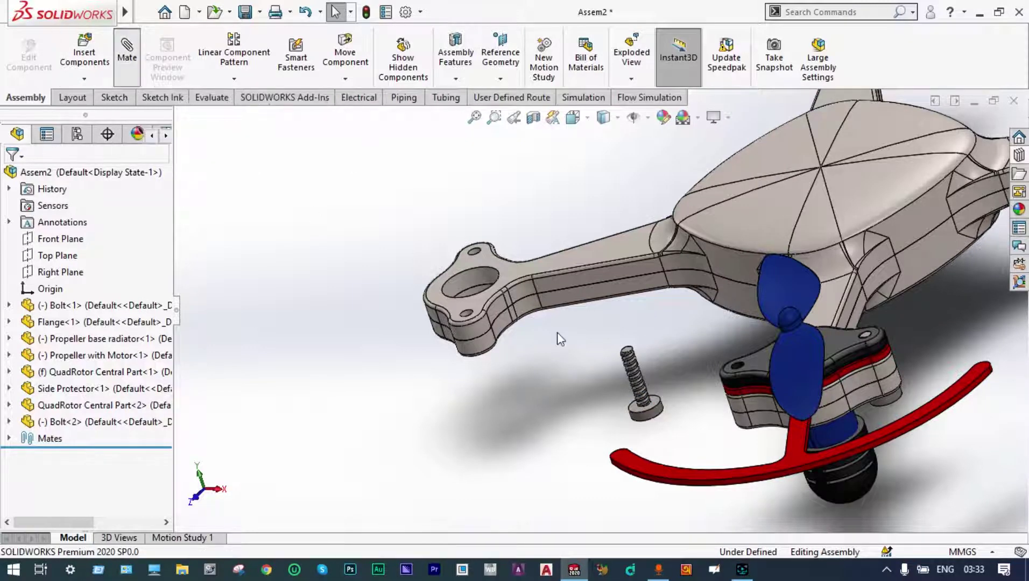
{"action": "left_click", "coordinate": [646, 413]}
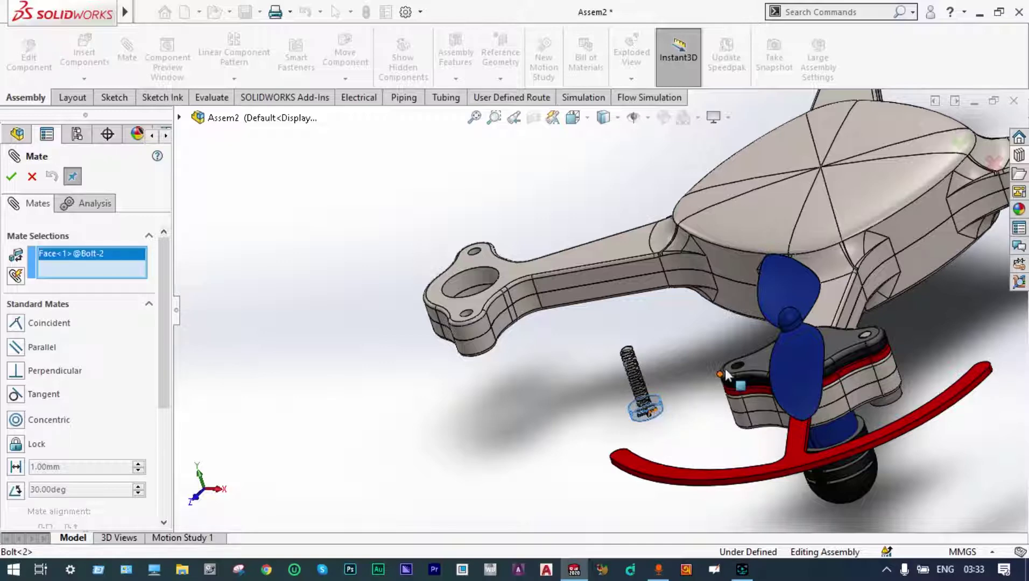
{"action": "scroll", "coordinate": [734, 364], "scroll_direction": "down", "scroll_amount": 2}
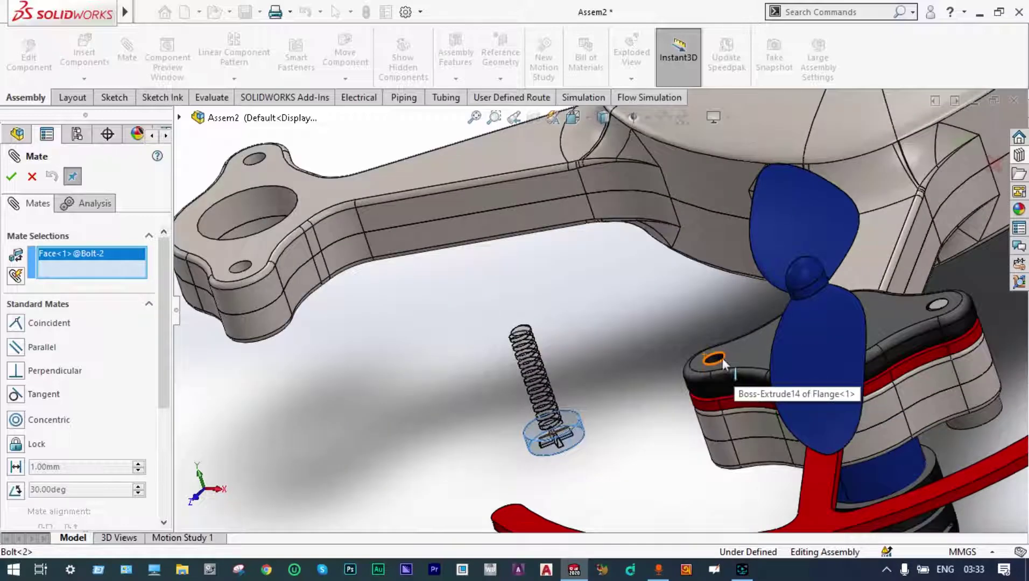
{"action": "left_click", "coordinate": [716, 363]}
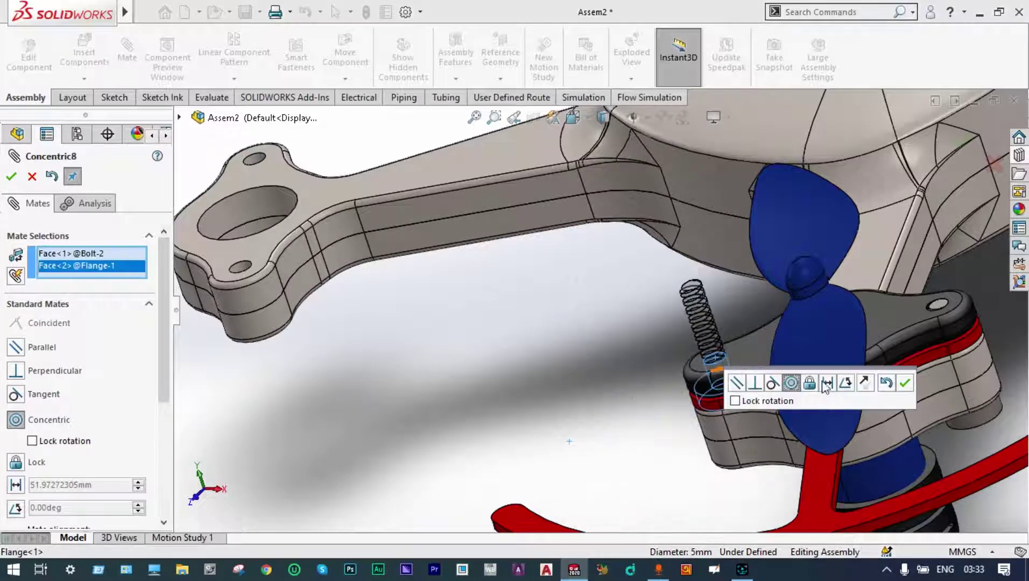
{"action": "left_click", "coordinate": [905, 383]}
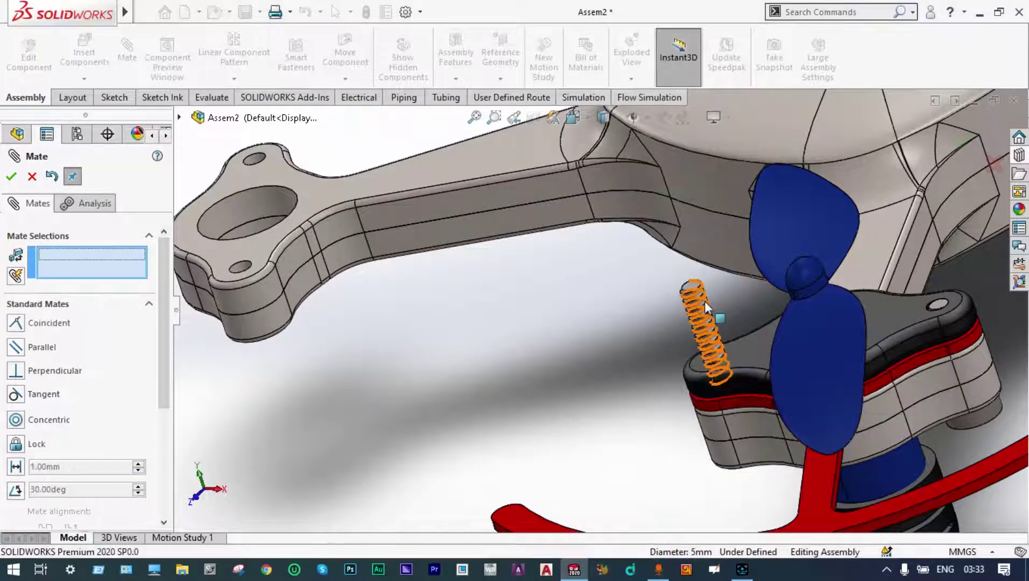
- Slide the second Bolt below the arm, mate its head coincident with the central part's underside, and finish mating
{"action": "left_click_drag", "start_coordinate": [710, 325], "coordinate": [743, 498]}
{"action": "left_click", "coordinate": [742, 499]}
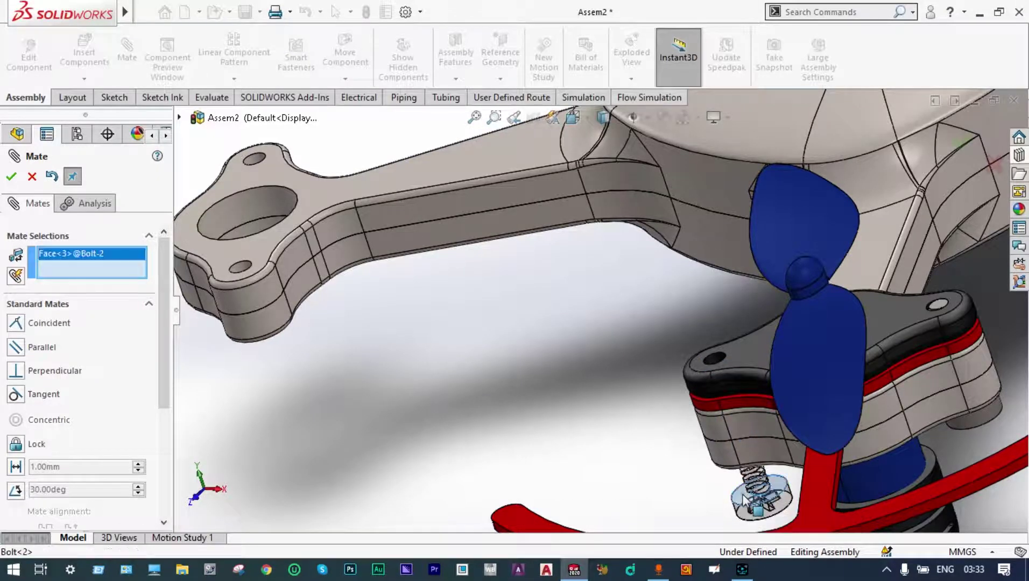
{"action": "middle_click_drag", "start_coordinate": [689, 499], "coordinate": [661, 359]}
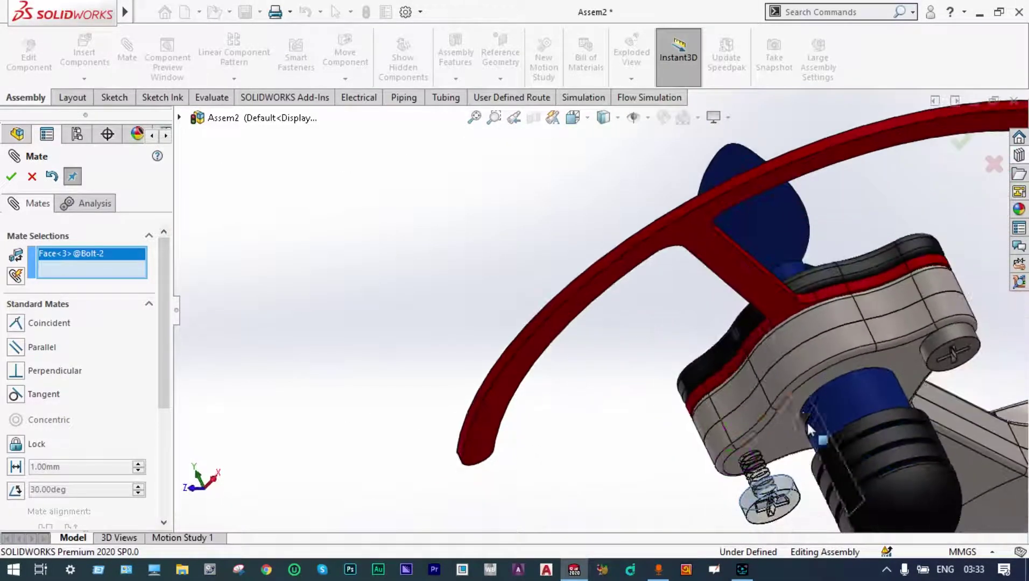
{"action": "left_click", "coordinate": [776, 439]}
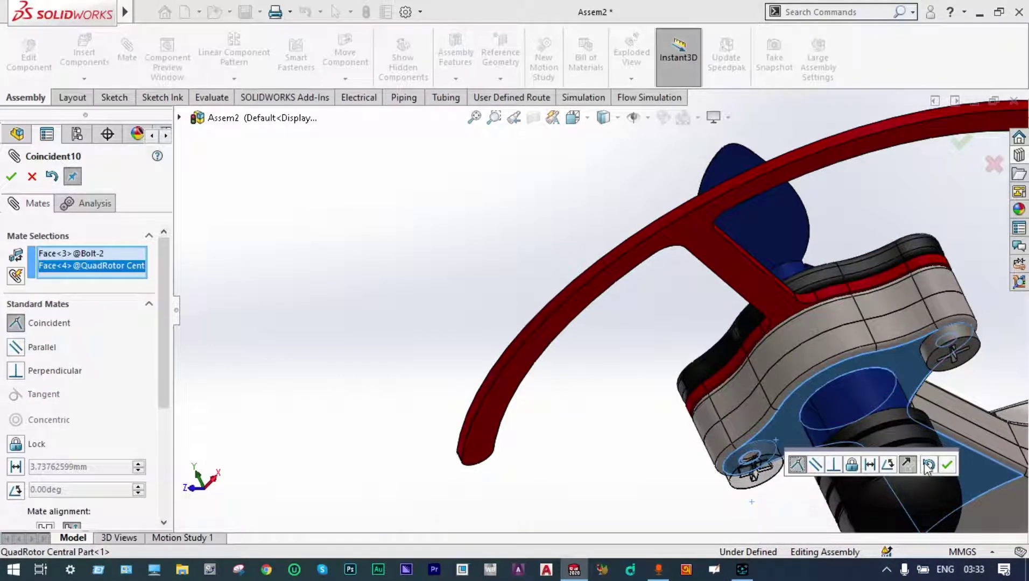
{"action": "left_click", "coordinate": [947, 464]}
{"action": "middle_click_drag", "start_coordinate": [672, 377], "coordinate": [578, 339]}
{"action": "scroll", "coordinate": [538, 312], "scroll_direction": "up", "scroll_amount": 3}
{"action": "scroll", "coordinate": [579, 339], "scroll_direction": "up", "scroll_amount": 3}
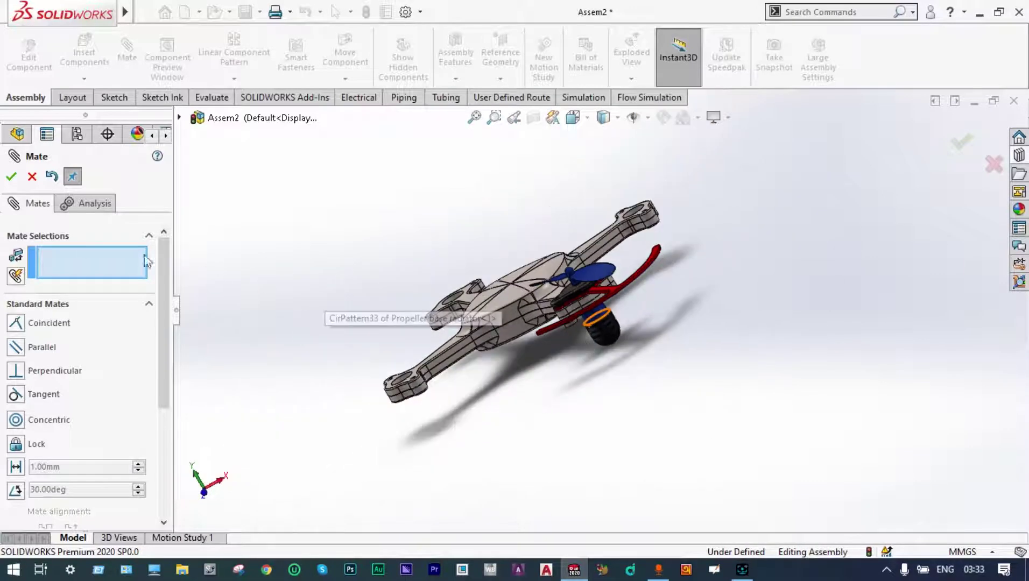
{"action": "left_click", "coordinate": [10, 178]}
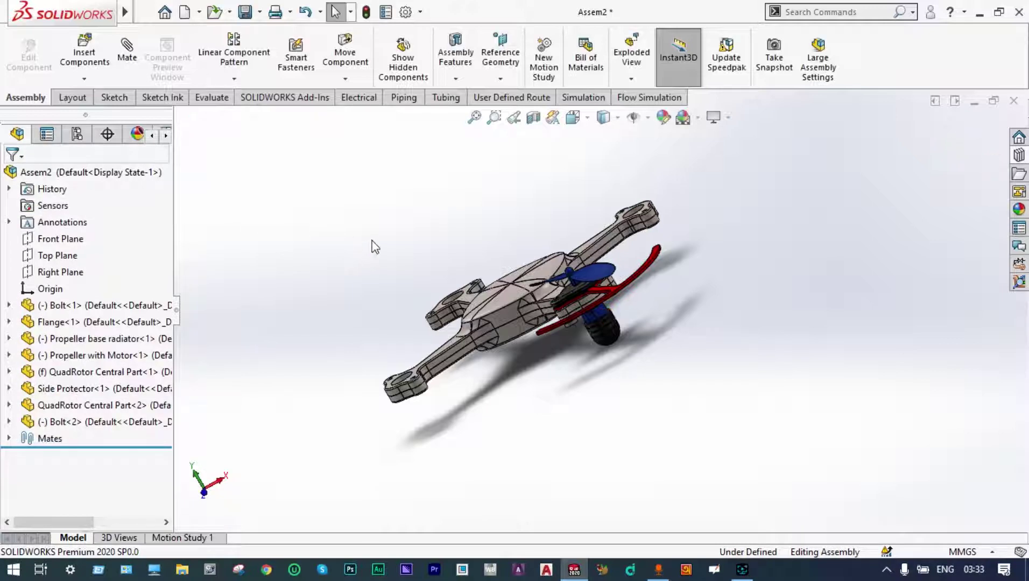
- Start a Circular Component Pattern with Sketch91 of the second QuadRotor Central Part as its rotation axis
{"action": "scroll", "coordinate": [402, 267], "scroll_direction": "down", "scroll_amount": 1}
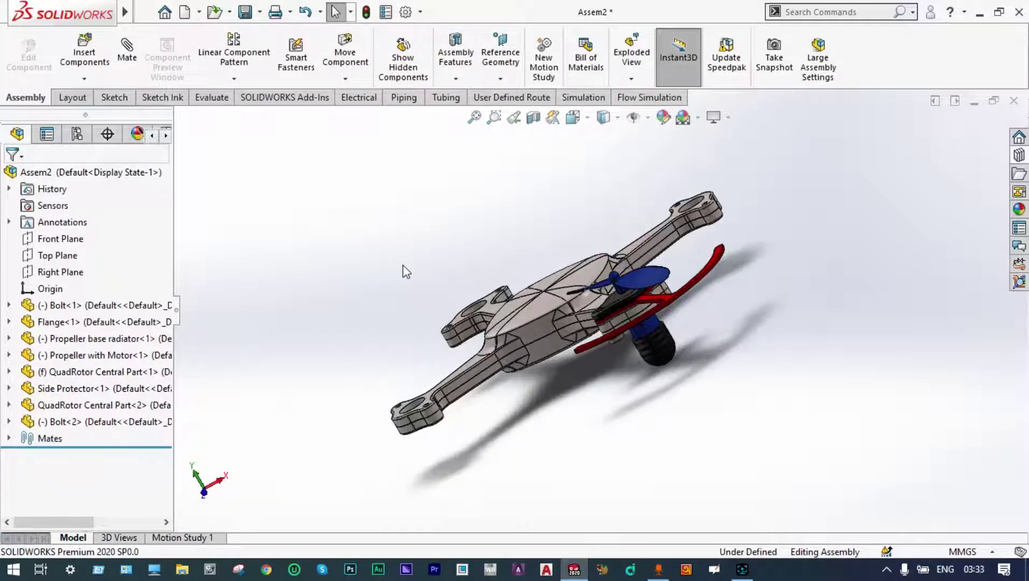
{"action": "middle_click_drag", "start_coordinate": [448, 306], "coordinate": [520, 343]}
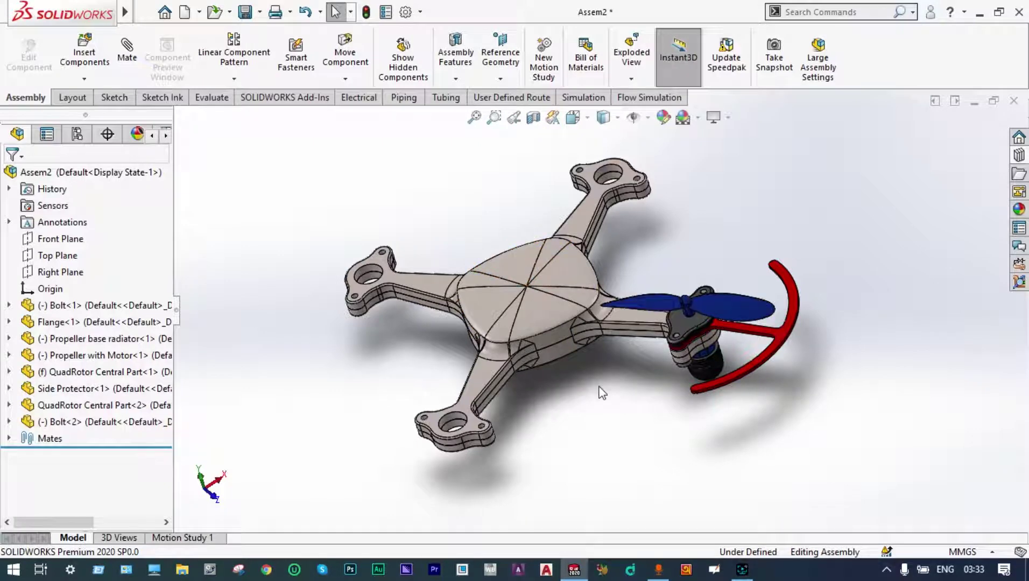
{"action": "left_click", "coordinate": [572, 118]}
{"action": "left_click", "coordinate": [595, 181]}
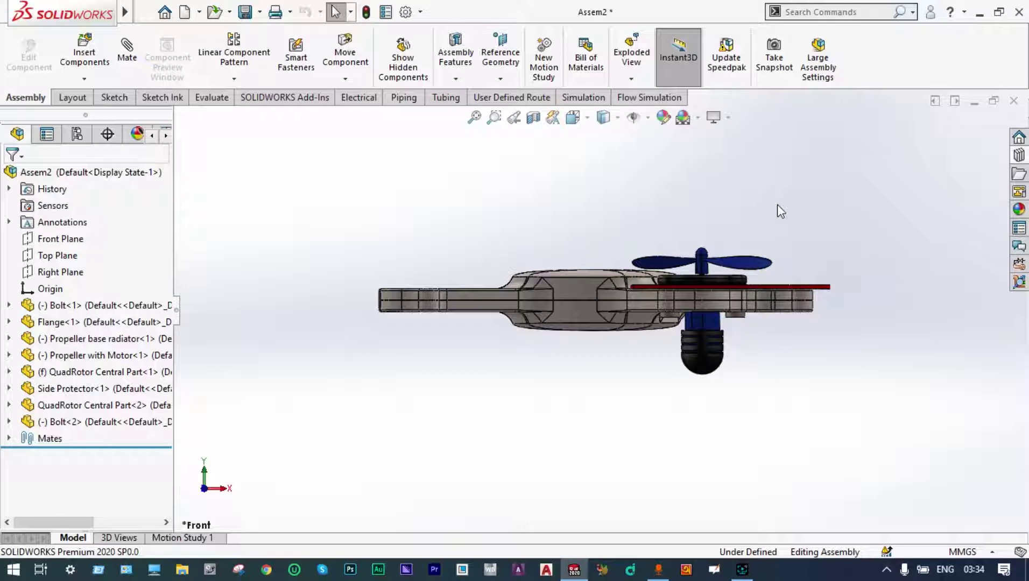
{"action": "left_click", "coordinate": [234, 78]}
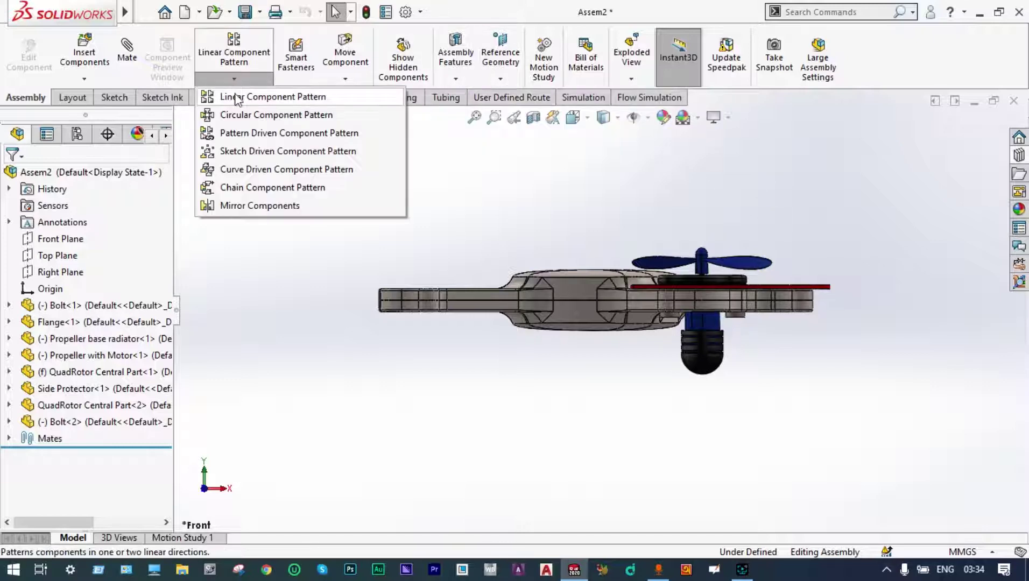
{"action": "left_click", "coordinate": [237, 115]}
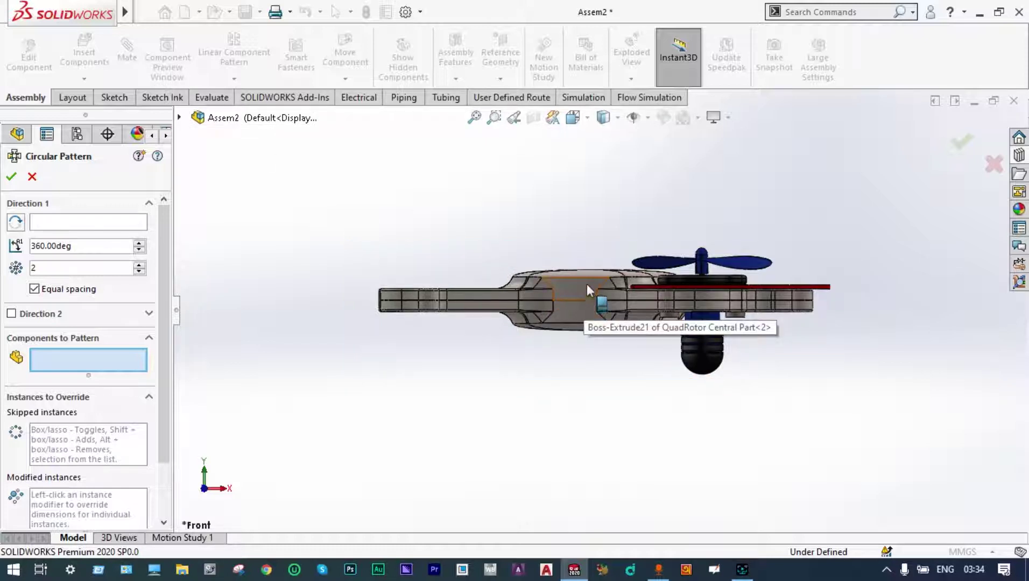
{"action": "left_click", "coordinate": [698, 342]}
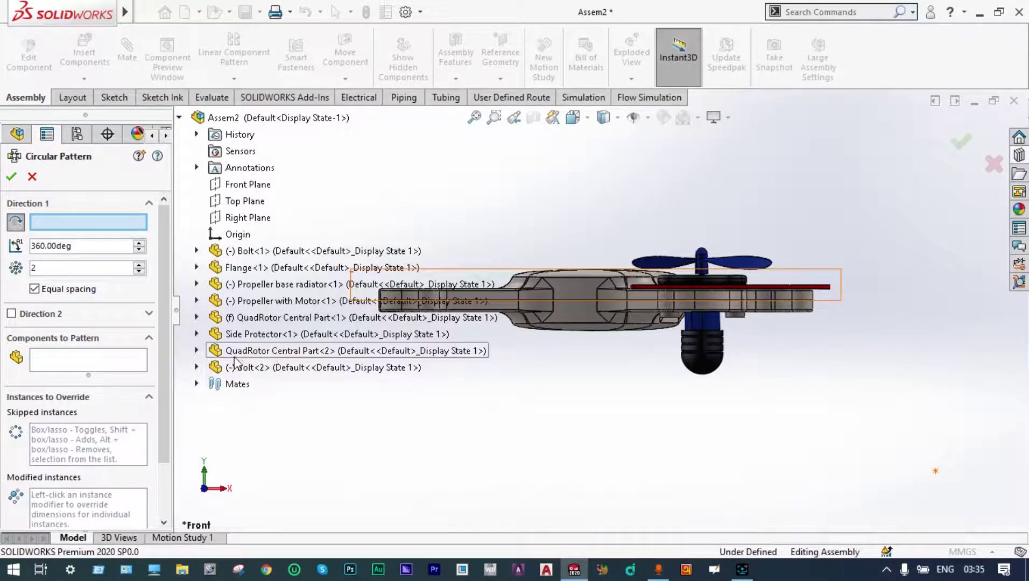
{"action": "left_click", "coordinate": [197, 350]}
{"action": "scroll", "coordinate": [207, 350], "scroll_direction": "down", "scroll_amount": 10}
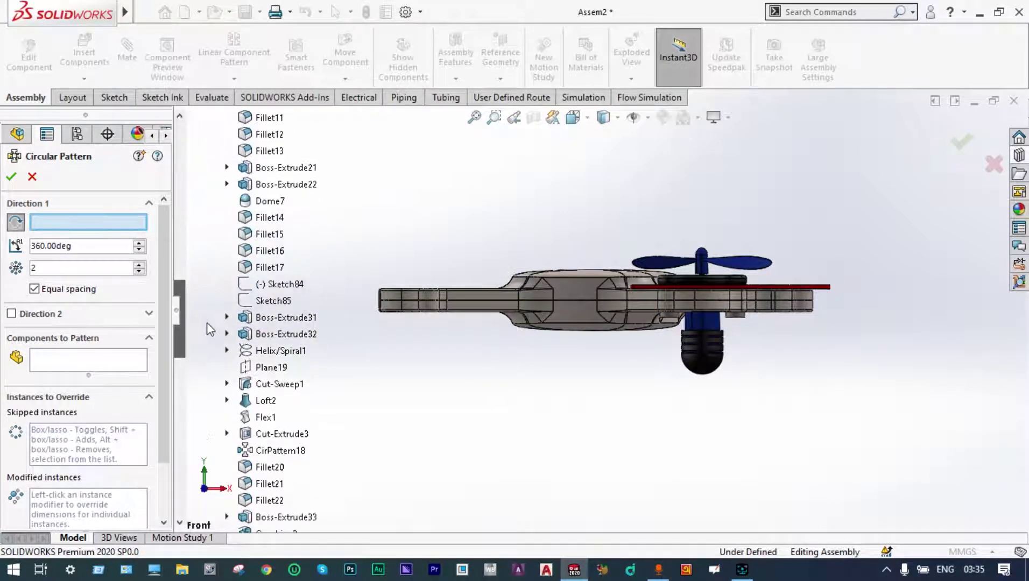
{"action": "scroll", "coordinate": [210, 358], "scroll_direction": "down", "scroll_amount": 1}
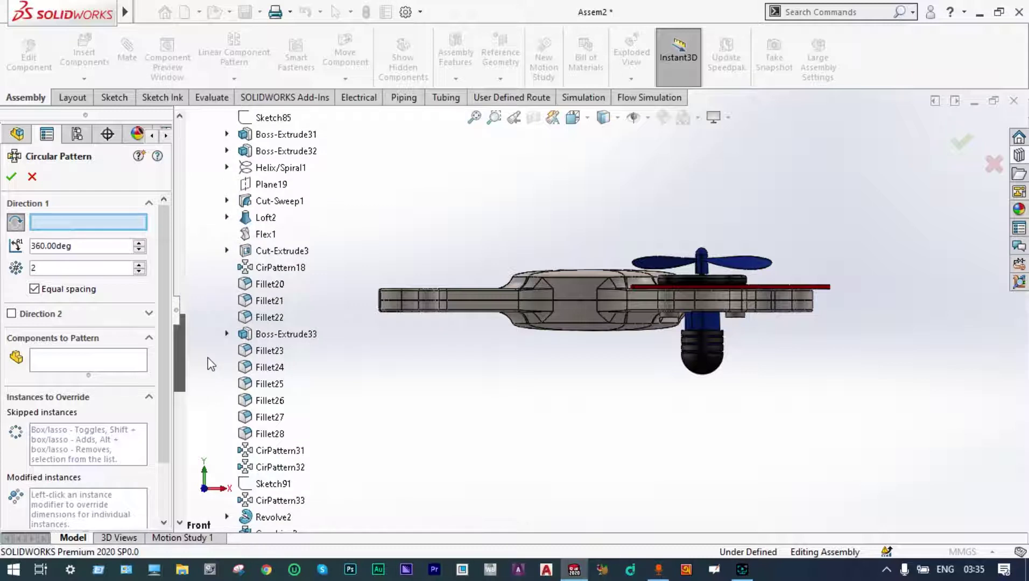
{"action": "scroll", "coordinate": [182, 353], "scroll_direction": "down", "scroll_amount": 2}
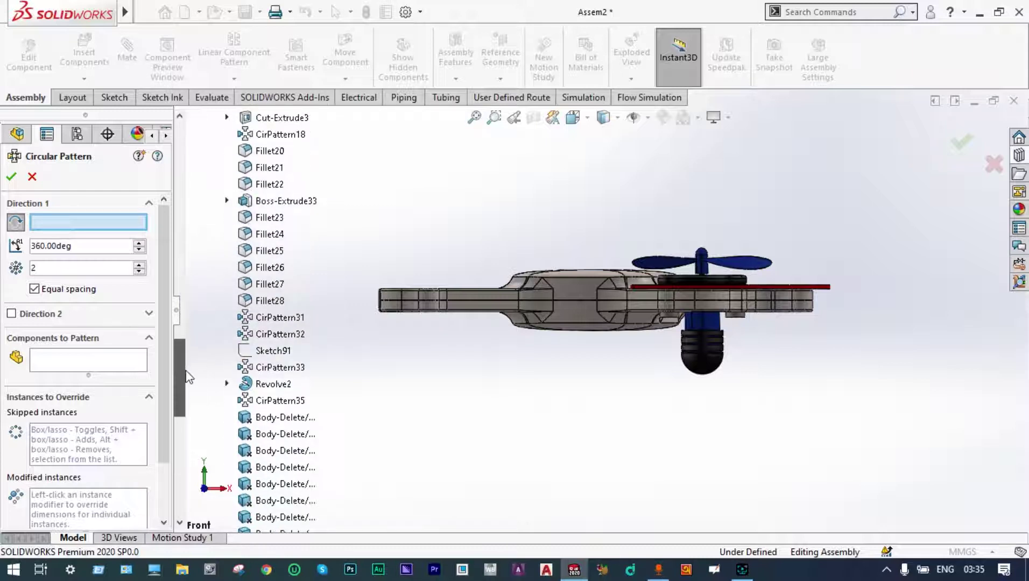
{"action": "left_click", "coordinate": [283, 385]}
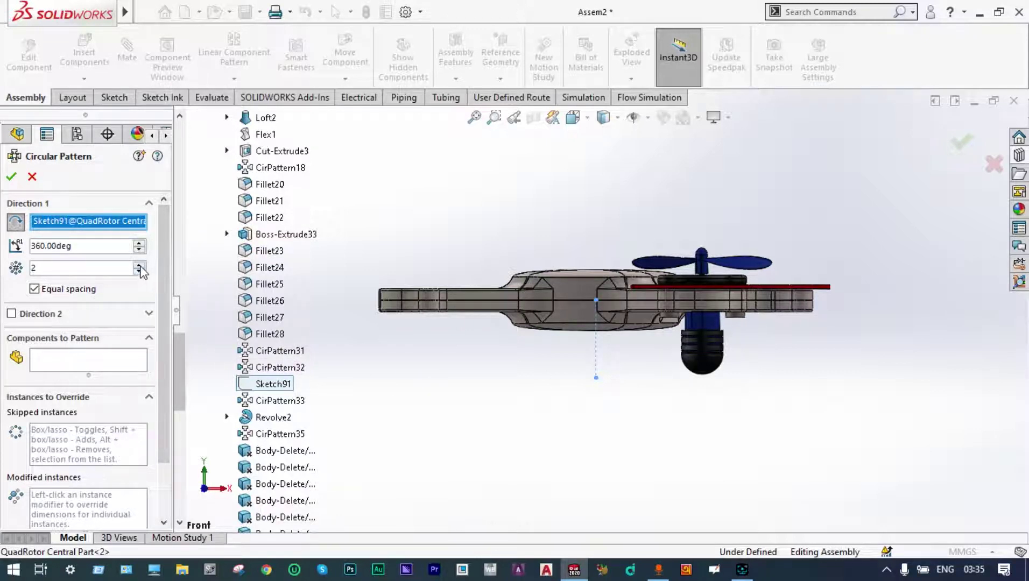
- Set the circular pattern to 4 instances and add the Propeller base radiator and Propeller with Motor as patterned components
{"action": "left_click", "coordinate": [140, 265]}
{"action": "left_click", "coordinate": [139, 265]}
{"action": "mouse_move", "coordinate": [268, 370]}
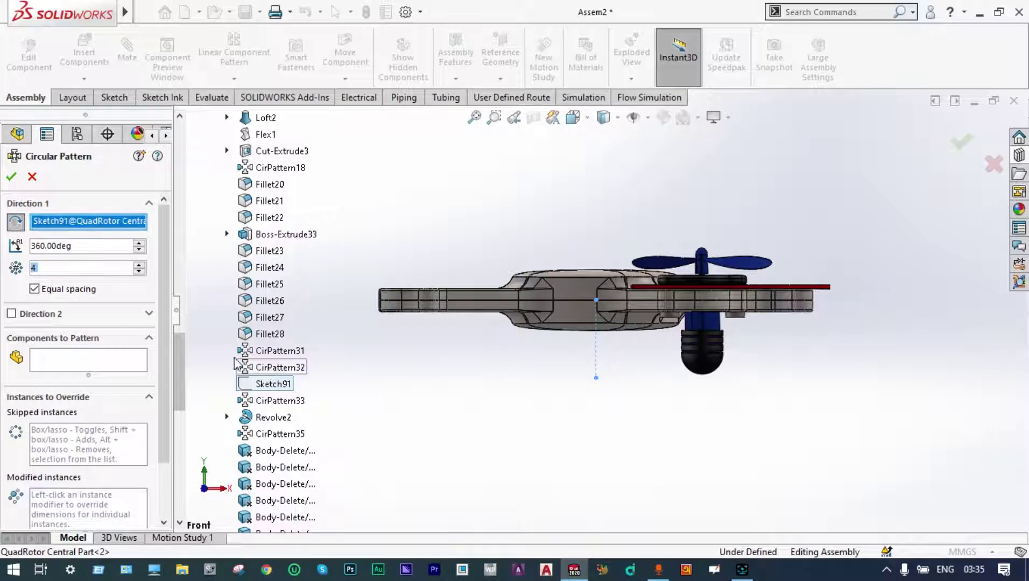
{"action": "left_click", "coordinate": [95, 360]}
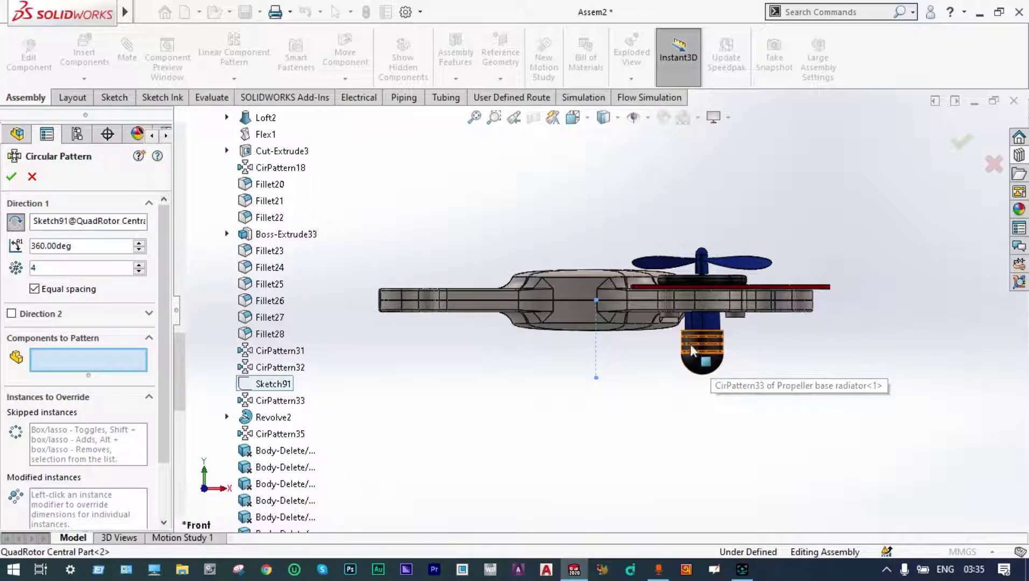
{"action": "left_click", "coordinate": [694, 363]}
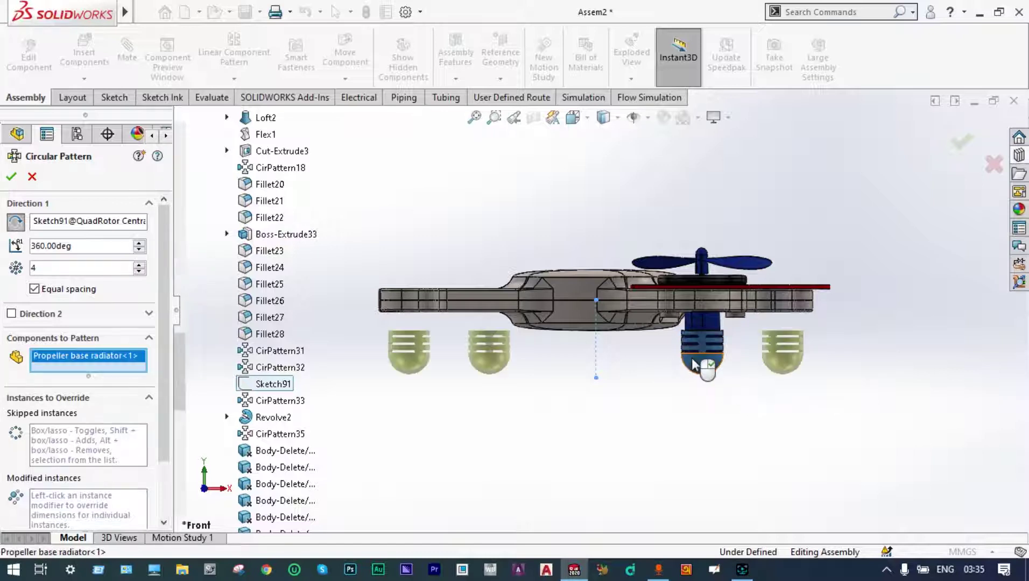
{"action": "left_click", "coordinate": [705, 320]}
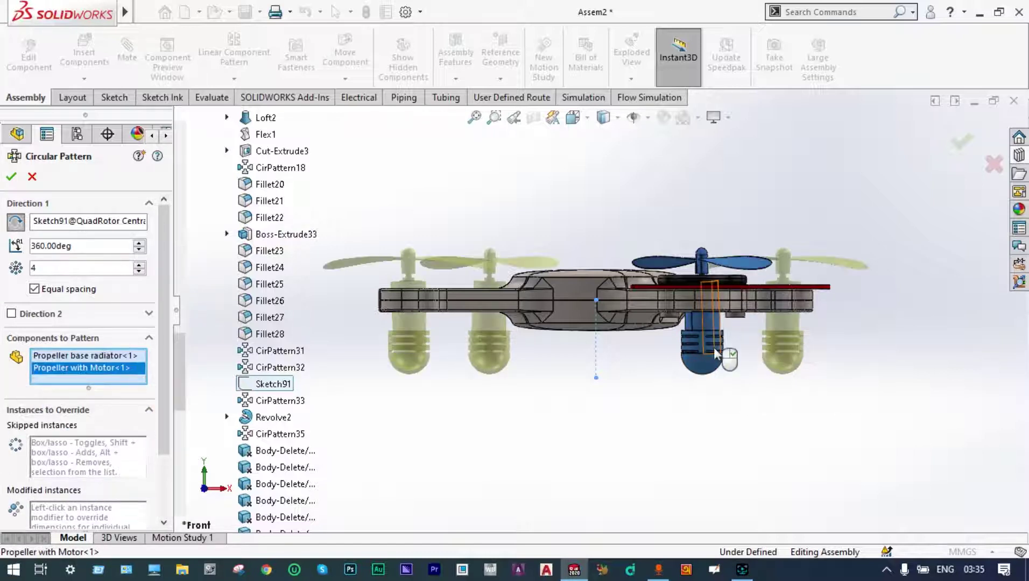
- Add both Bolts, the Side Protector and the Flange to the circular pattern and finish it
{"action": "scroll", "coordinate": [689, 329], "scroll_direction": "down", "scroll_amount": 3}
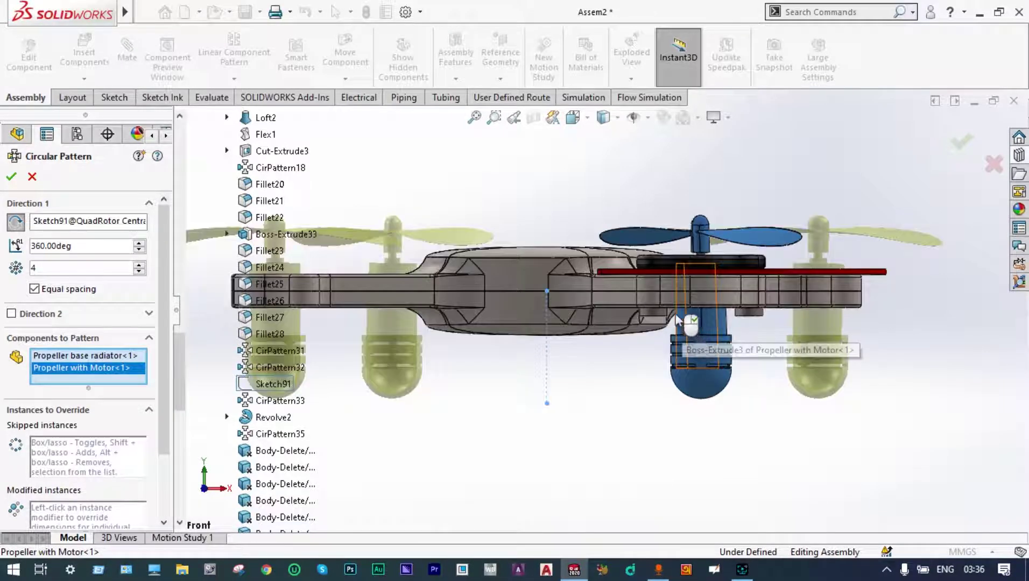
{"action": "left_click", "coordinate": [661, 317]}
{"action": "left_click", "coordinate": [748, 312]}
{"action": "middle_click_drag", "start_coordinate": [753, 257], "coordinate": [724, 277], "text": "ctrl"}
{"action": "left_click", "coordinate": [724, 277]}
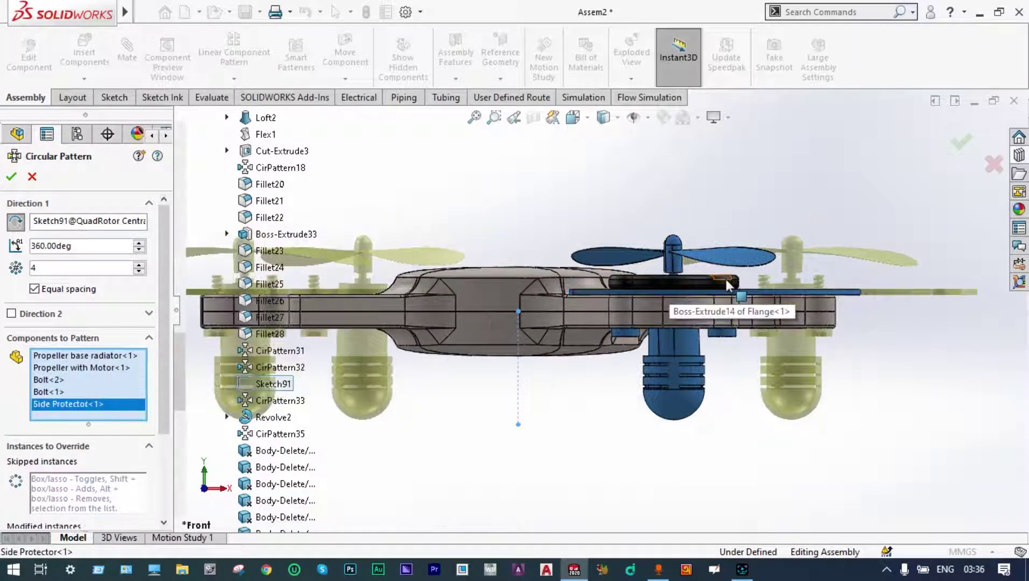
{"action": "left_click", "coordinate": [723, 280]}
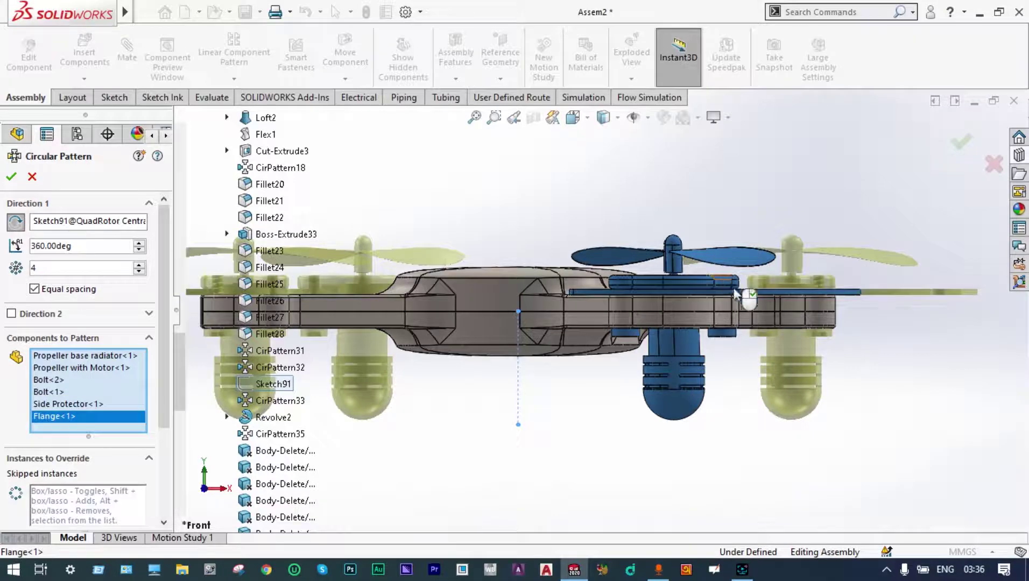
{"action": "scroll", "coordinate": [770, 326], "scroll_direction": "up", "scroll_amount": 4}
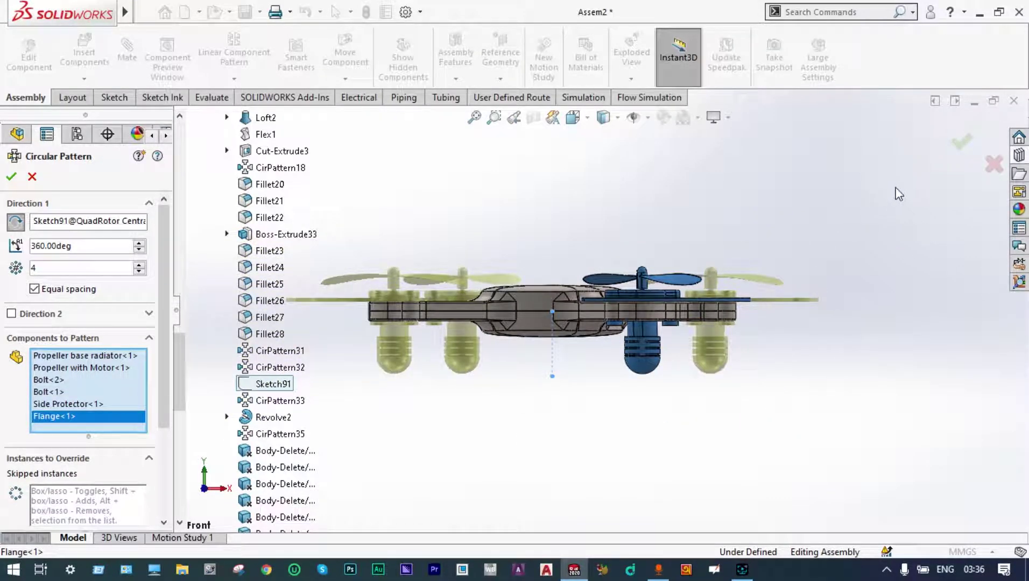
{"action": "left_click", "coordinate": [962, 139]}
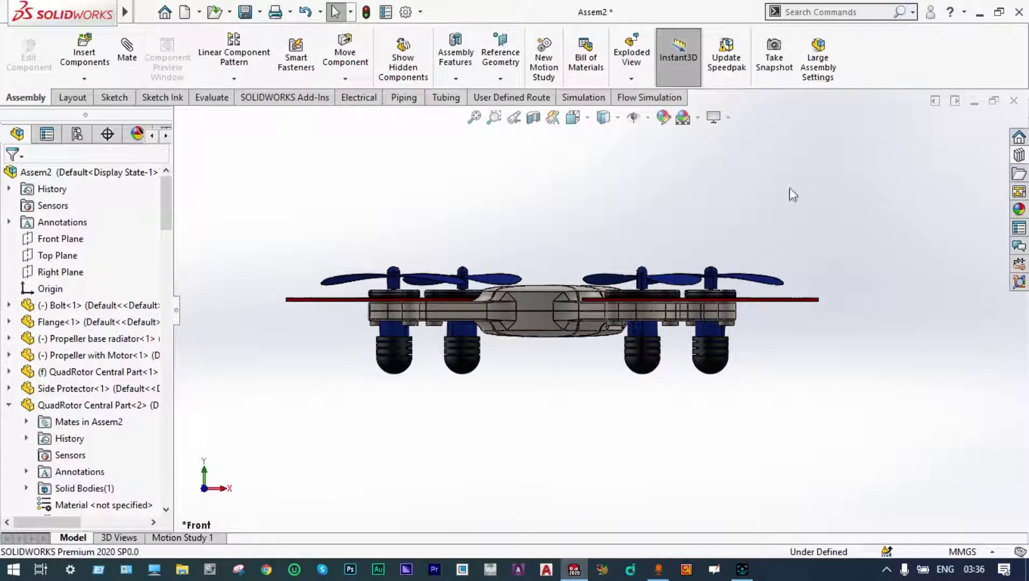
- Inspect the assembled drone in isometric view and turn the front arm's propeller about its motor axis to test its rotation
{"action": "scroll", "coordinate": [625, 217], "scroll_direction": "down", "scroll_amount": 2}
{"action": "key", "text": "ctrl+7"}
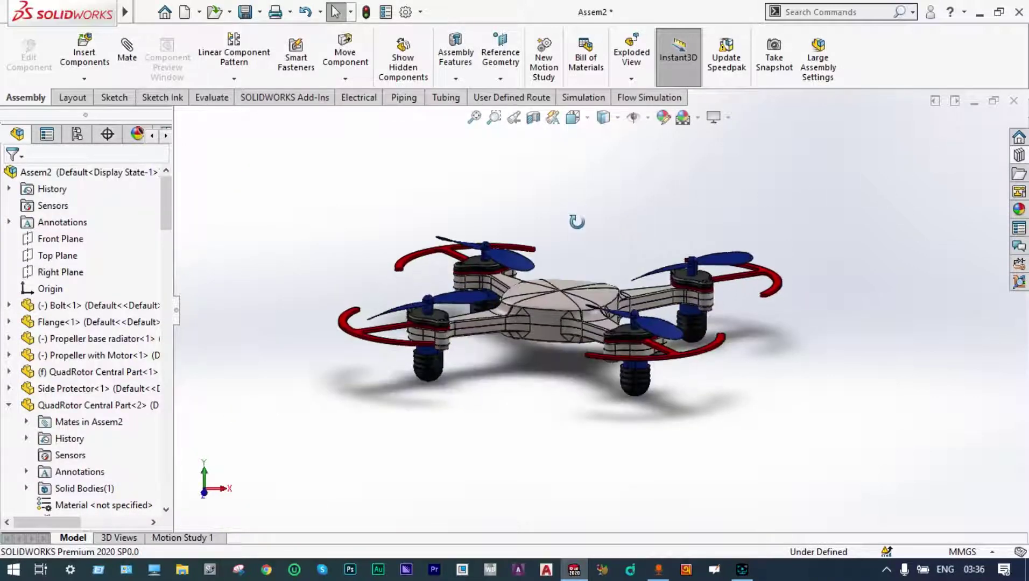
{"action": "scroll", "coordinate": [577, 275], "scroll_direction": "down", "scroll_amount": 1}
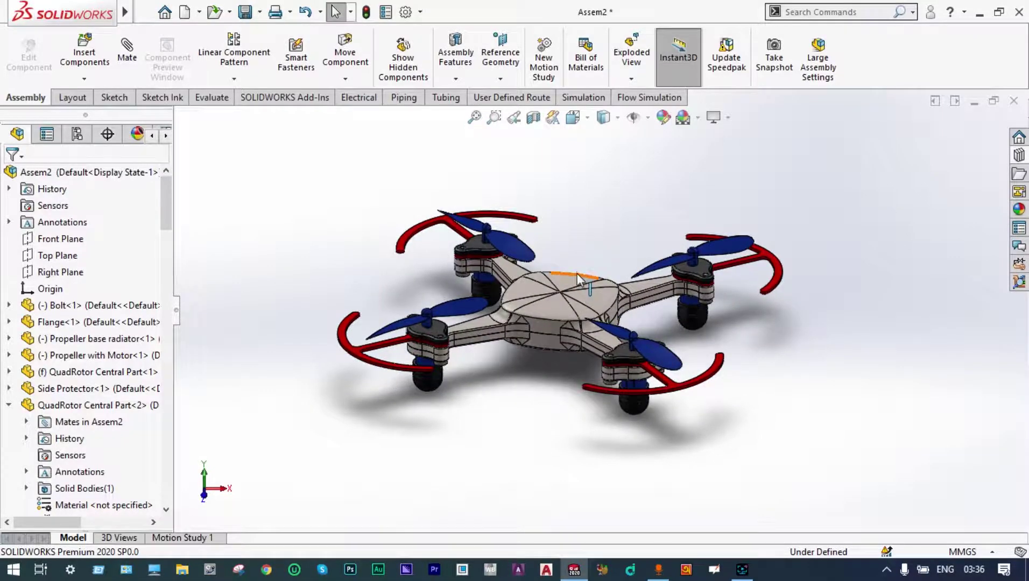
{"action": "scroll", "coordinate": [577, 274], "scroll_direction": "up", "scroll_amount": 2}
{"action": "scroll", "coordinate": [615, 288], "scroll_direction": "up", "scroll_amount": 1}
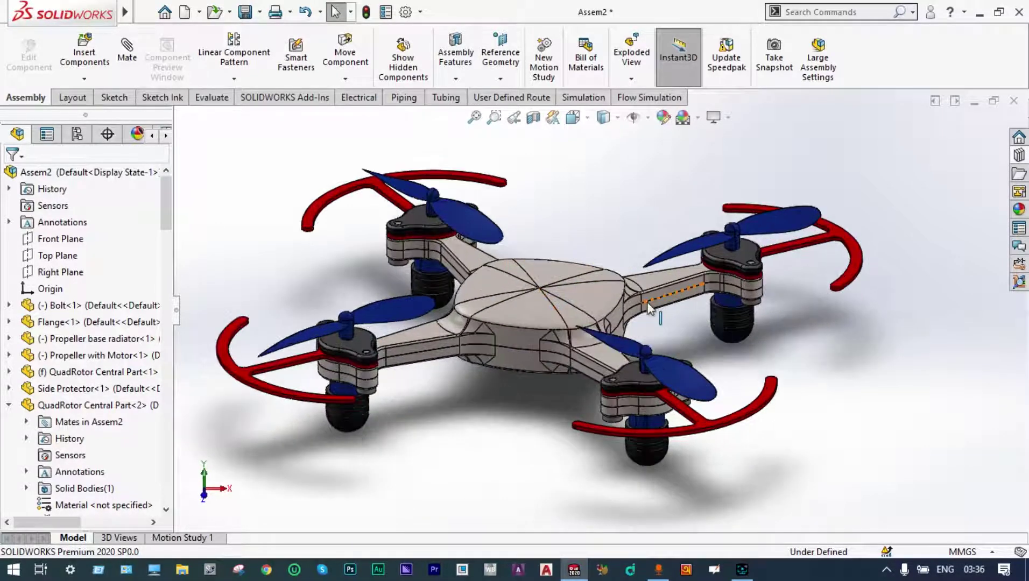
{"action": "scroll", "coordinate": [683, 327], "scroll_direction": "up", "scroll_amount": 3}
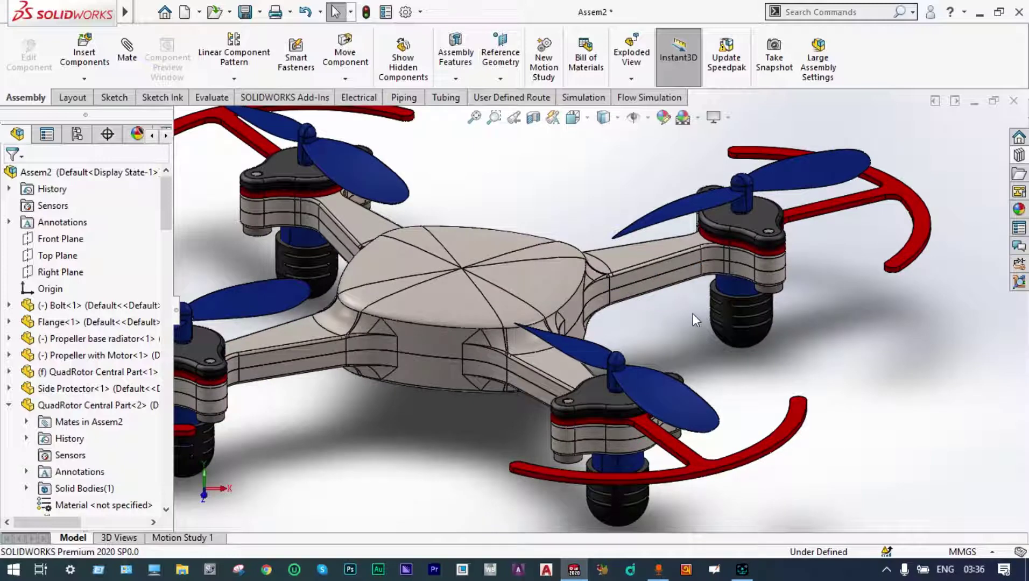
{"action": "scroll", "coordinate": [693, 314], "scroll_direction": "down", "scroll_amount": 4}
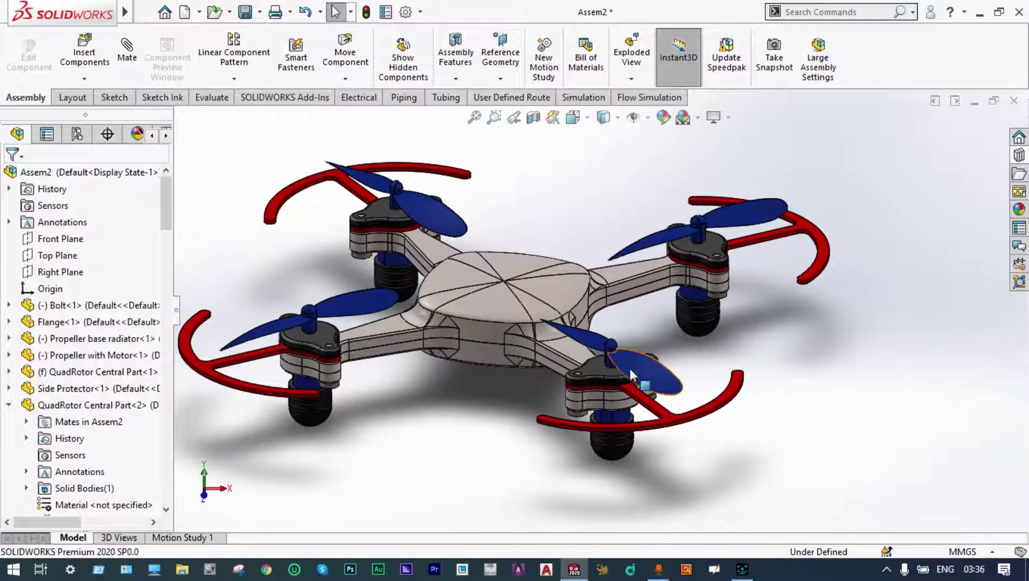
{"action": "left_click_drag", "start_coordinate": [695, 335], "coordinate": [517, 406]}
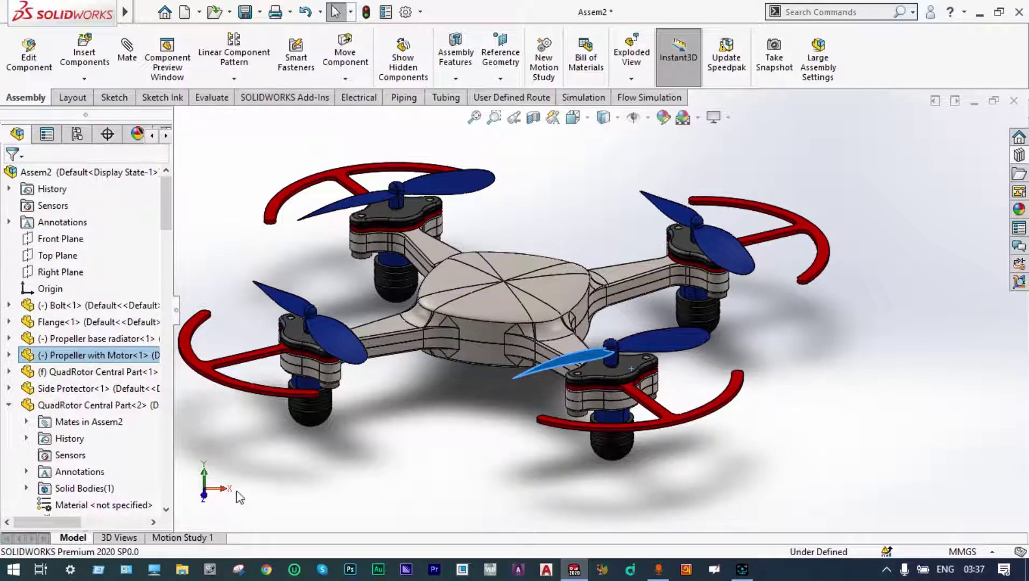
- Open Motion Study 1 and set its study type to Basic Motion
{"action": "left_click", "coordinate": [207, 538]}
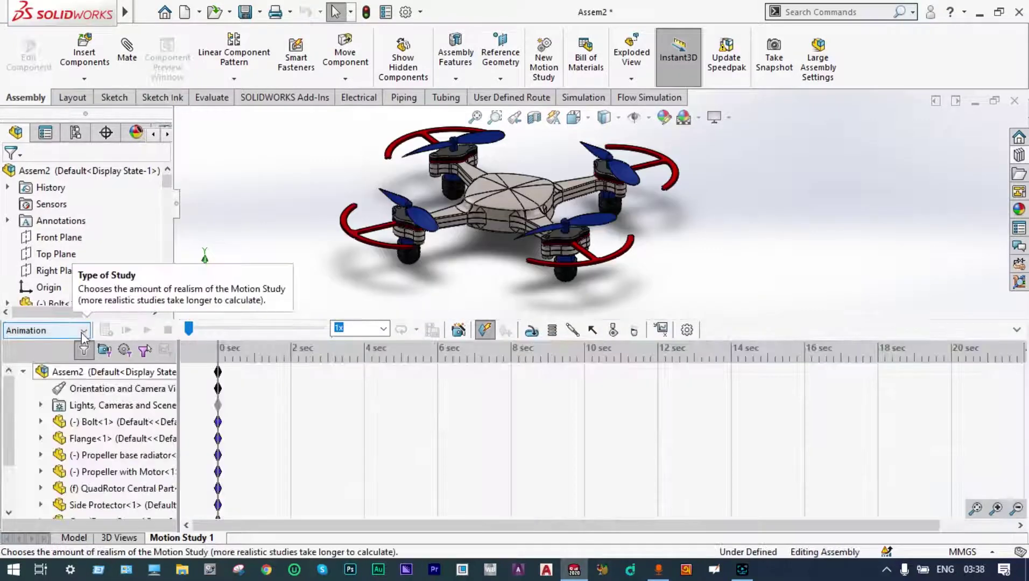
{"action": "left_click", "coordinate": [83, 330]}
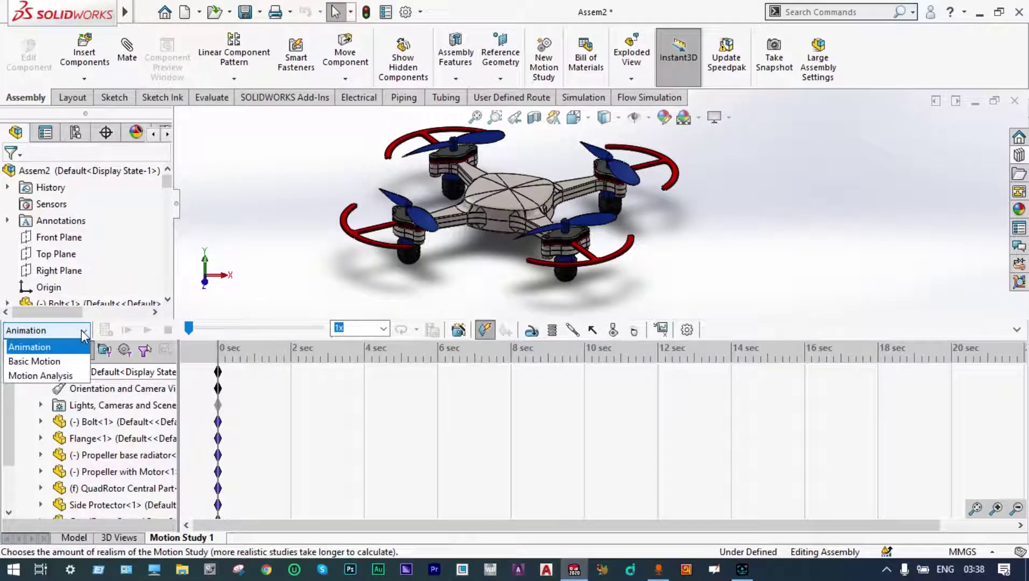
{"action": "left_click", "coordinate": [60, 361]}
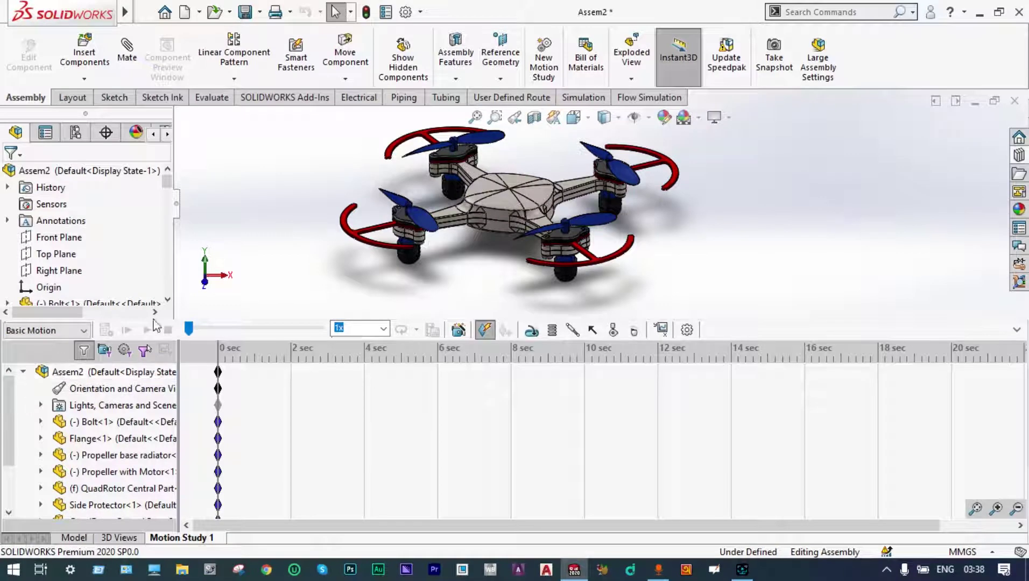
- Add a Rotary Motor on the cylindrical motor face of the front Propeller with Motor, at a constant speed of 100 RPM
{"action": "left_click", "coordinate": [532, 331]}
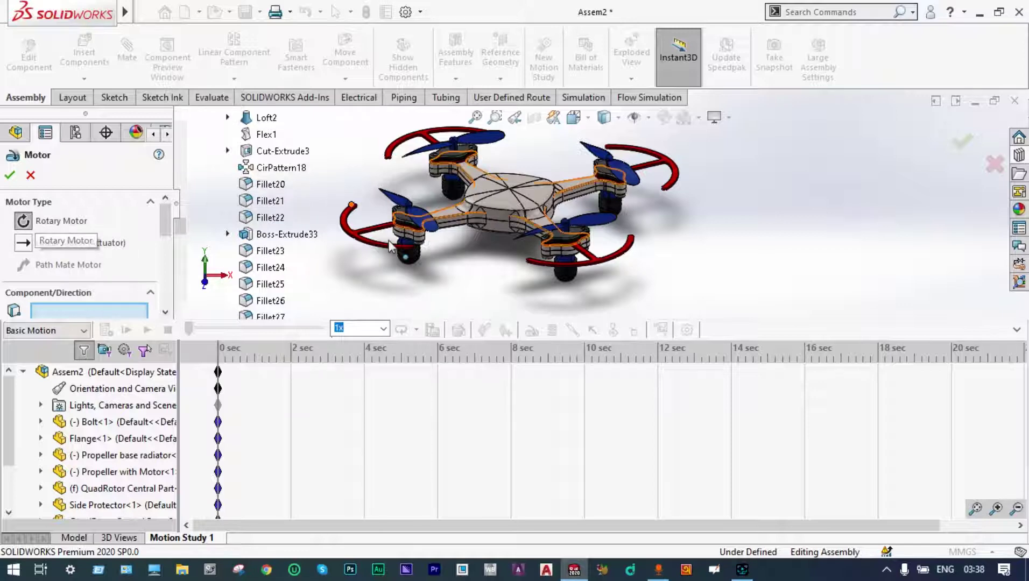
{"action": "scroll", "coordinate": [619, 262], "scroll_direction": "down", "scroll_amount": 5}
{"action": "scroll", "coordinate": [656, 237], "scroll_direction": "down", "scroll_amount": 3}
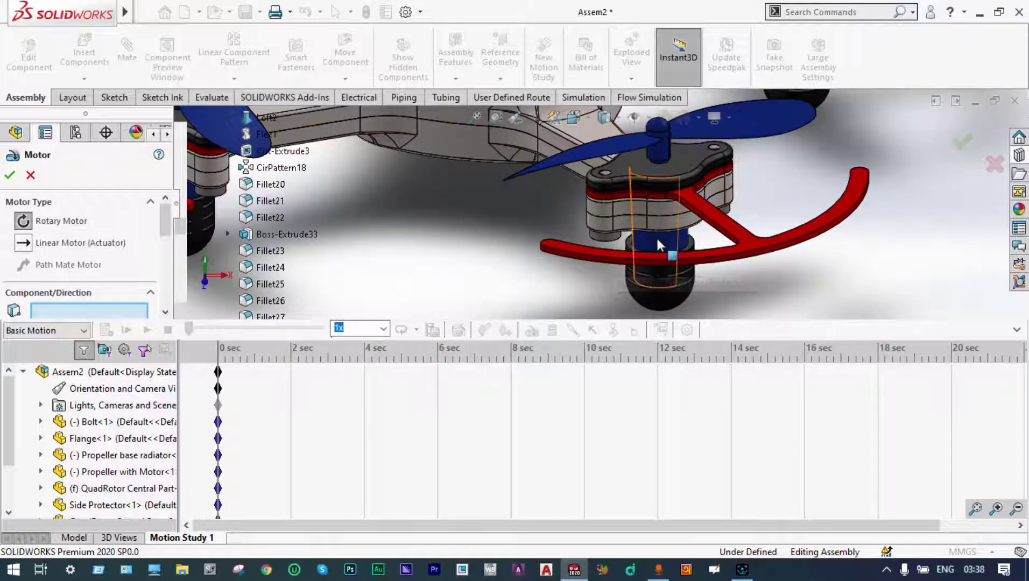
{"action": "scroll", "coordinate": [635, 243], "scroll_direction": "up", "scroll_amount": 1}
{"action": "left_click", "coordinate": [623, 213]}
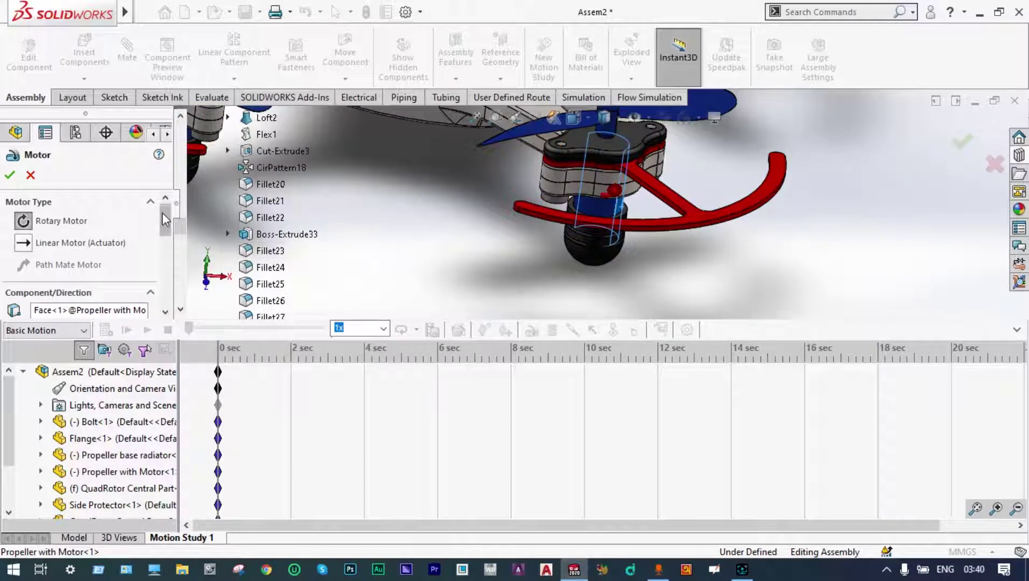
{"action": "left_click_drag", "start_coordinate": [163, 212], "coordinate": [163, 243]}
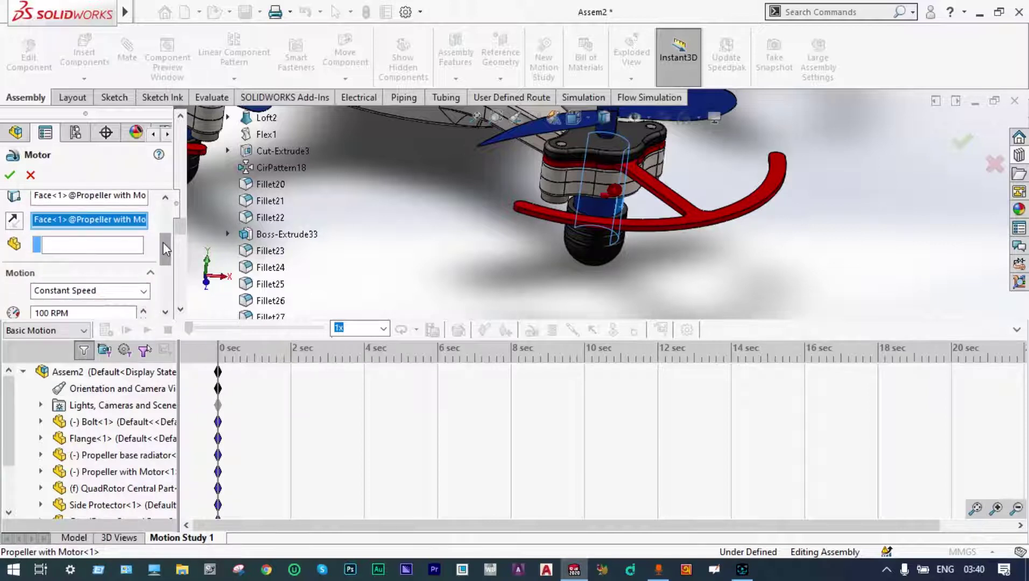
{"action": "left_click", "coordinate": [10, 175]}
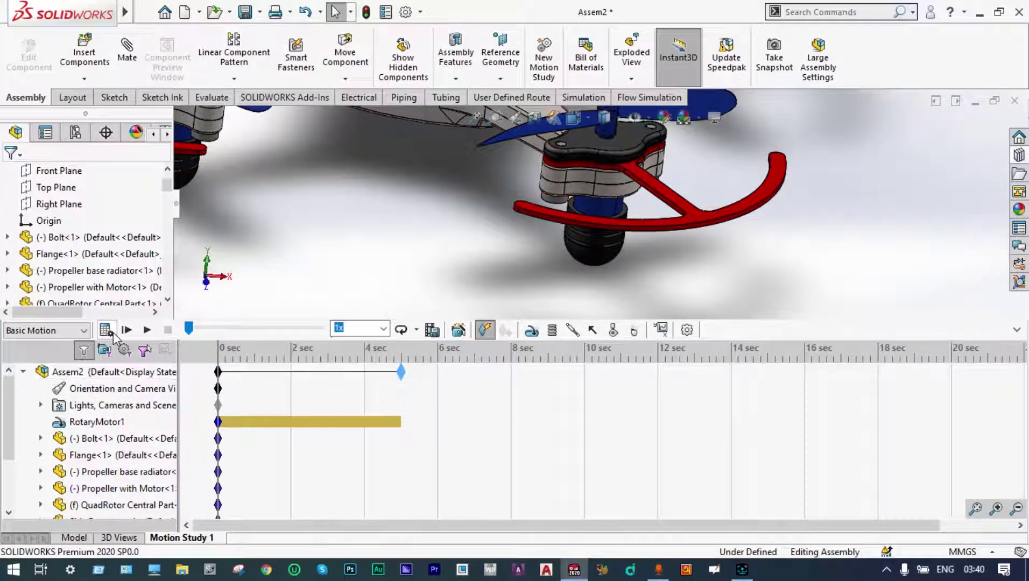
- Calculate the motion study and play back the propeller rotation with the whole drone in view
{"action": "scroll", "coordinate": [390, 248], "scroll_direction": "up", "scroll_amount": 10}
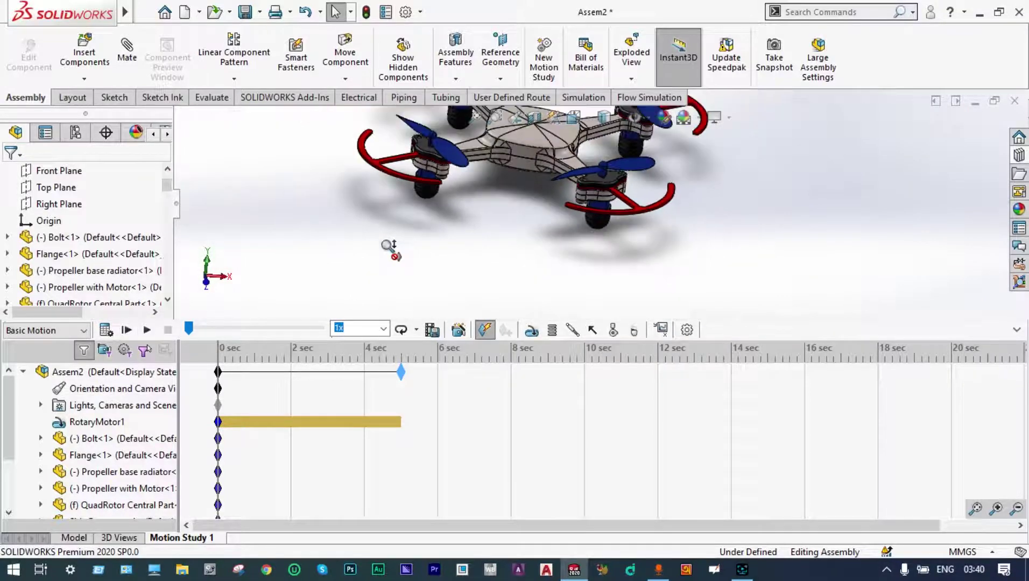
{"action": "scroll", "coordinate": [603, 154], "scroll_direction": "down", "scroll_amount": 6}
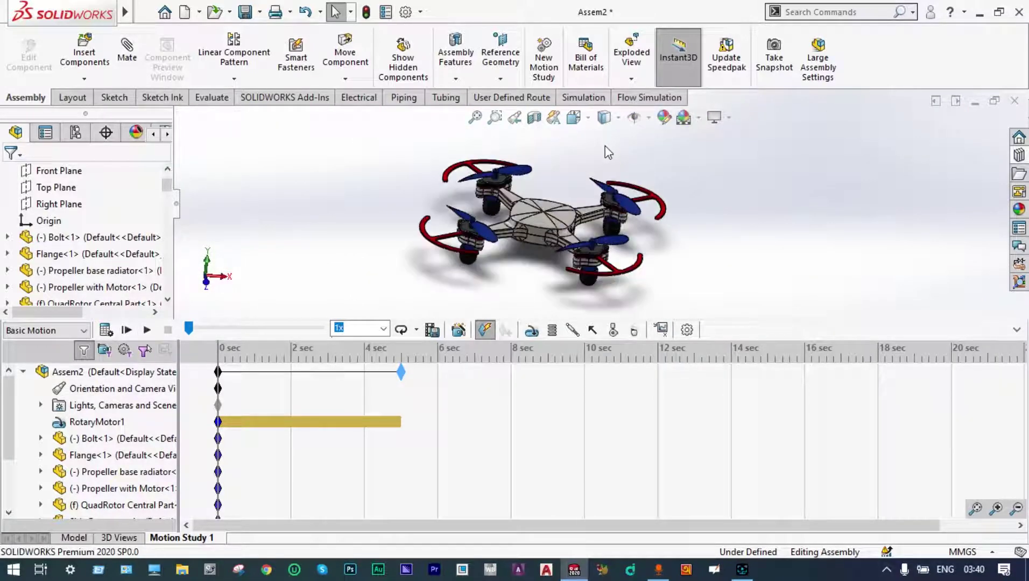
{"action": "left_click", "coordinate": [106, 329]}
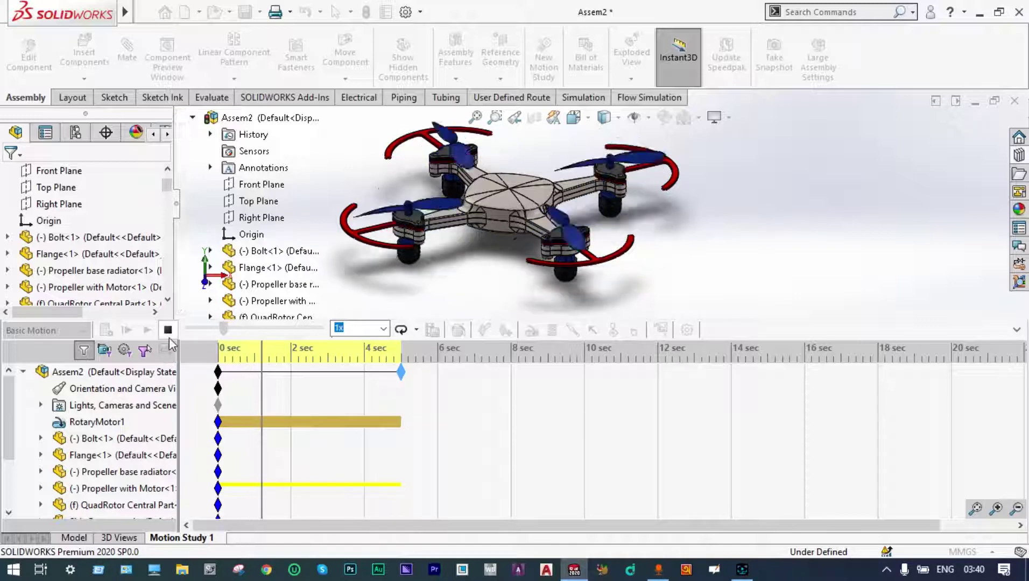
{"action": "left_click", "coordinate": [147, 330]}
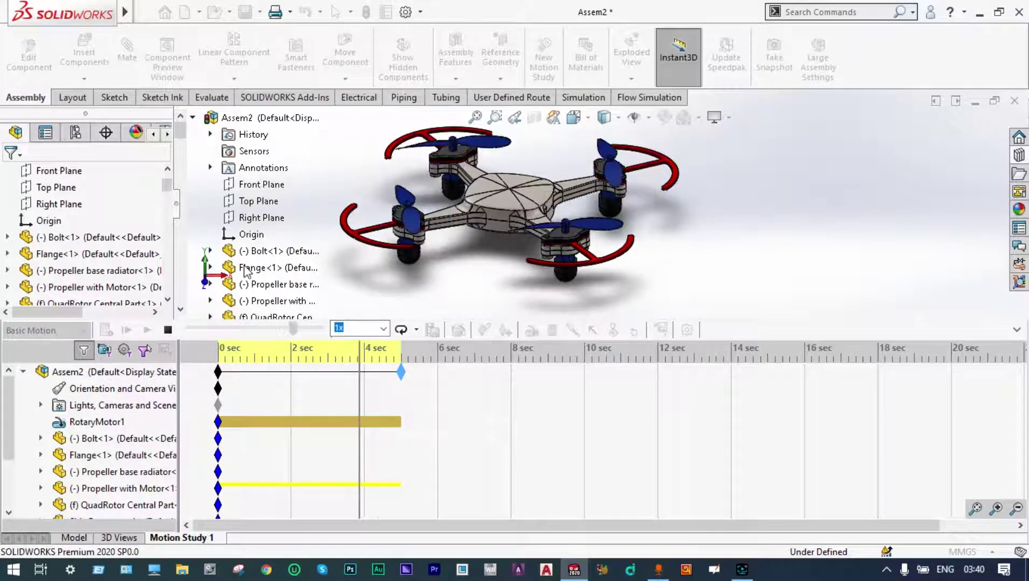
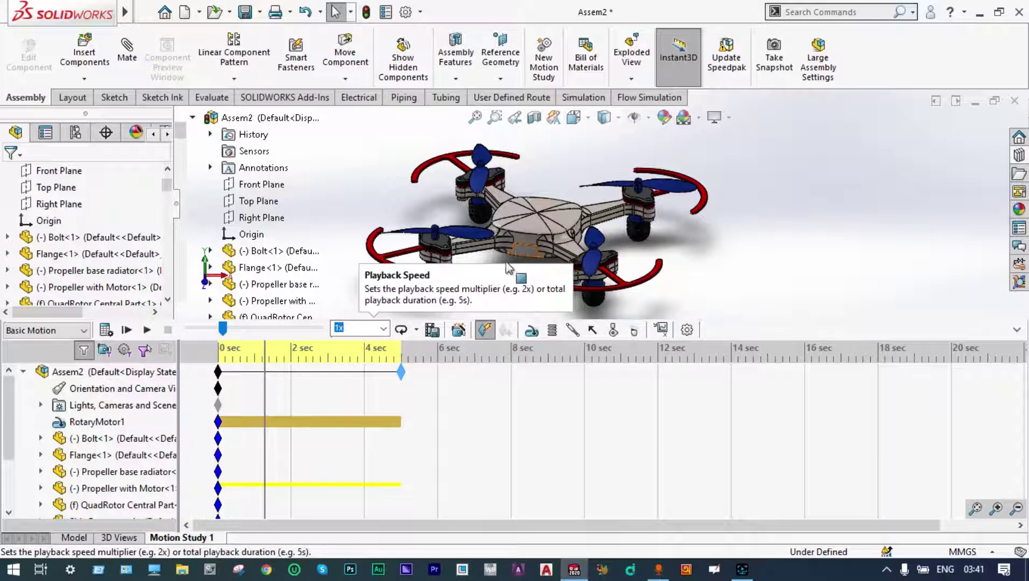
- Add a Linear Motor at the central part's top centre vertex, directed upward using its front side face, at a constant 0.1 mm/s
{"action": "left_click", "coordinate": [530, 330]}
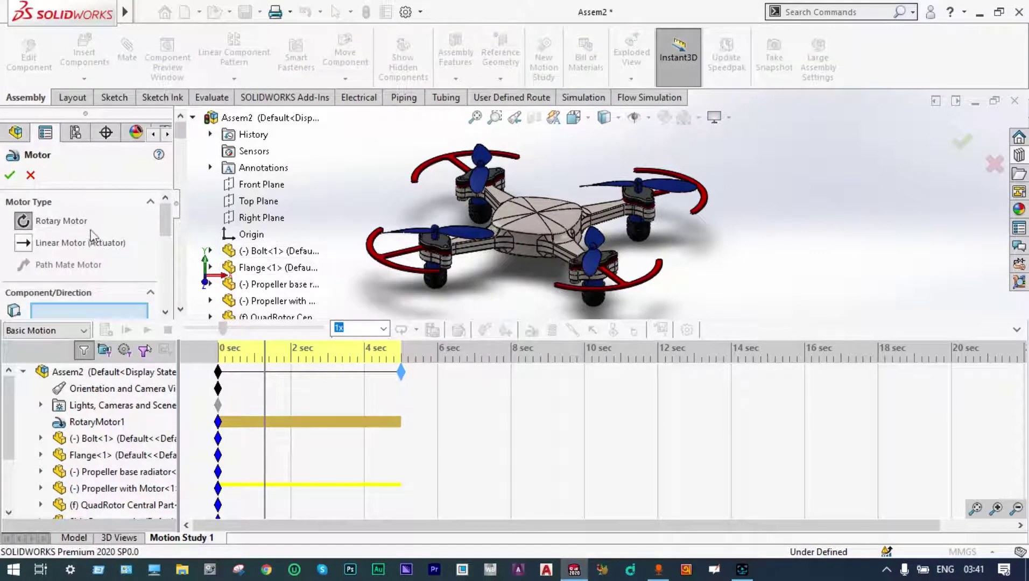
{"action": "left_click", "coordinate": [24, 246]}
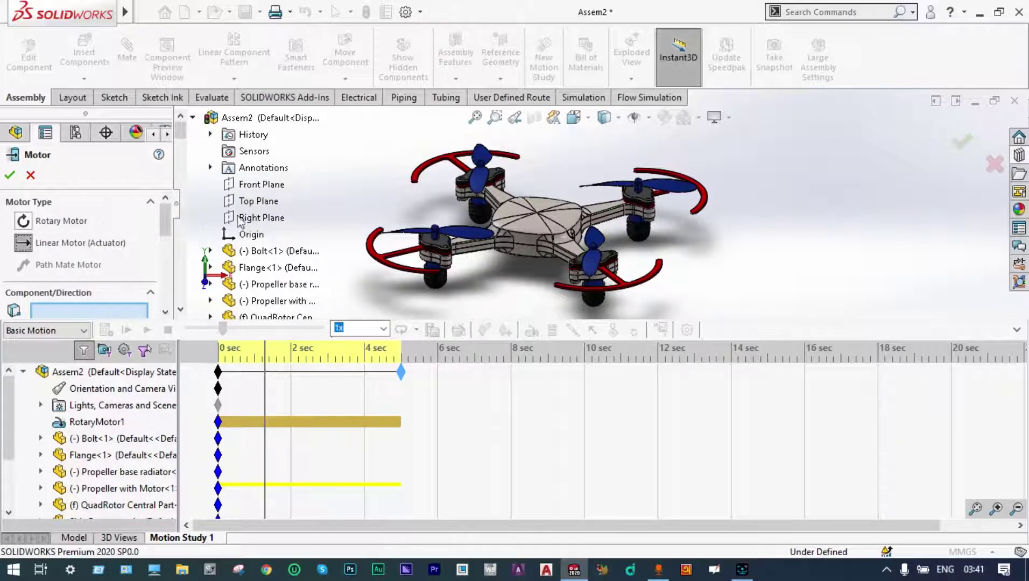
{"action": "scroll", "coordinate": [524, 221], "scroll_direction": "down", "scroll_amount": 3}
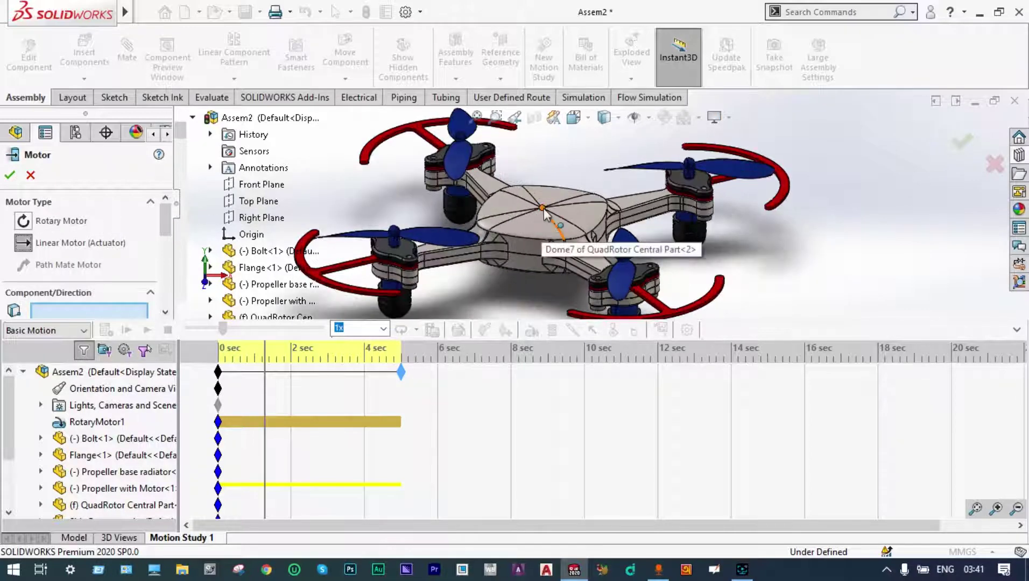
{"action": "left_click", "coordinate": [542, 208]}
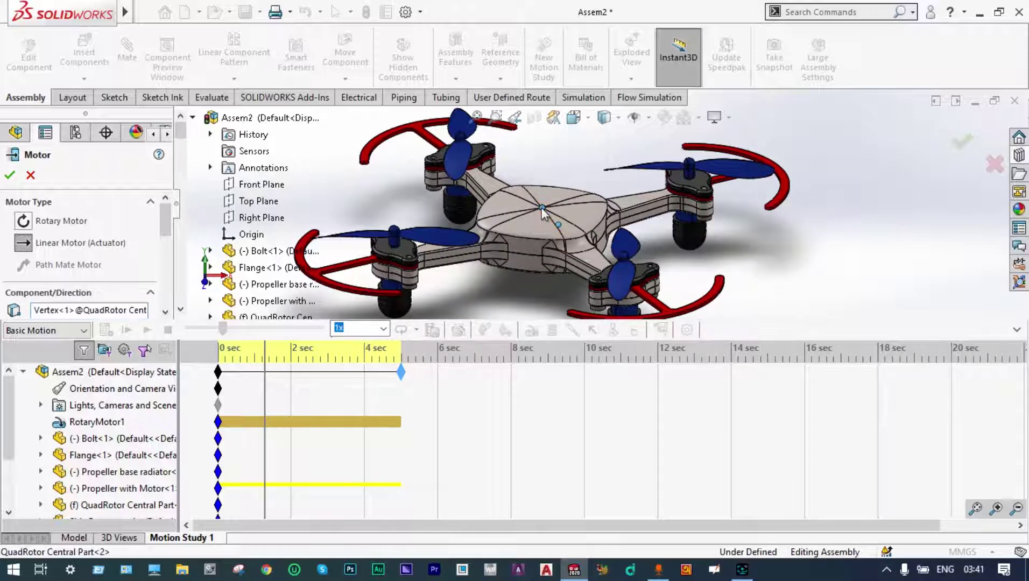
{"action": "left_click", "coordinate": [525, 263]}
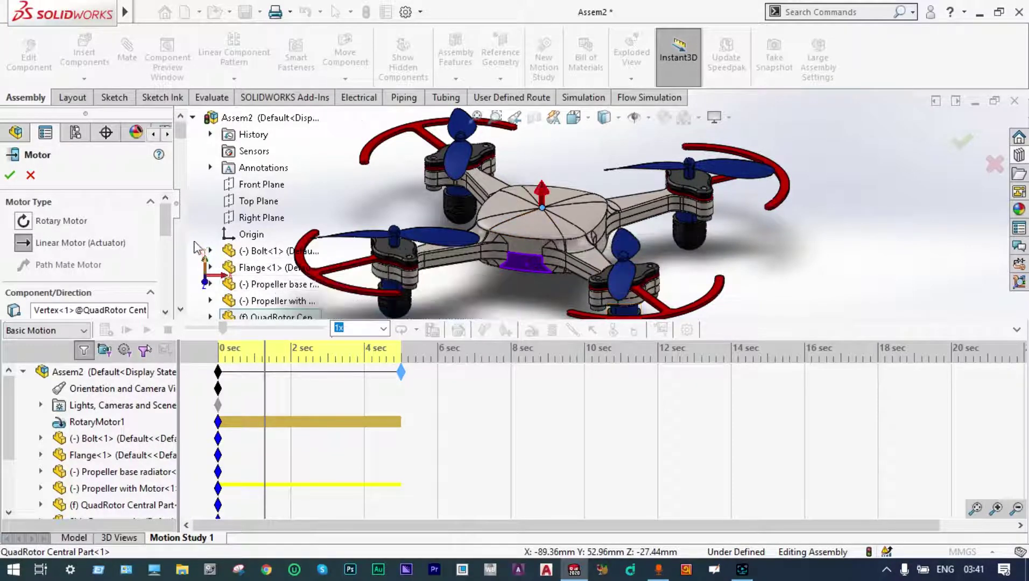
{"action": "scroll", "coordinate": [166, 223], "scroll_direction": "down", "scroll_amount": 5}
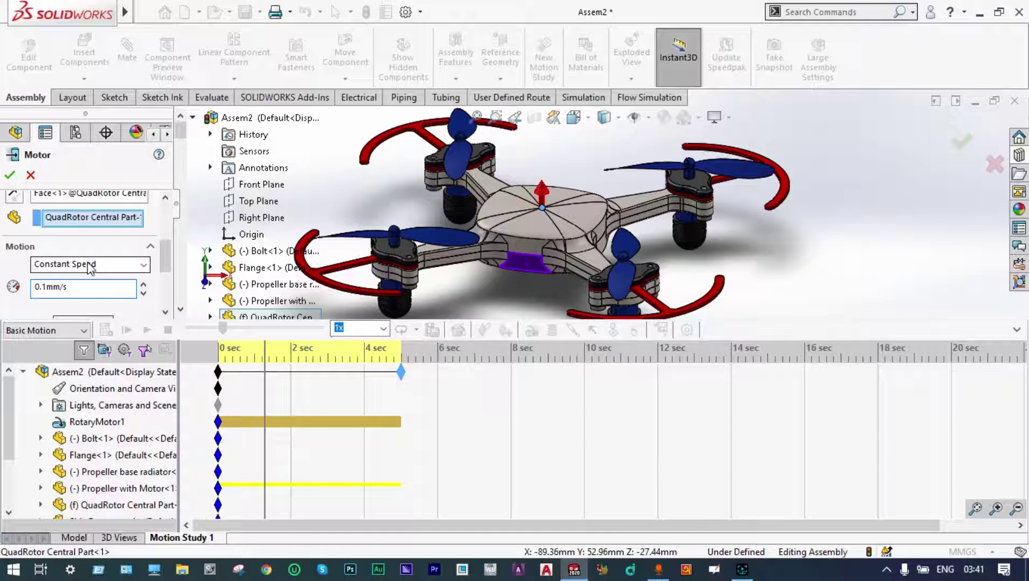
{"action": "left_click", "coordinate": [10, 175]}
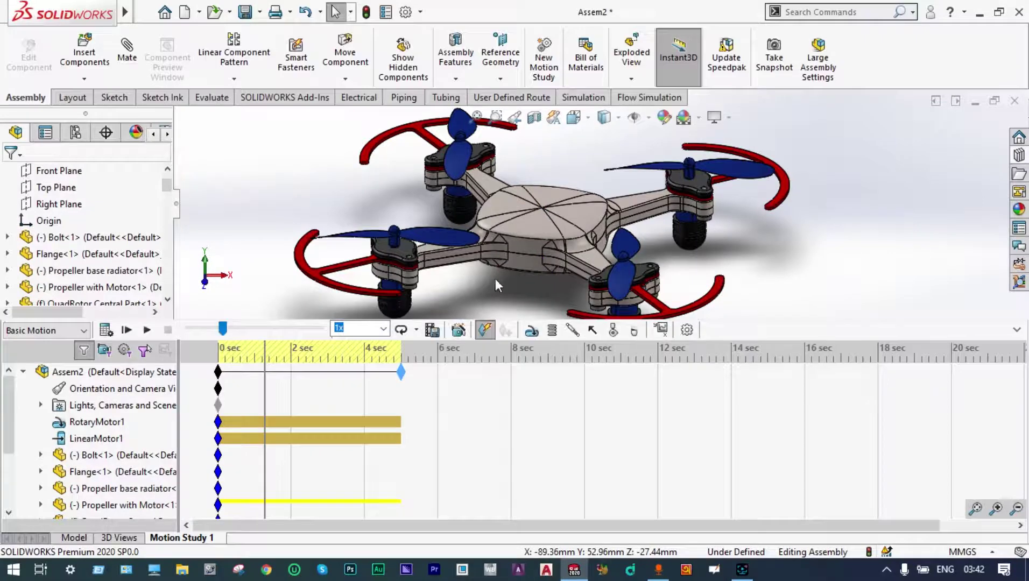
- Calculate the motion study with both motors, play it back and stop the playback
{"action": "left_click", "coordinate": [516, 261]}
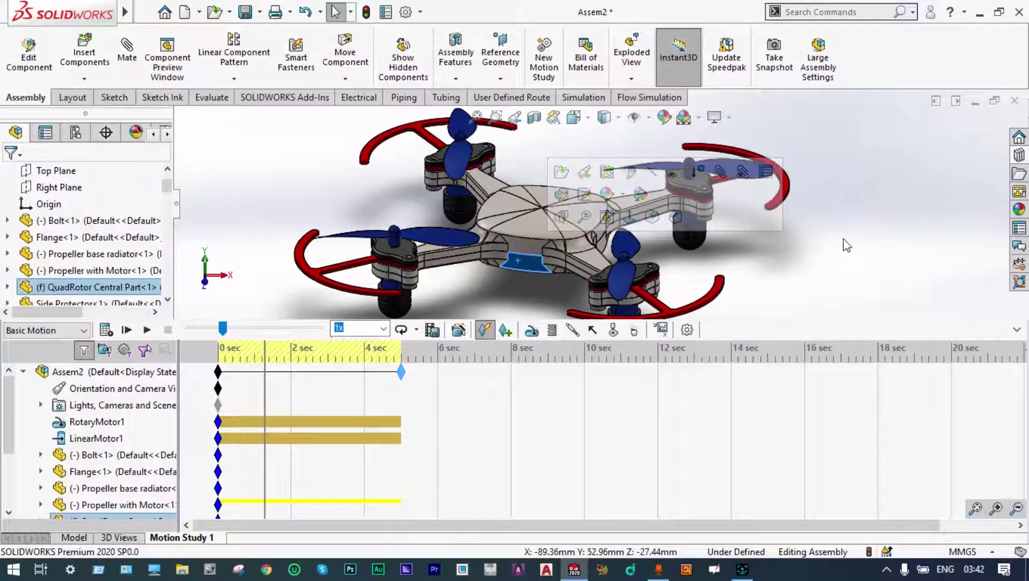
{"action": "left_click", "coordinate": [791, 276]}
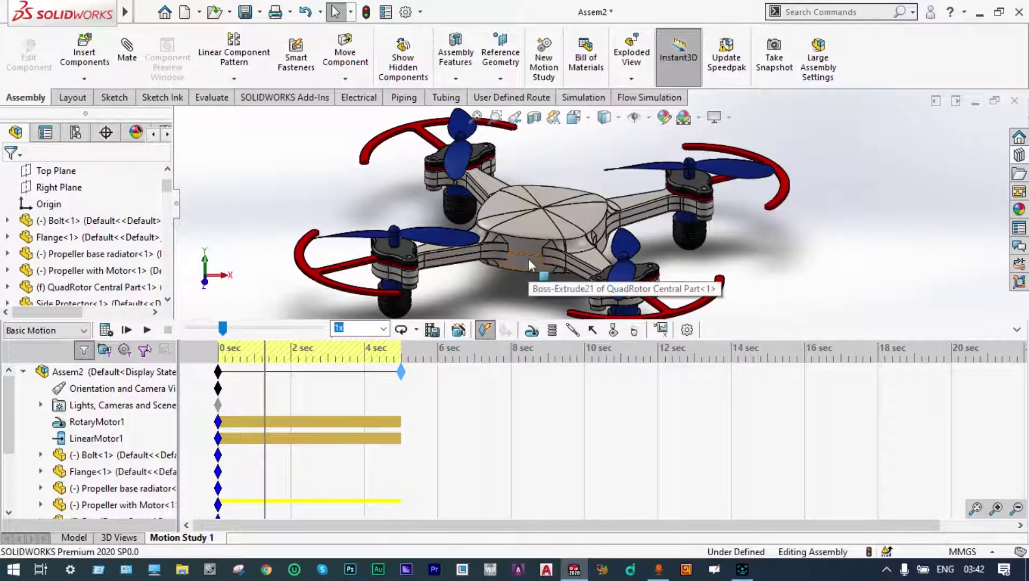
{"action": "left_click", "coordinate": [108, 331]}
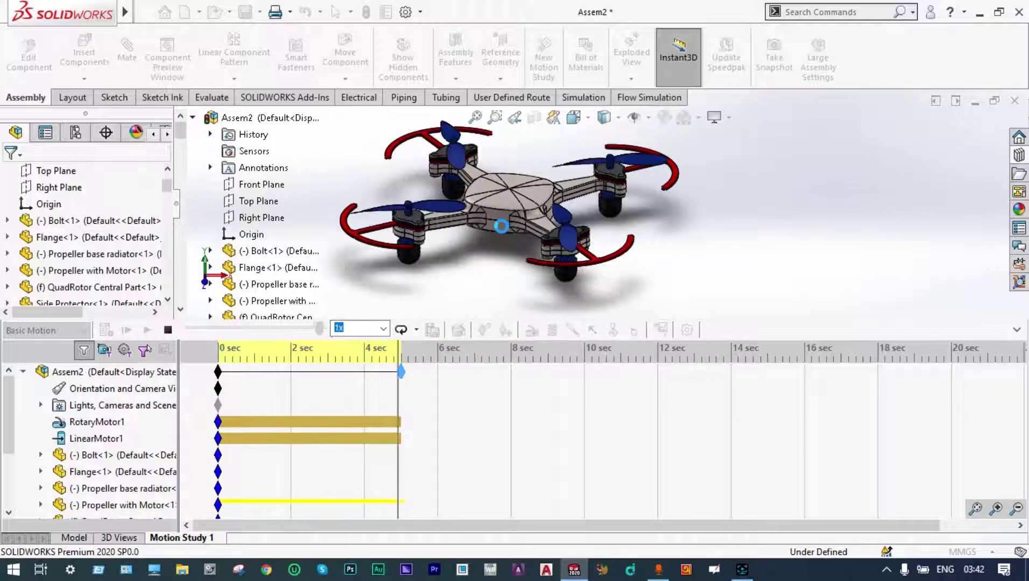
{"action": "left_click", "coordinate": [168, 330]}
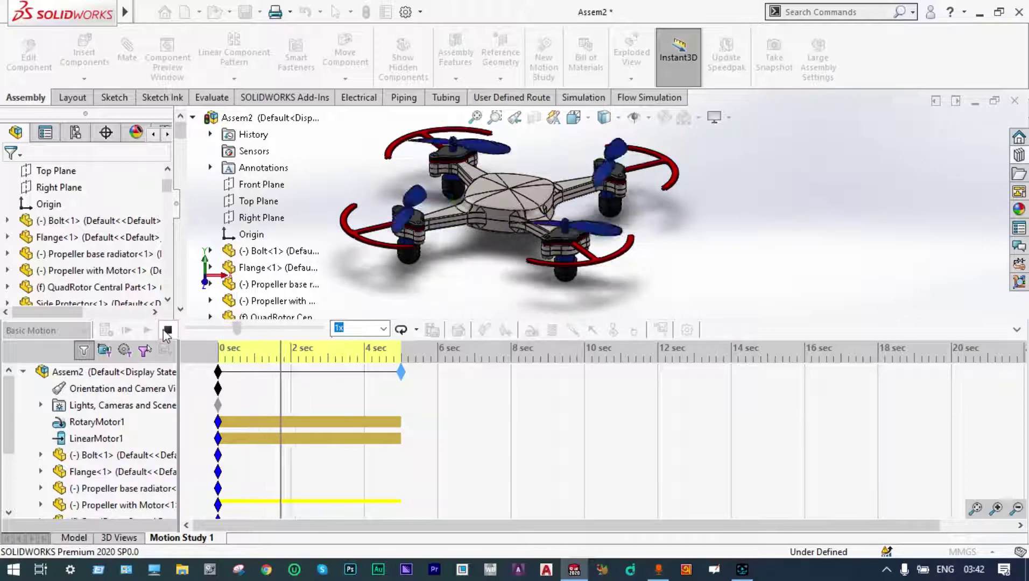
- Float the fixed QuadRotor Central Part and recalculate the motion study, stopping its playback
{"action": "right_click", "coordinate": [496, 228]}
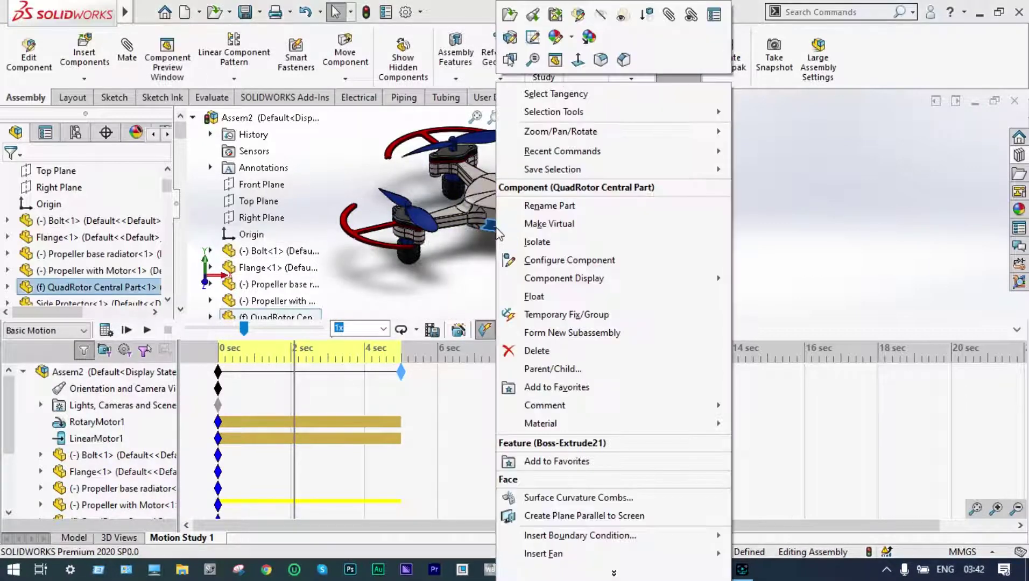
{"action": "left_click", "coordinate": [526, 295]}
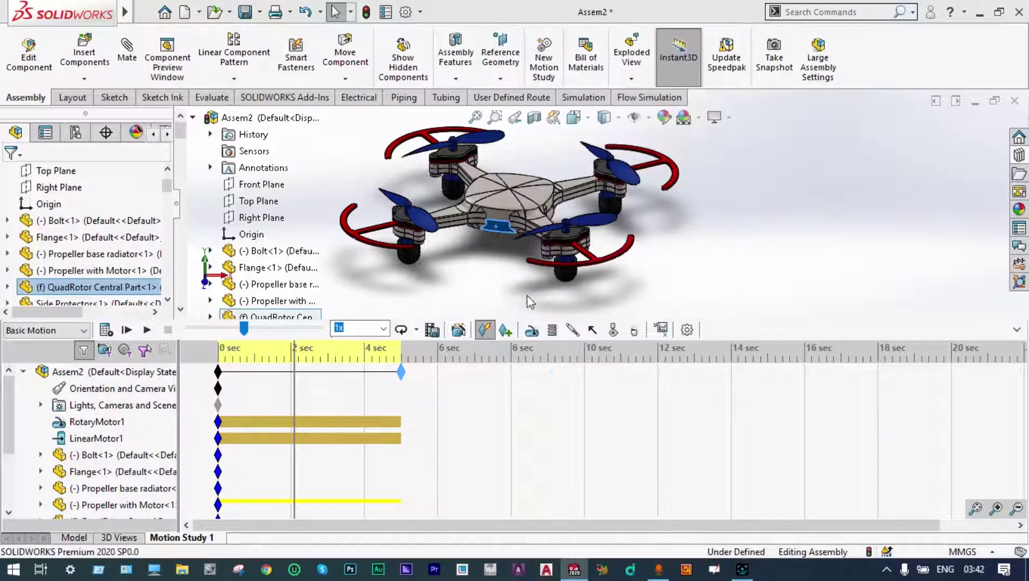
{"action": "left_click", "coordinate": [499, 271]}
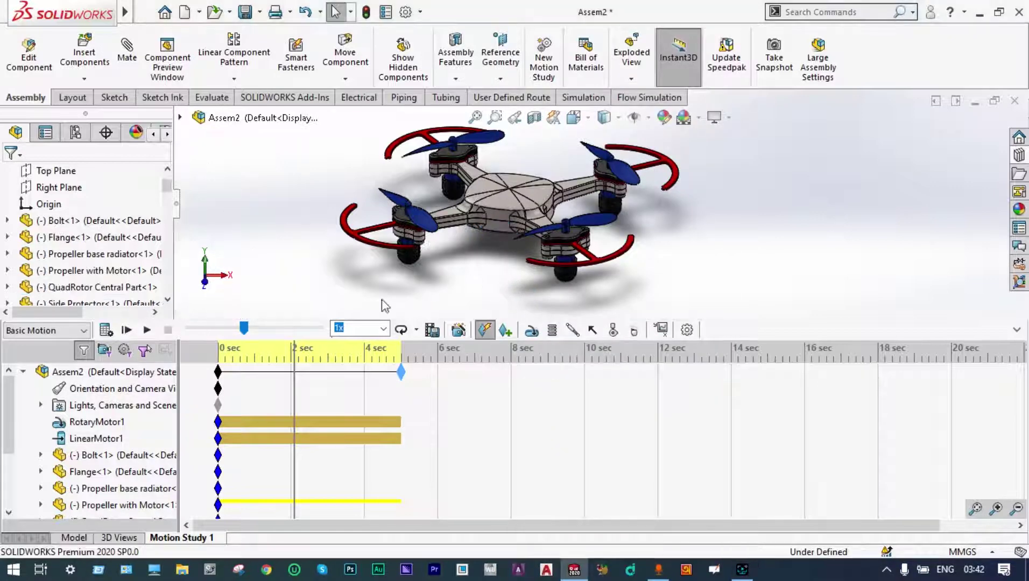
{"action": "left_click", "coordinate": [106, 331]}
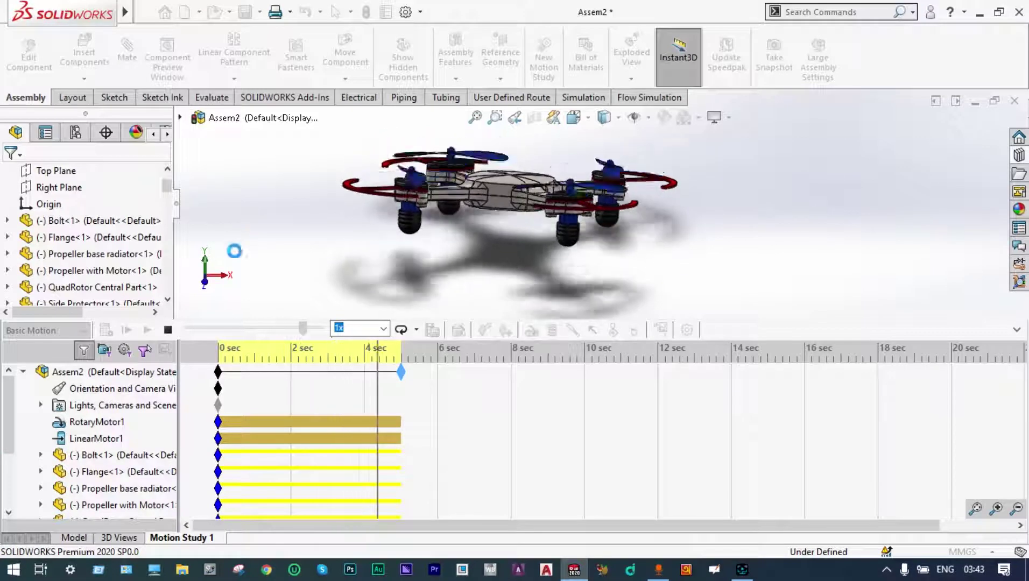
{"action": "left_click", "coordinate": [168, 330]}
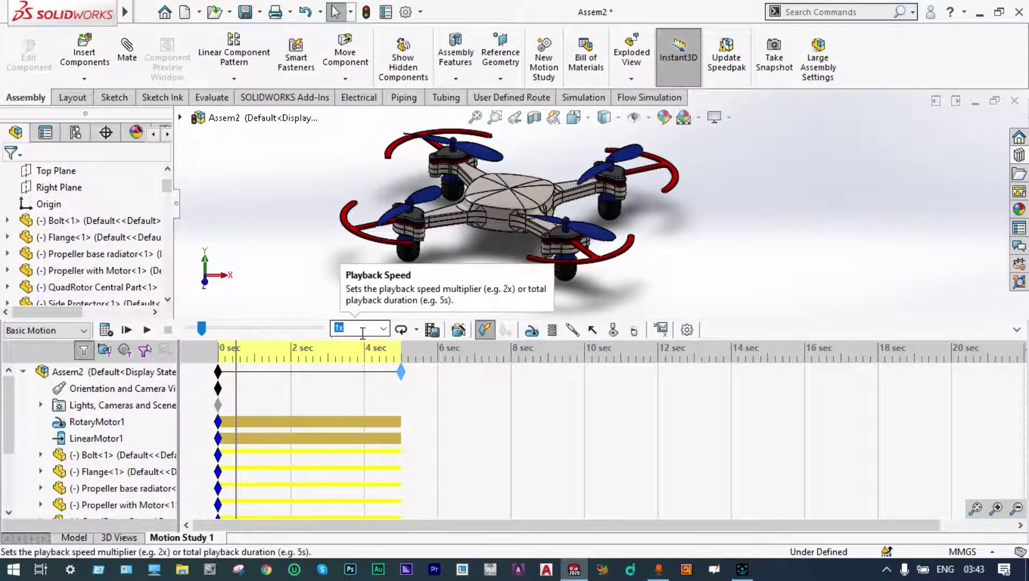
- Set the motion study's playback speed to 0.25x, play the animation and stop it
{"action": "left_click", "coordinate": [384, 330]}
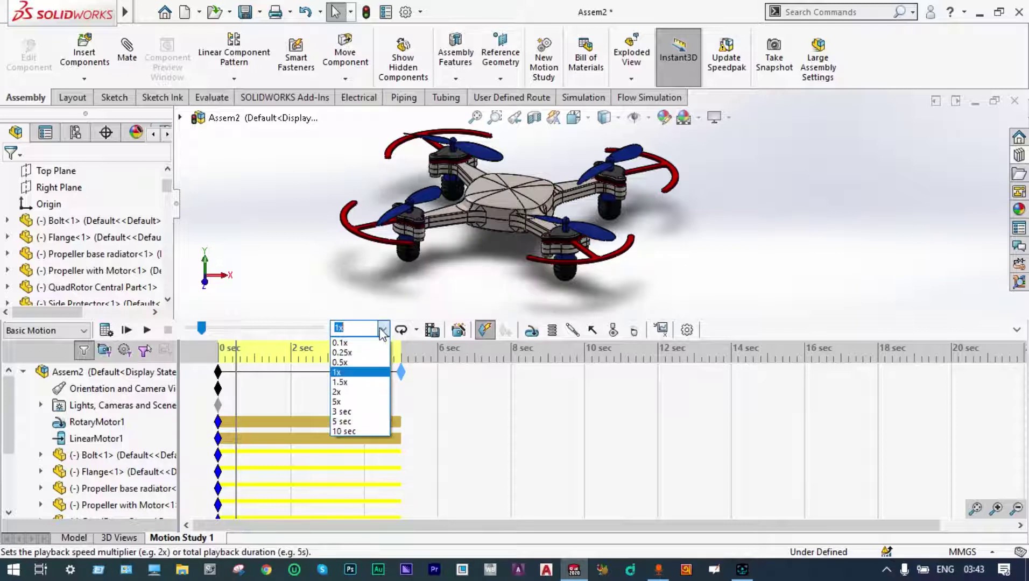
{"action": "left_click", "coordinate": [348, 352]}
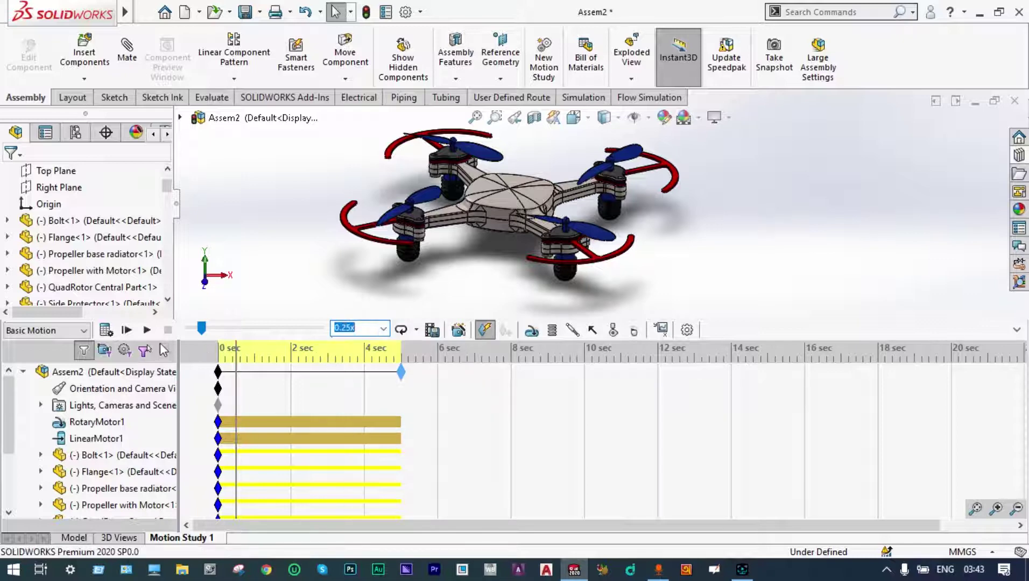
{"action": "left_click", "coordinate": [147, 329]}
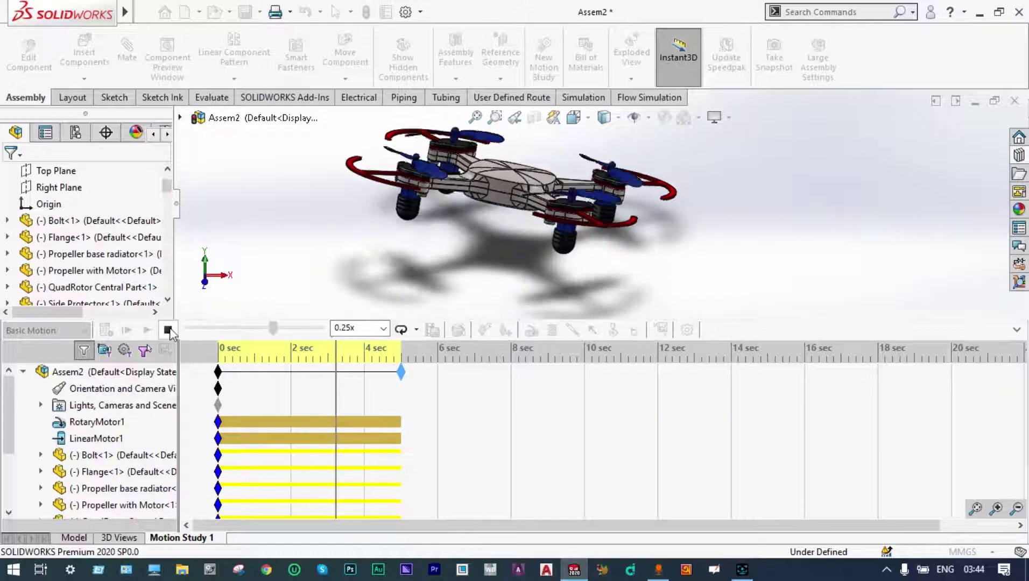
{"action": "left_click", "coordinate": [168, 330]}
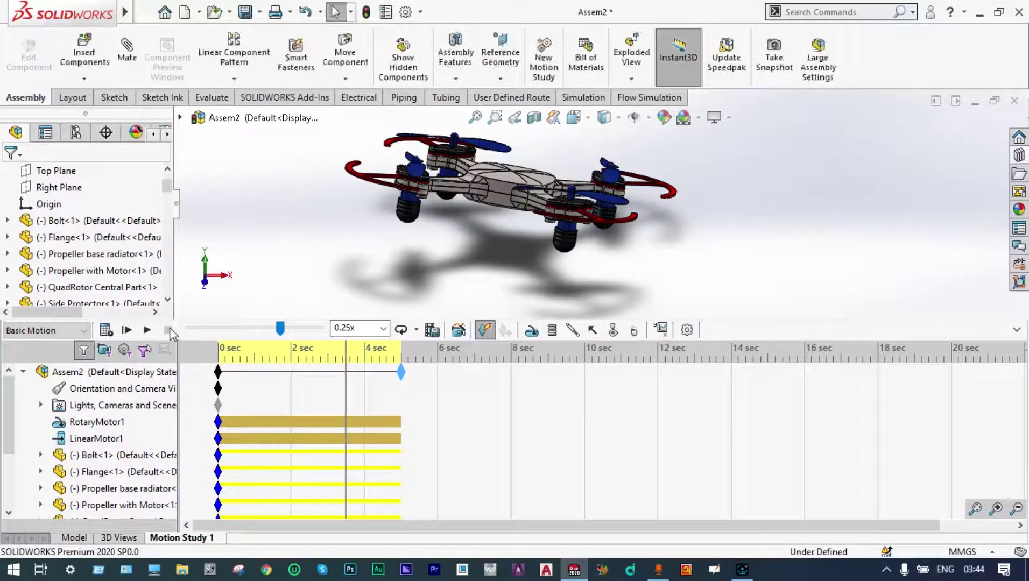
- Save the animation as the MP4 video file Assem2.mp4 at 30 frames per second
{"action": "left_click", "coordinate": [431, 330]}
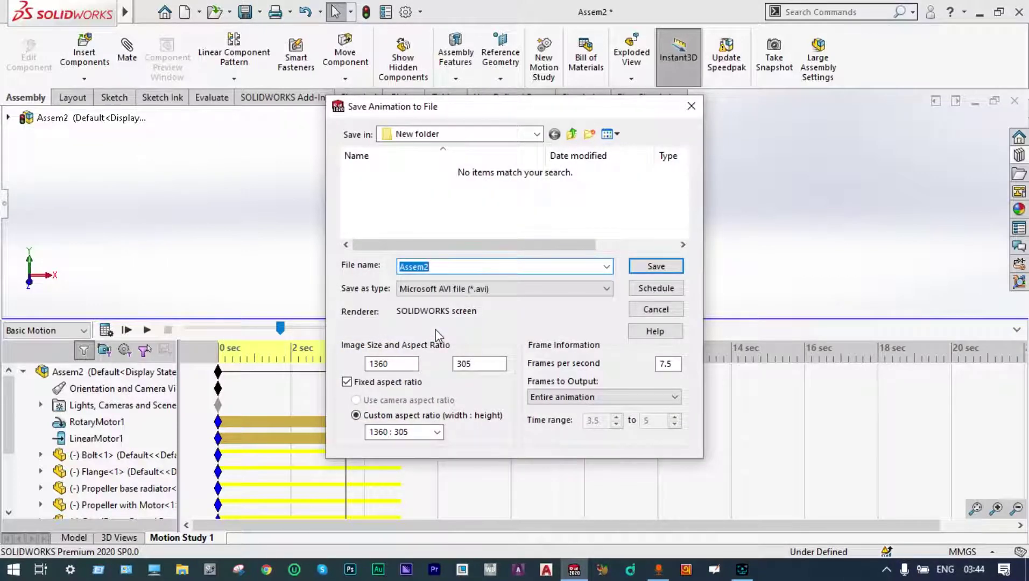
{"action": "left_click", "coordinate": [606, 290]}
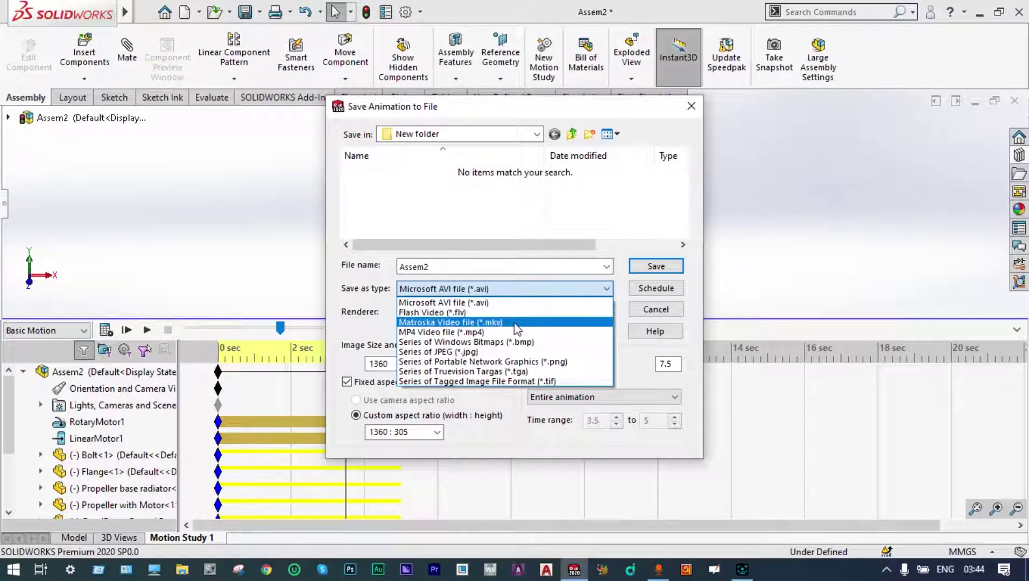
{"action": "left_click", "coordinate": [498, 332]}
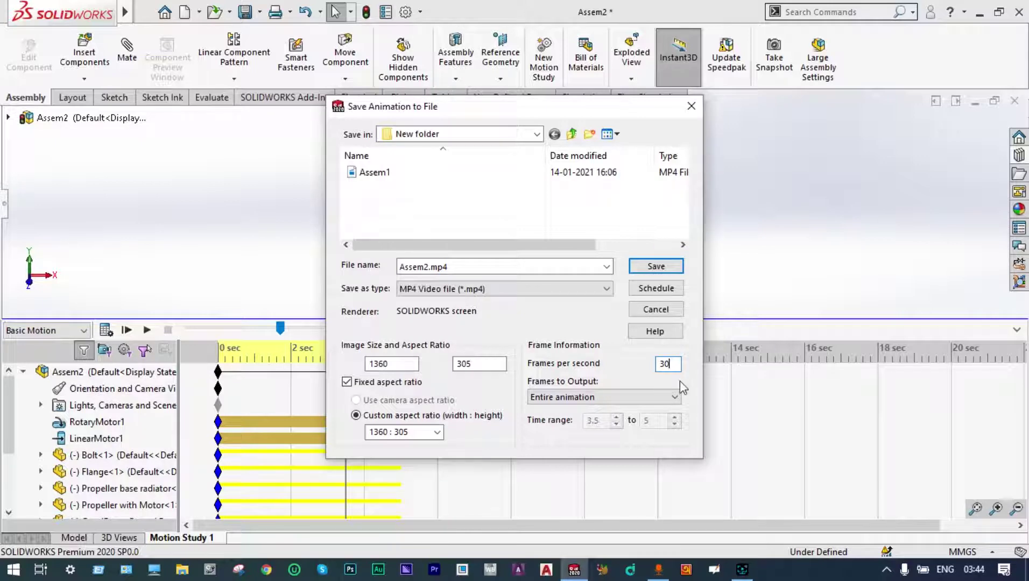
{"action": "left_click", "coordinate": [656, 266]}
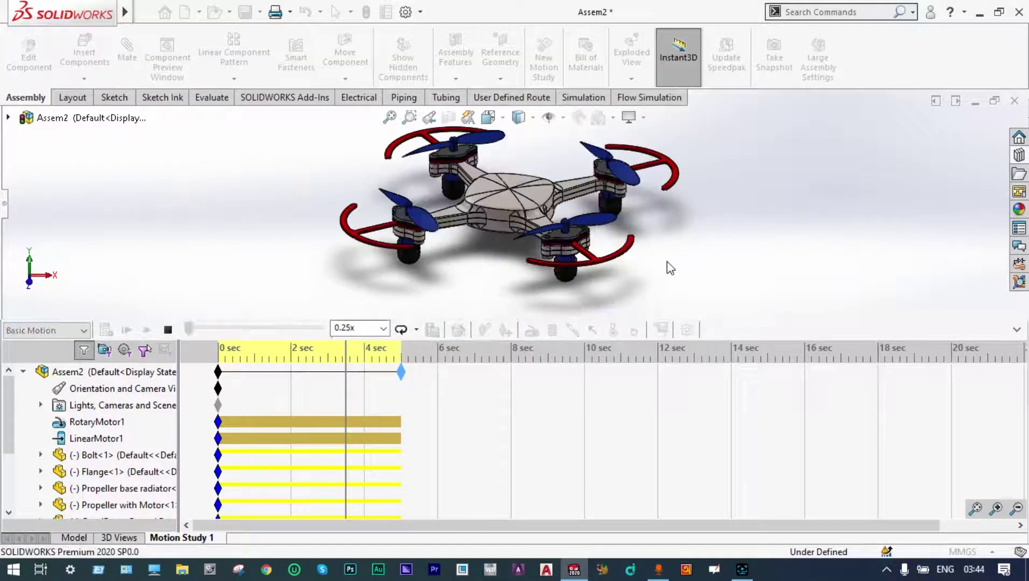